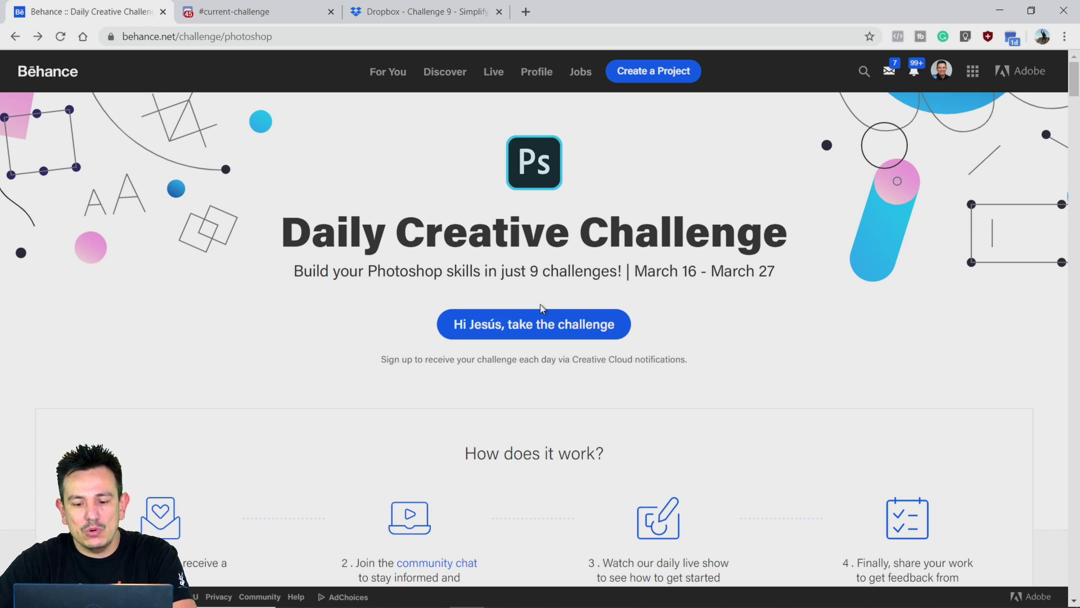
Open the March 27 Patterns challenge files, preview 09-Pattern-on-Shirt-Starter.psd, and look at that document in Photoshop before returning to the browser
scroll(541, 307, "down", 8)
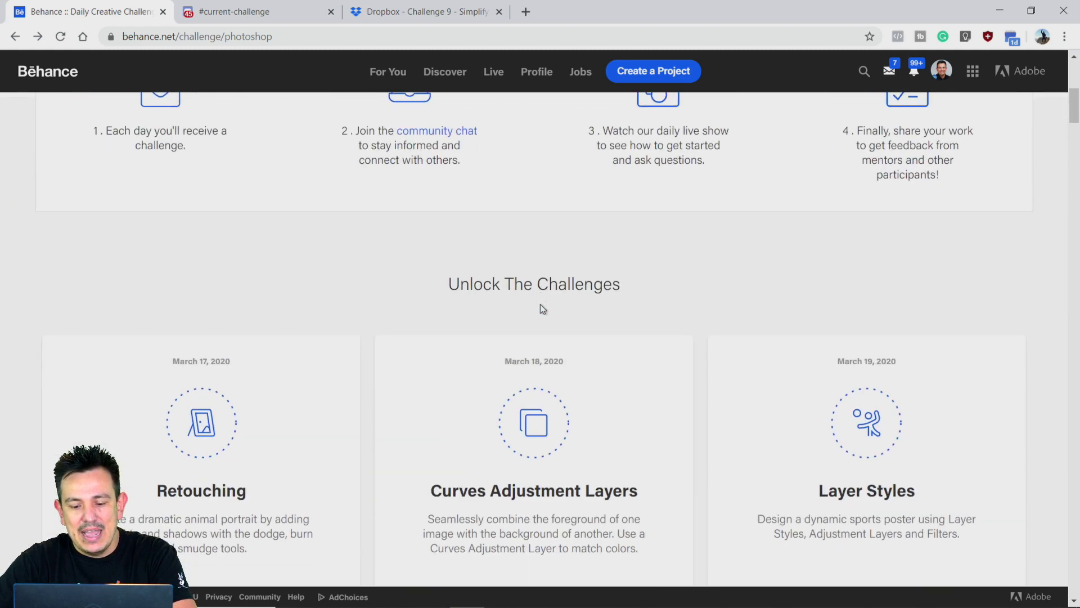
scroll(542, 308, "down", 2)
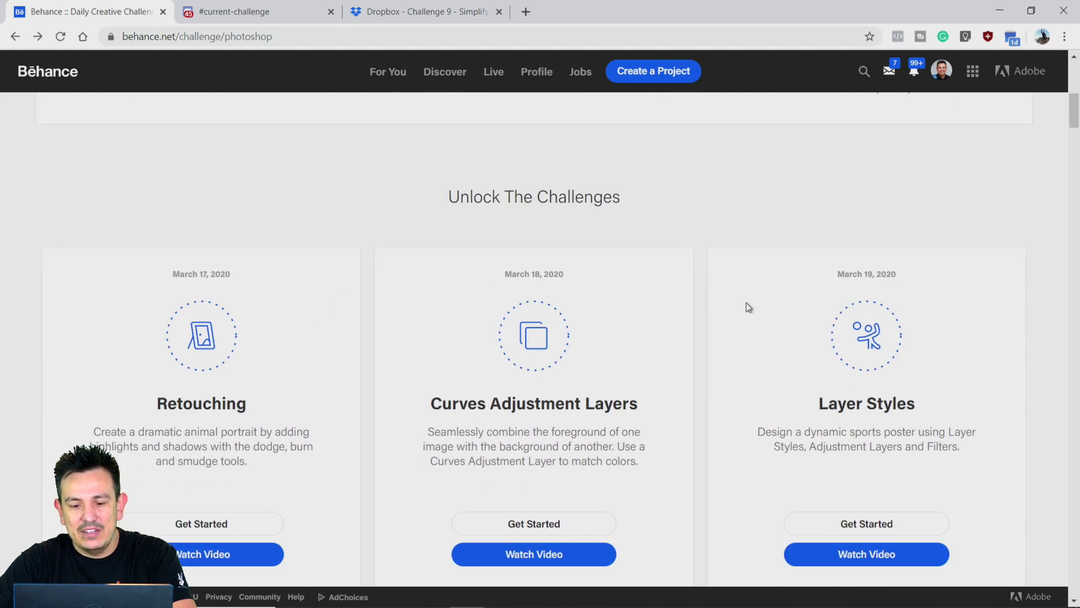
scroll(704, 338, "down", 10)
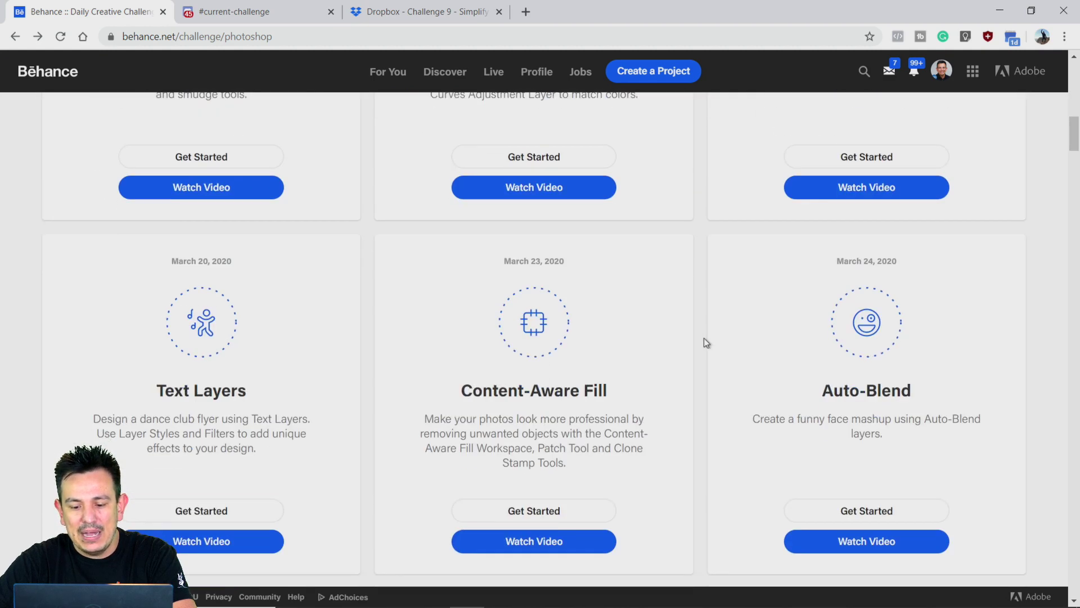
scroll(707, 342, "down", 3)
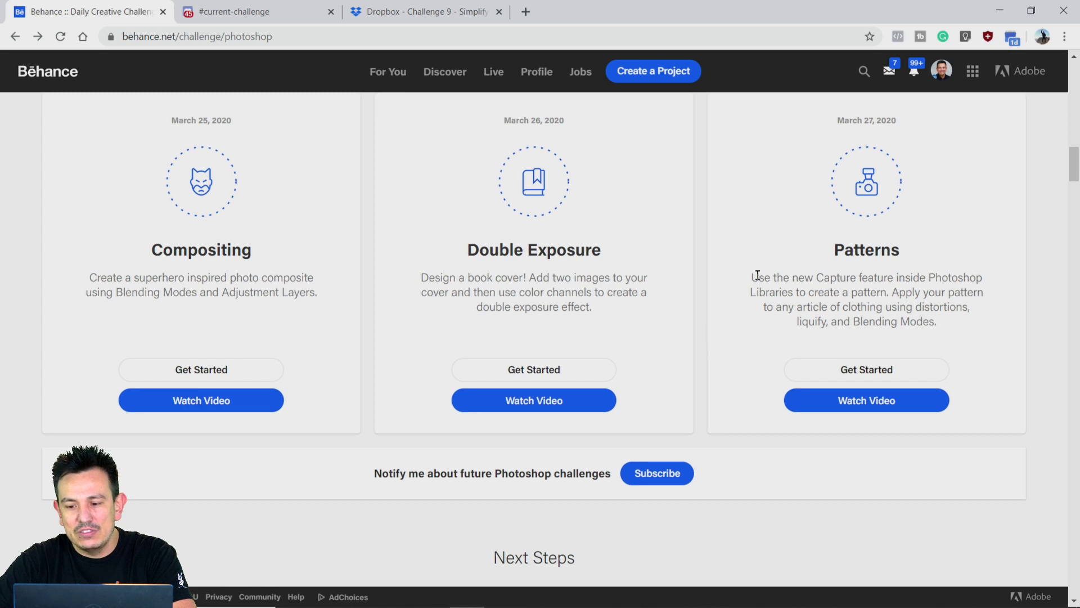
scroll(945, 235, "up", 1)
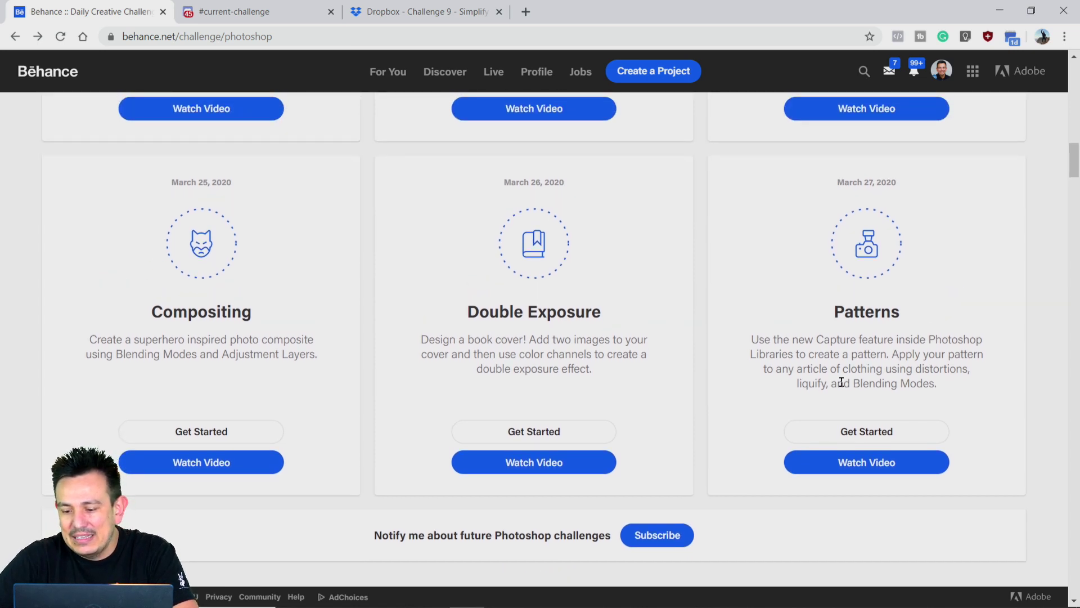
left_click(870, 431)
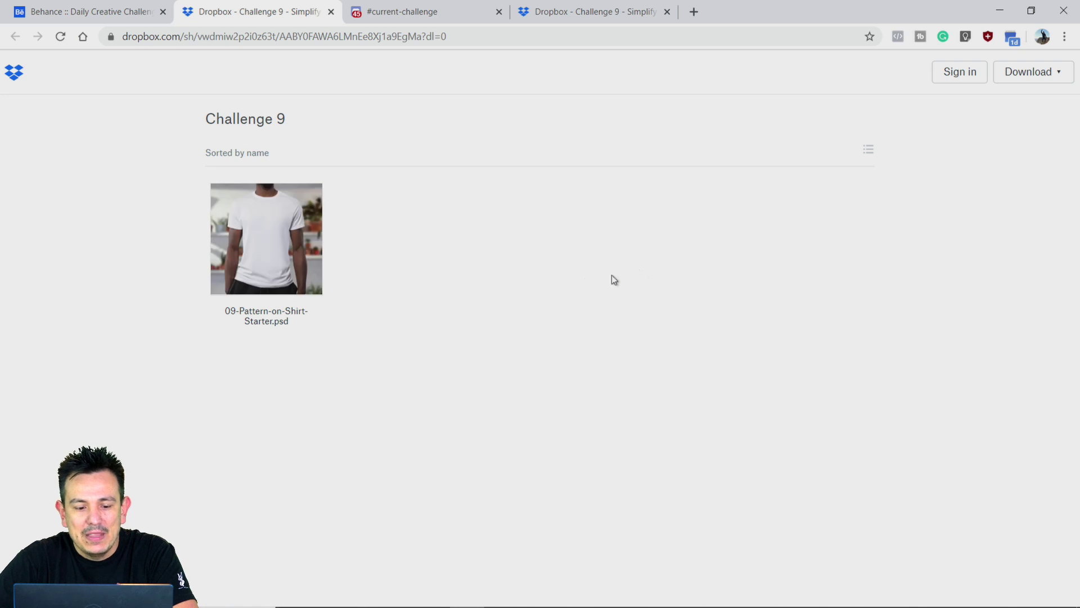
left_click(271, 240)
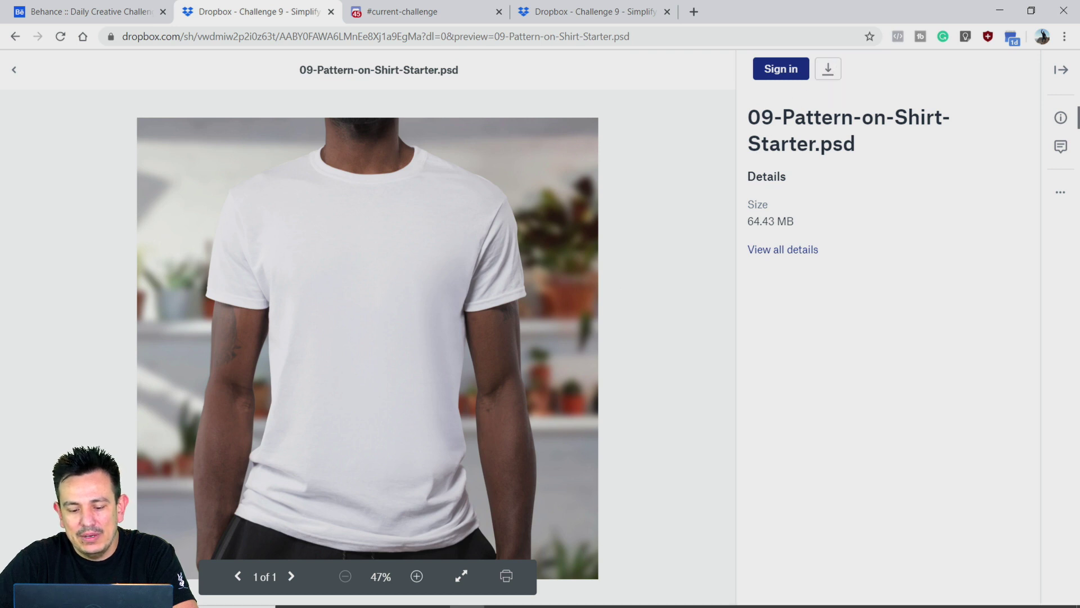
left_click(432, 593)
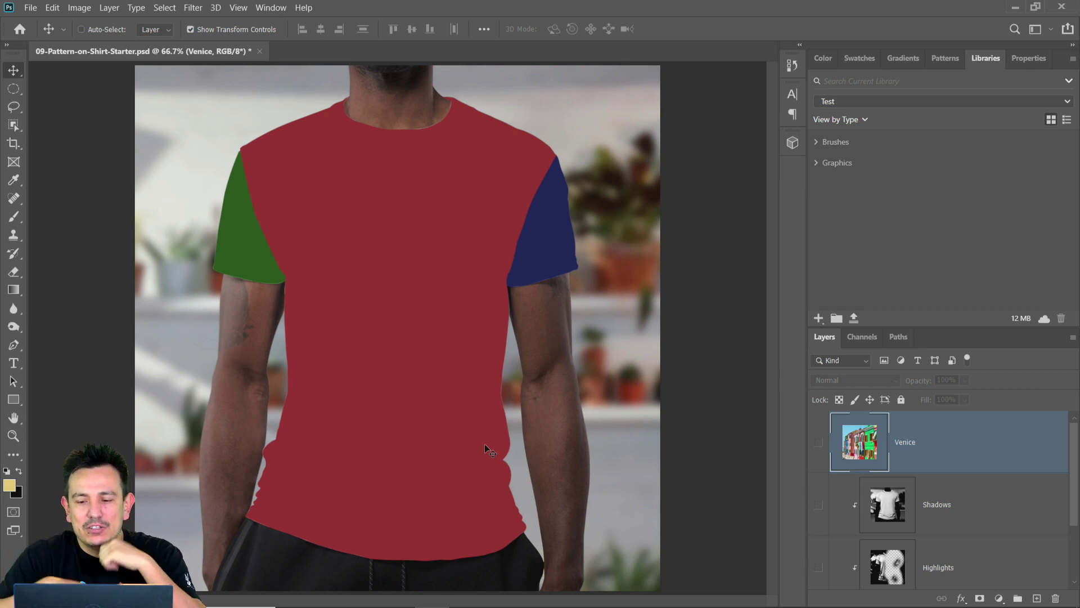
left_click(1015, 9)
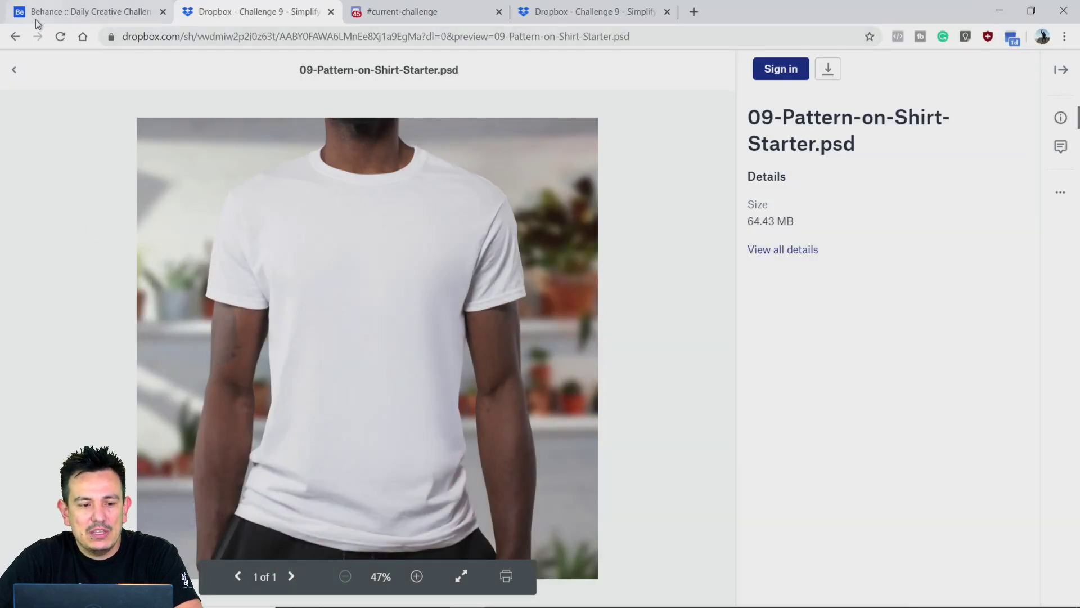
Return to the Behance challenge page and open the community chat linked in the How does it work section
left_click(67, 12)
scroll(345, 225, "up", 10)
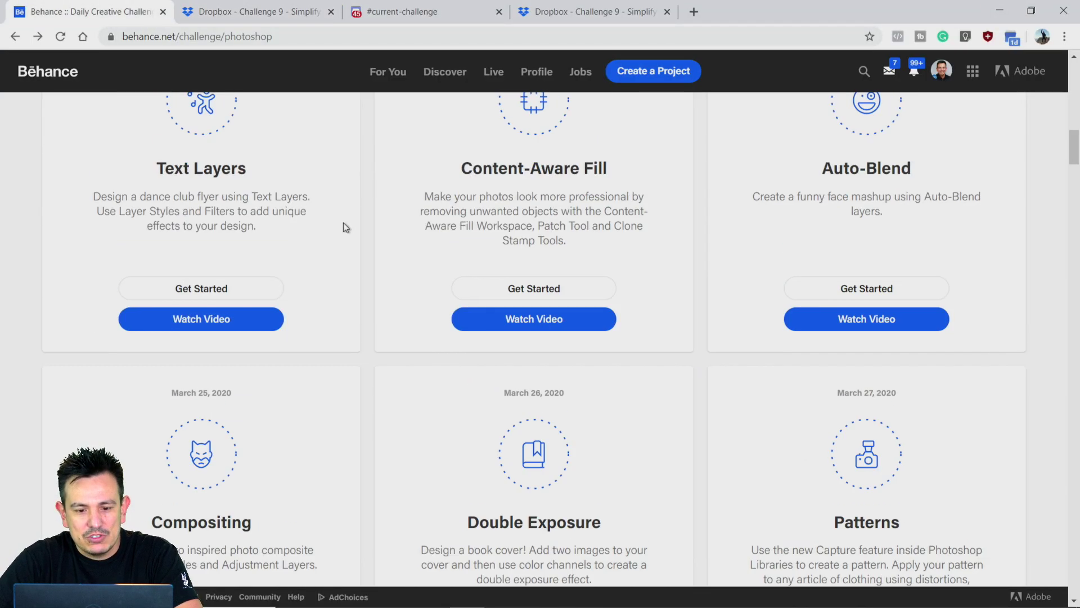
scroll(345, 226, "up", 9)
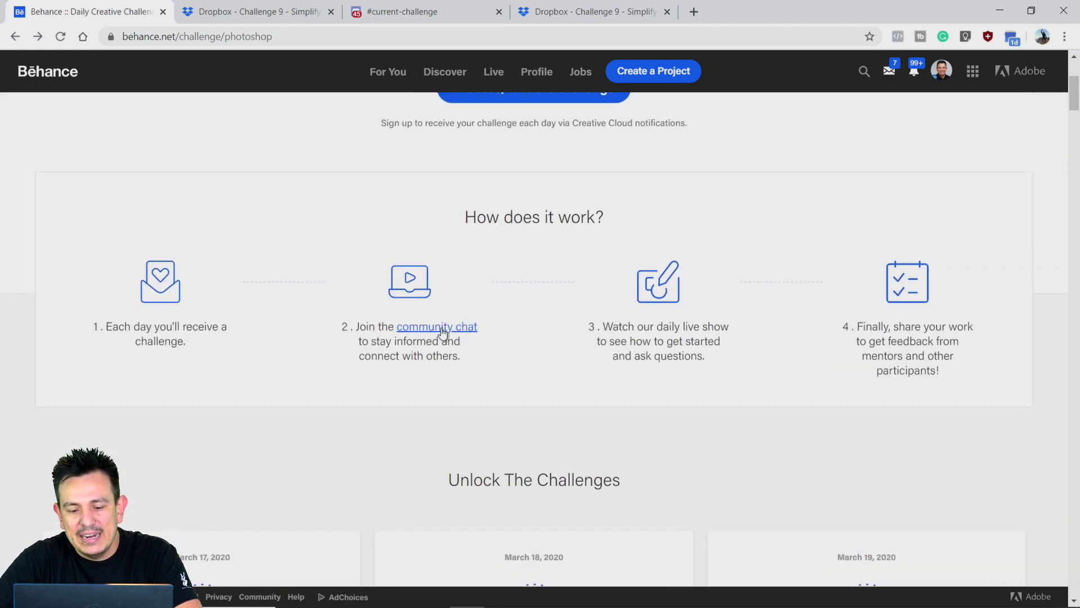
left_click(465, 332)
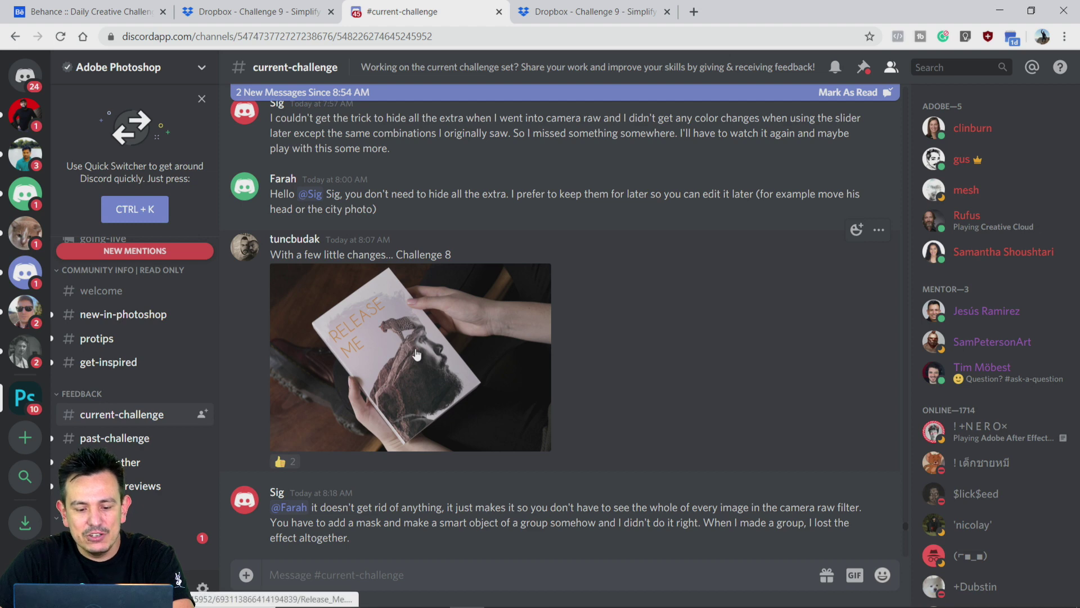
Find the fiery superhero composite posted in the current-challenge channel, view it enlarged, and close the enlarged view
scroll(416, 353, "up", 6)
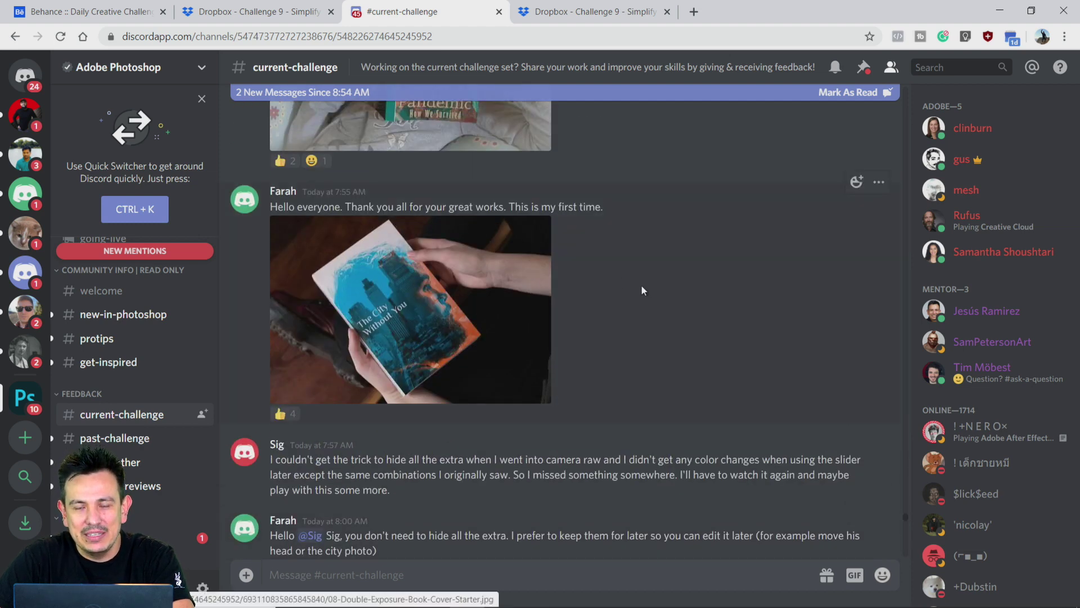
scroll(650, 311, "up", 6)
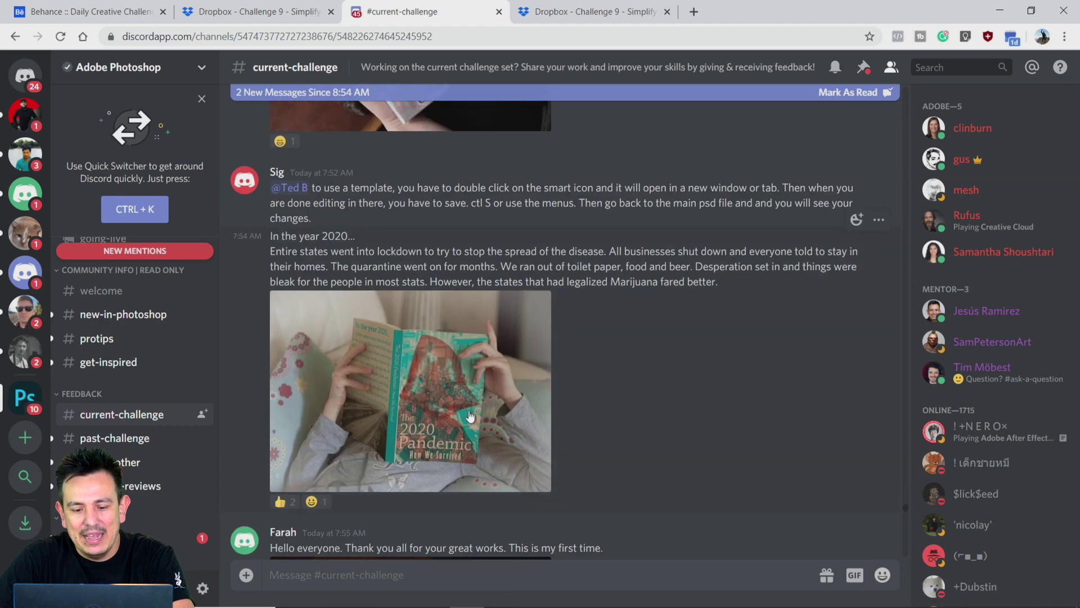
scroll(636, 282, "up", 8)
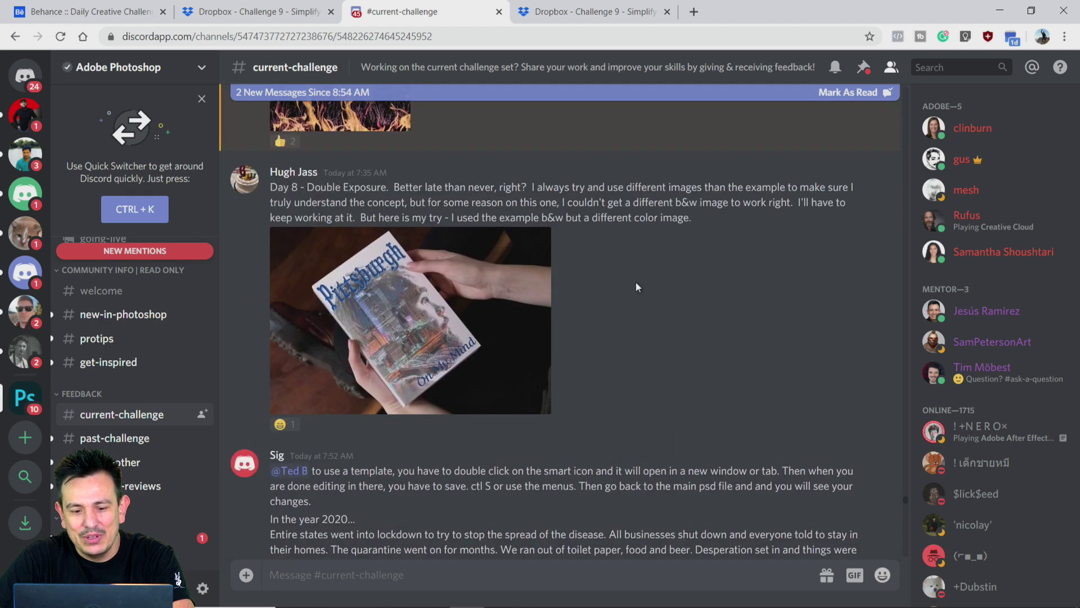
scroll(635, 281, "up", 5)
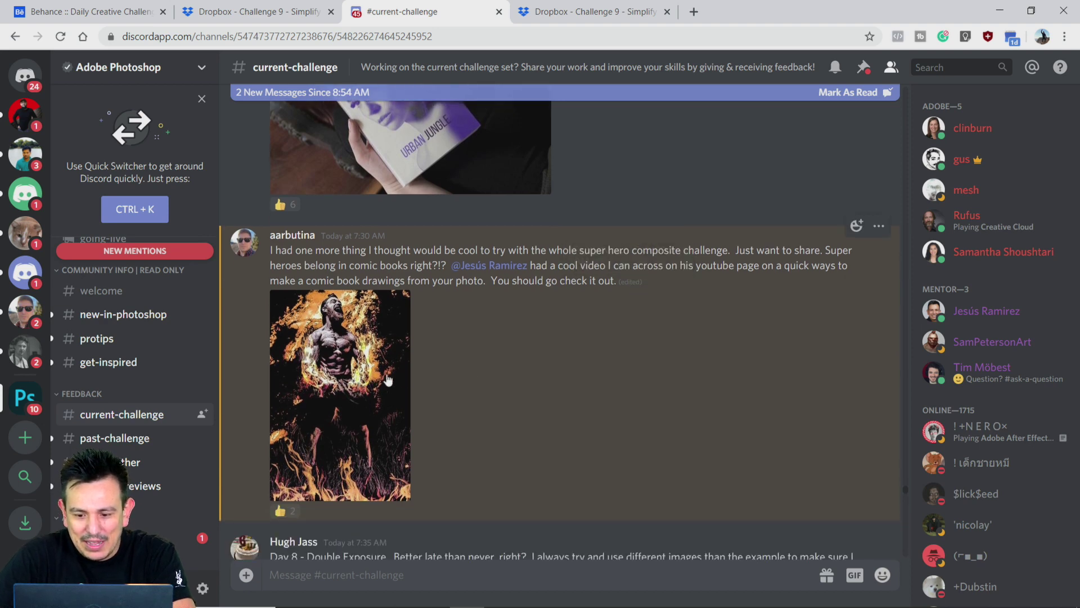
left_click(381, 352)
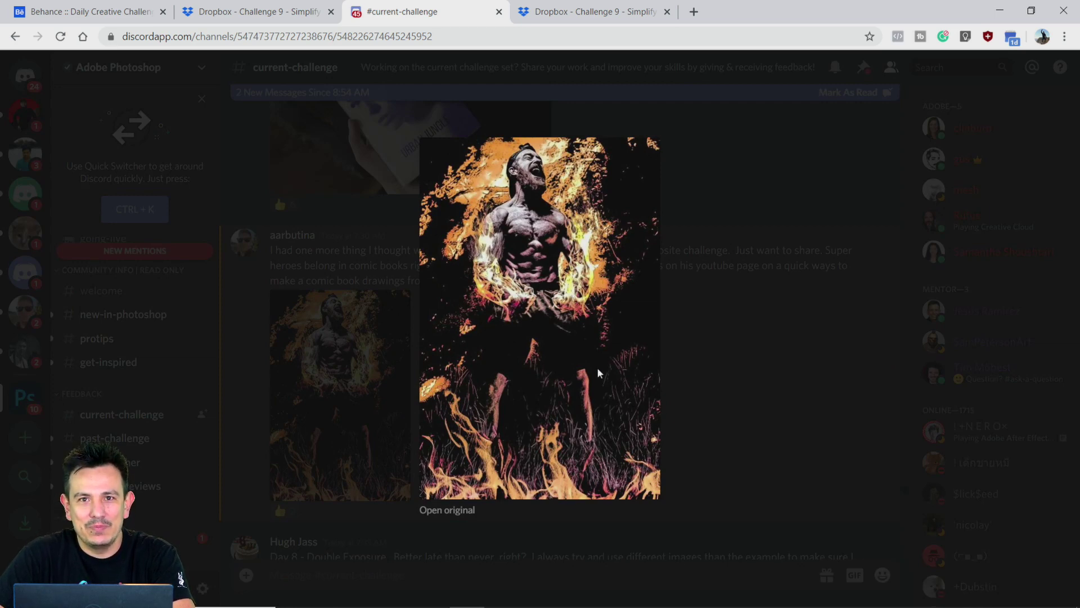
left_click(760, 336)
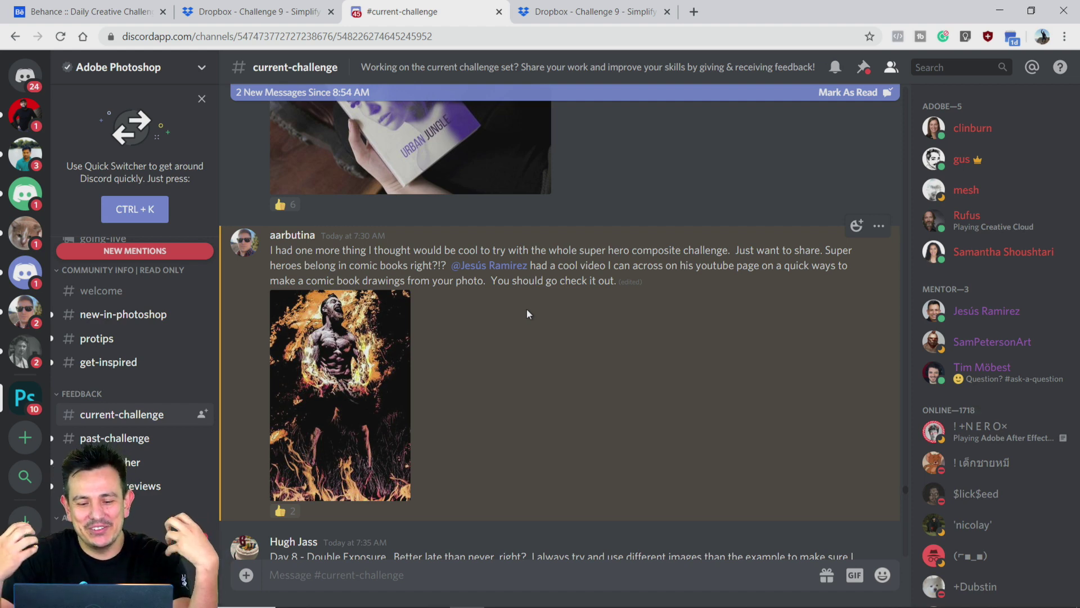
Browse the double exposure book covers and other participant submissions in the current-challenge channel
scroll(527, 309, "up", 8)
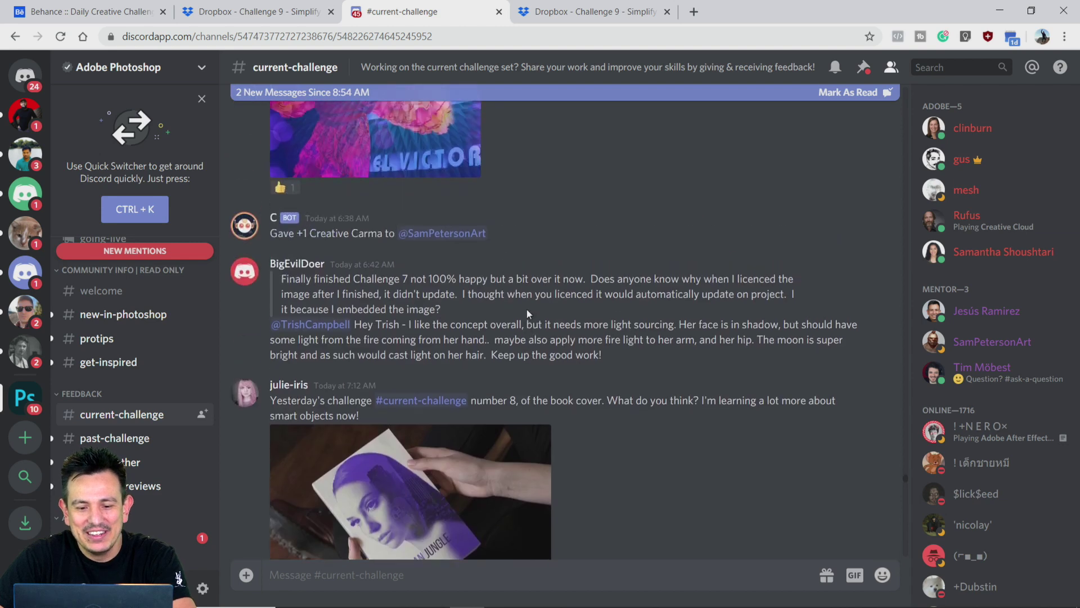
scroll(527, 314, "up", 10)
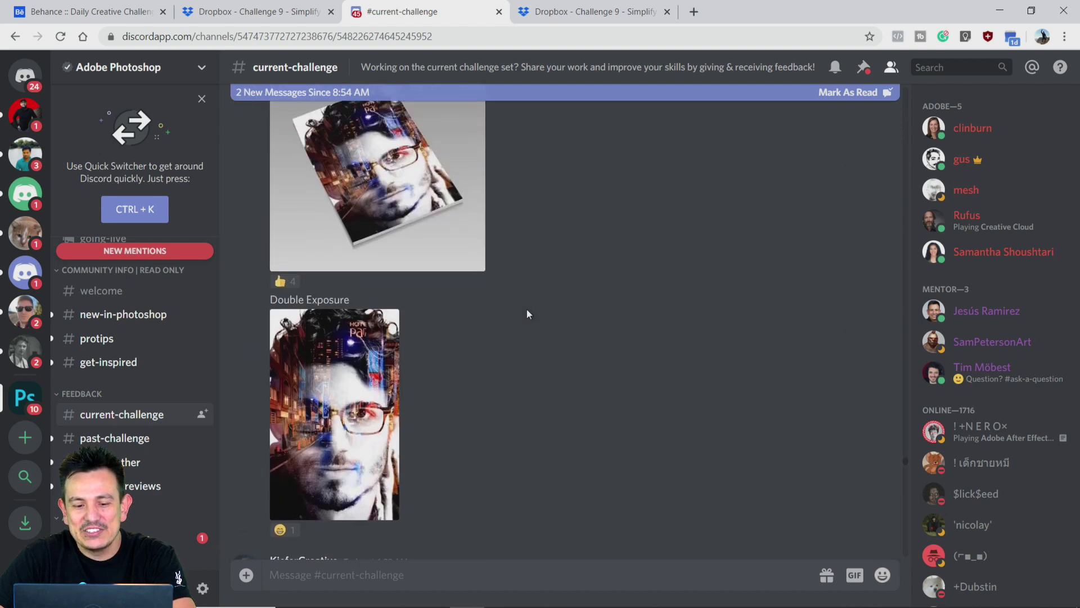
scroll(527, 313, "up", 10)
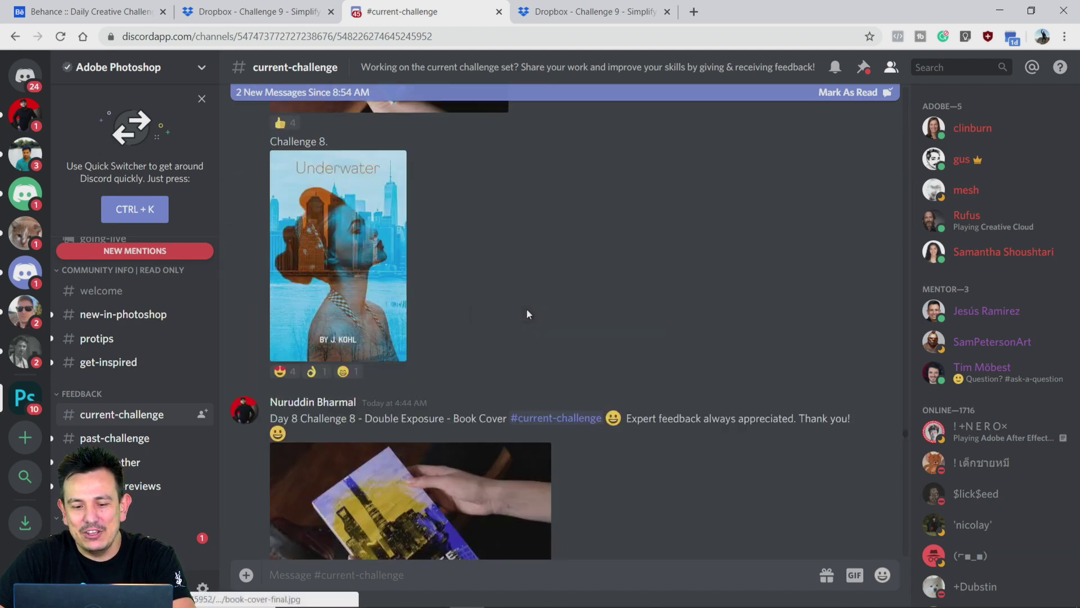
scroll(528, 314, "up", 5)
scroll(527, 314, "down", 12)
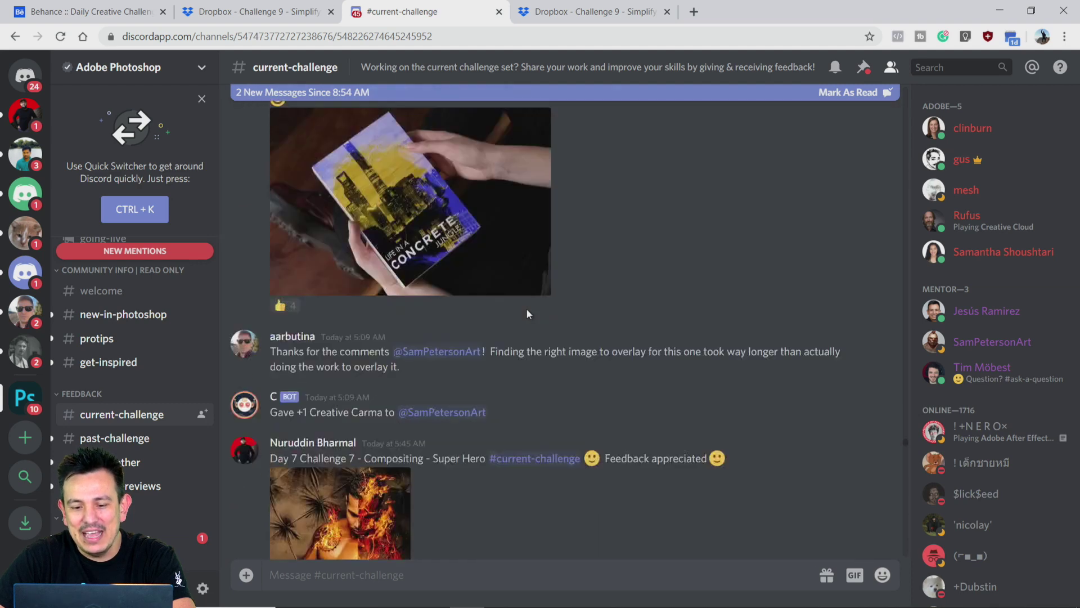
scroll(527, 314, "down", 12)
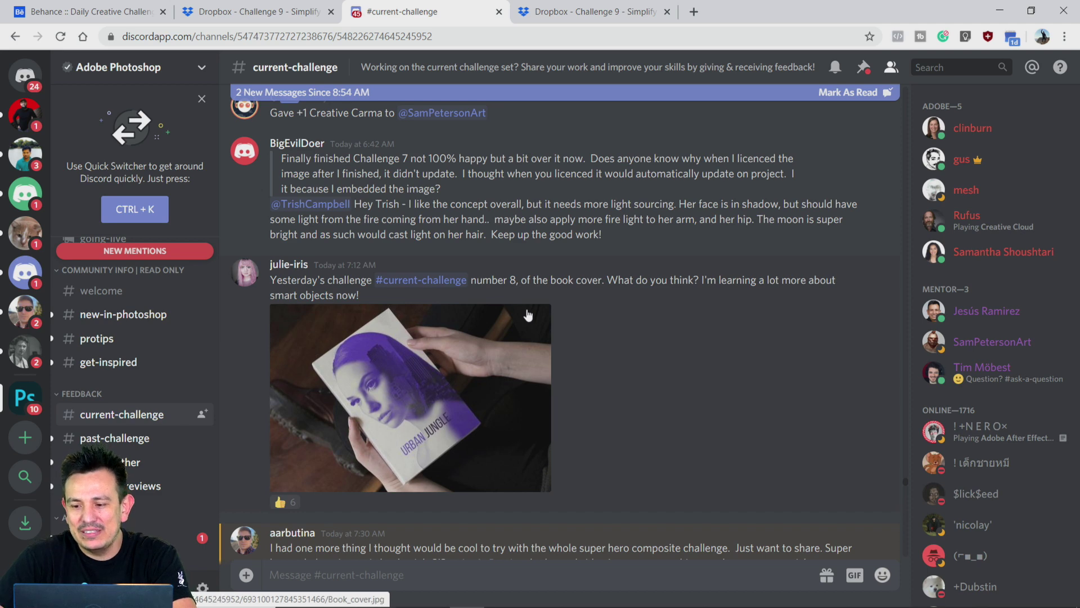
scroll(527, 314, "down", 5)
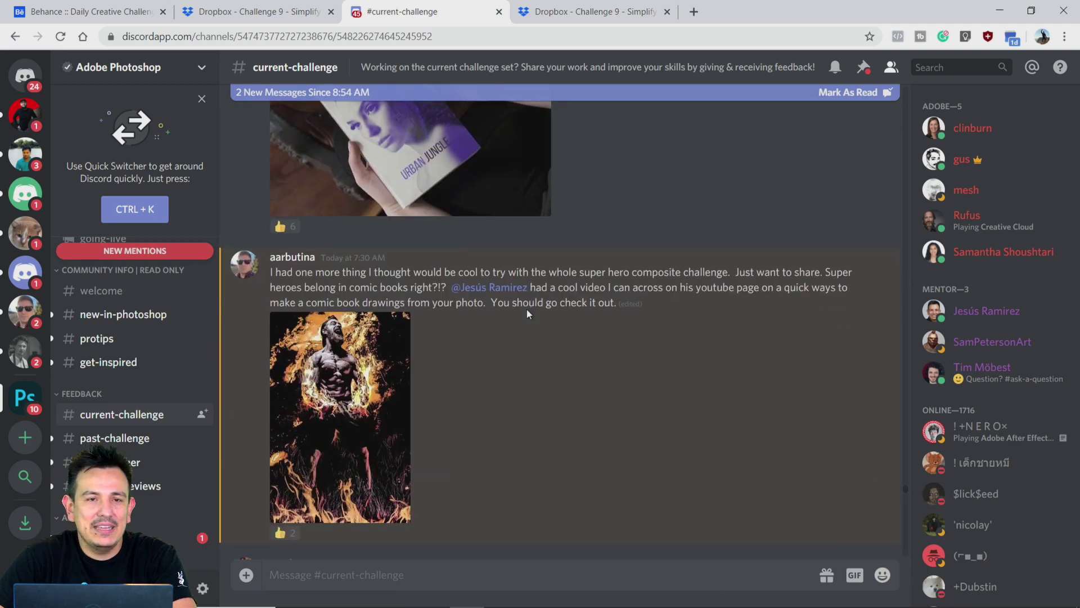
scroll(528, 309, "down", 15)
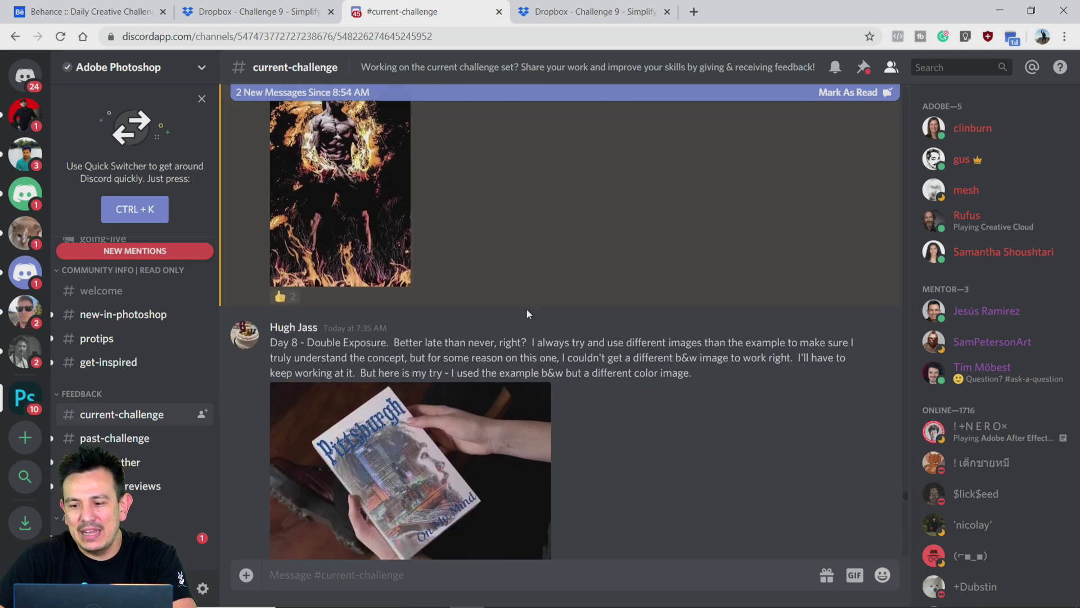
scroll(528, 315, "down", 15)
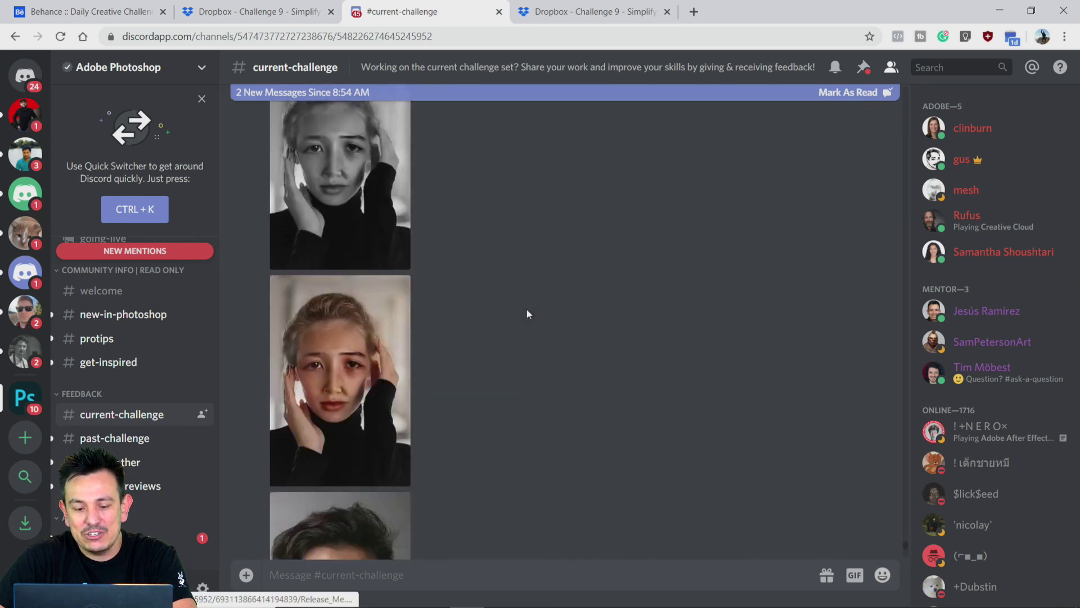
scroll(528, 314, "up", 15)
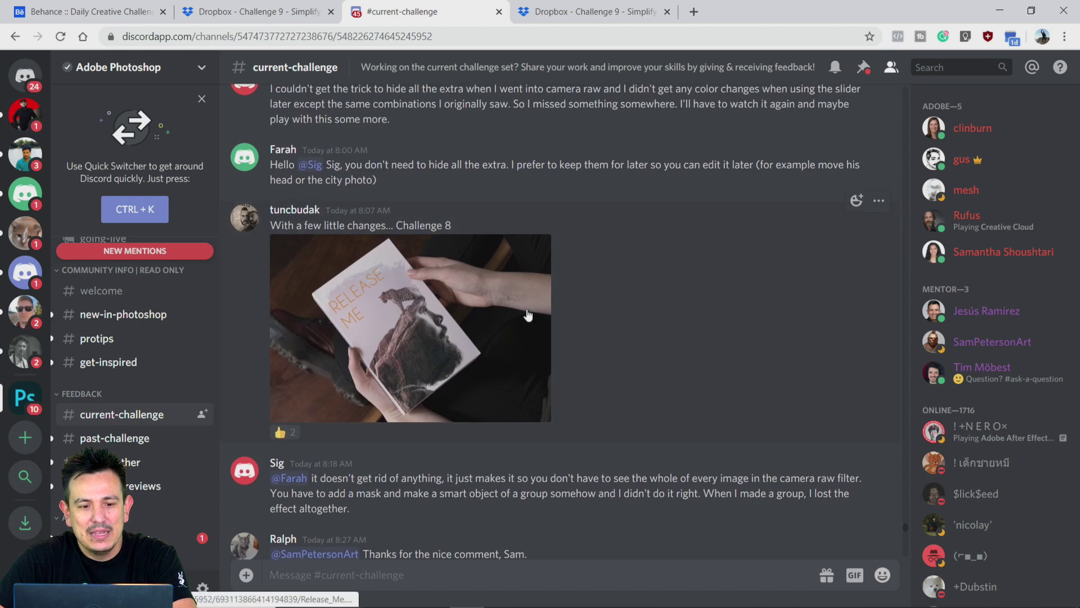
Return to the Behance challenge page and examine the current challenge cards, the subscription option and the Explore Past Challenges section
left_click(116, 8)
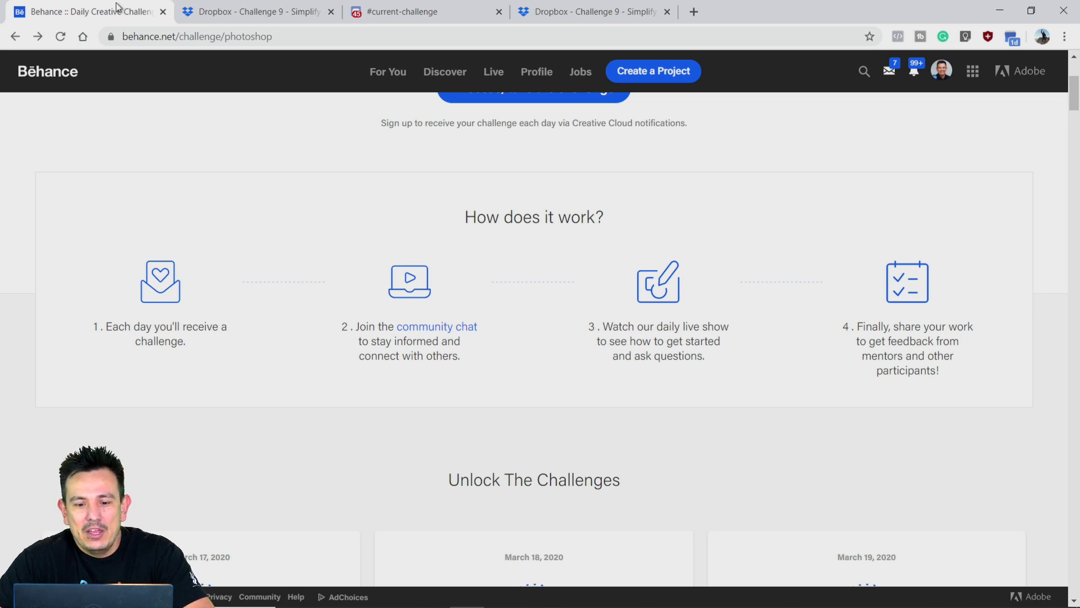
scroll(273, 332, "down", 14)
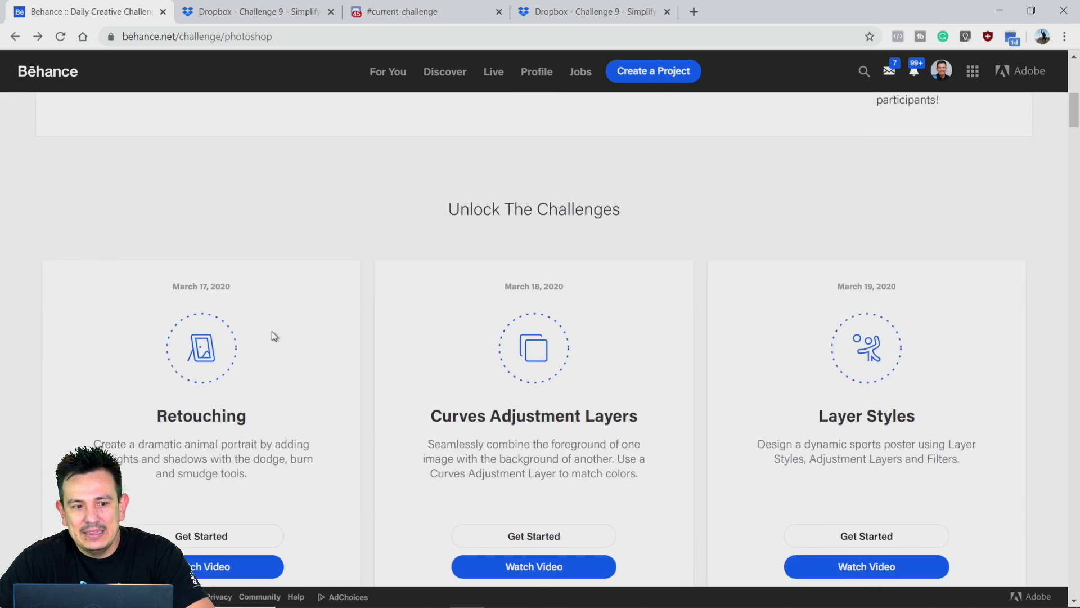
scroll(272, 335, "up", 5)
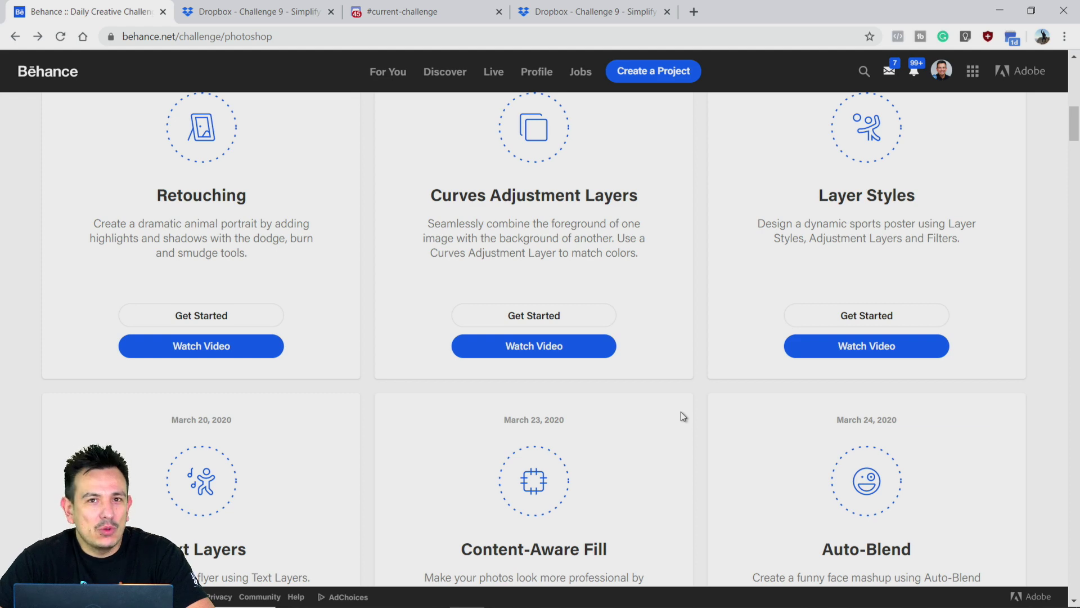
scroll(681, 412, "down", 6)
scroll(683, 416, "down", 6)
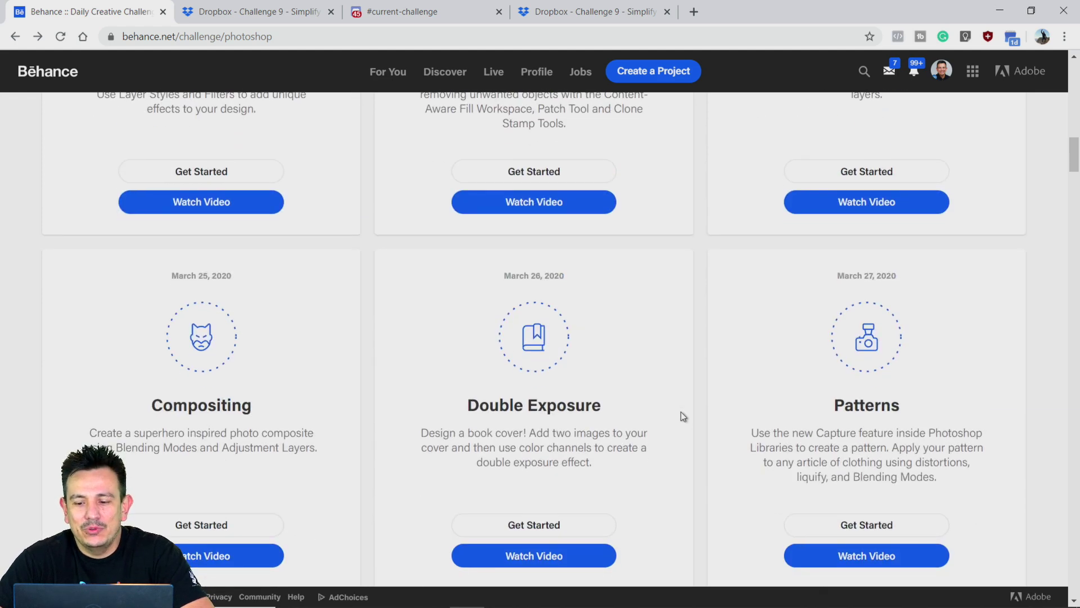
scroll(683, 416, "down", 10)
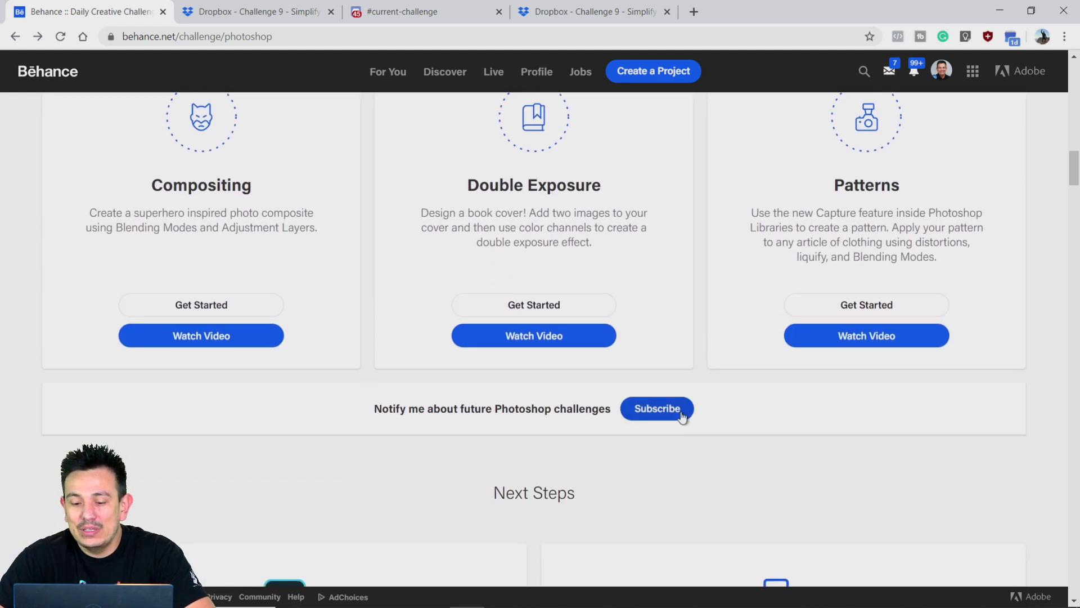
scroll(682, 411, "down", 4)
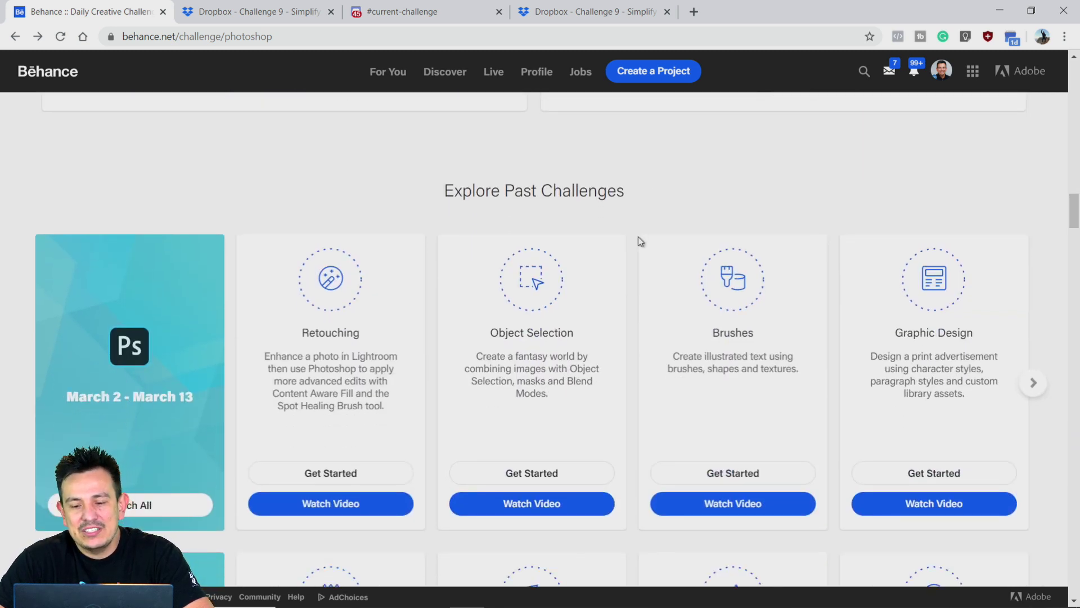
scroll(632, 248, "down", 2)
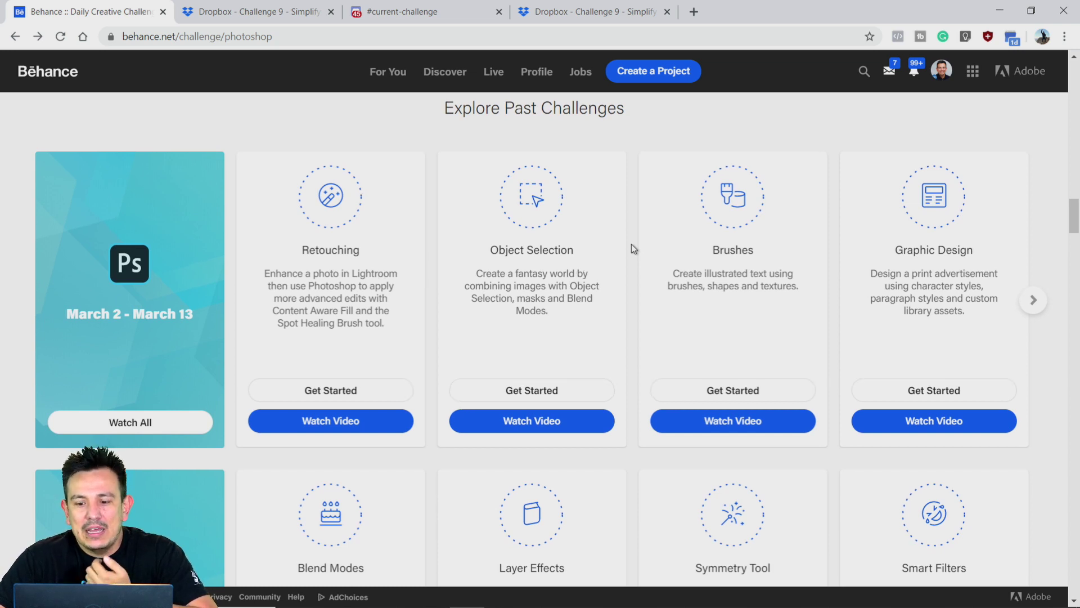
scroll(633, 248, "down", 6)
scroll(633, 248, "down", 8)
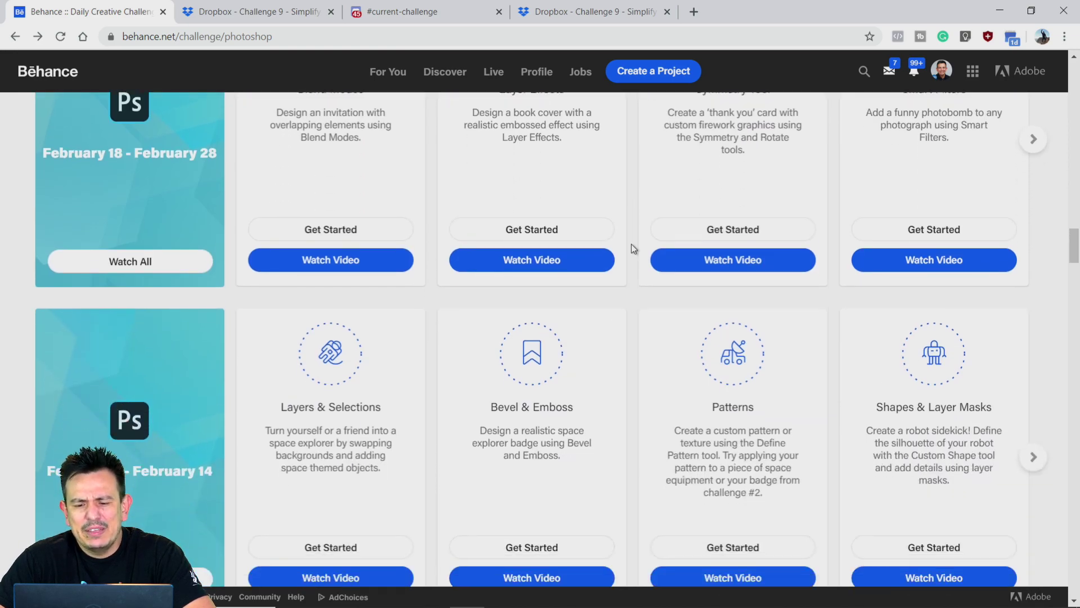
Browse the Explore Past Challenges rows down to the June 3 - June 14 set and back up to the section's start
scroll(632, 249, "down", 15)
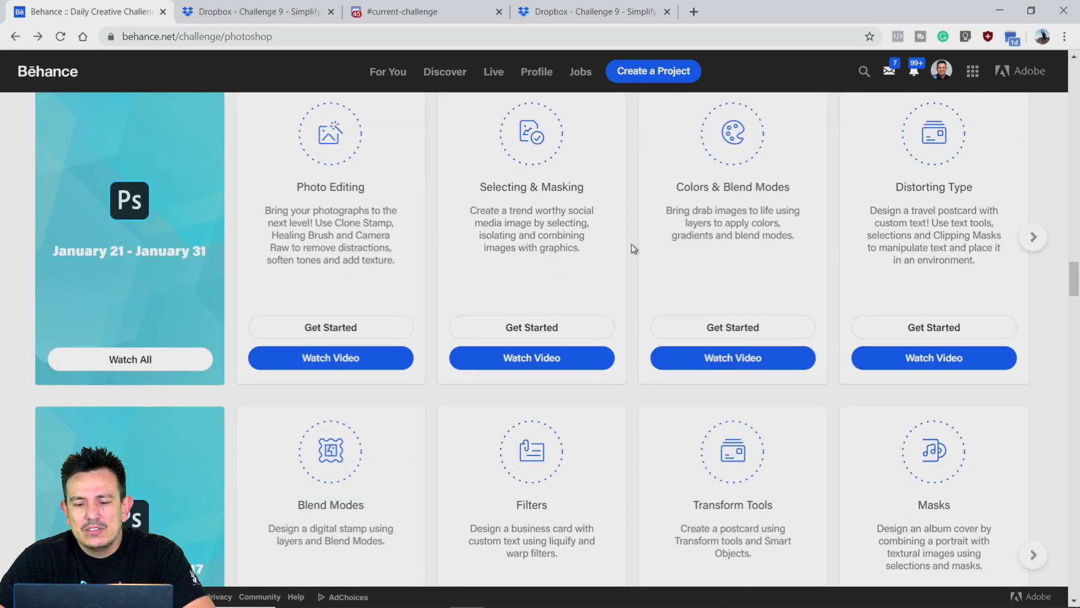
scroll(631, 248, "down", 14)
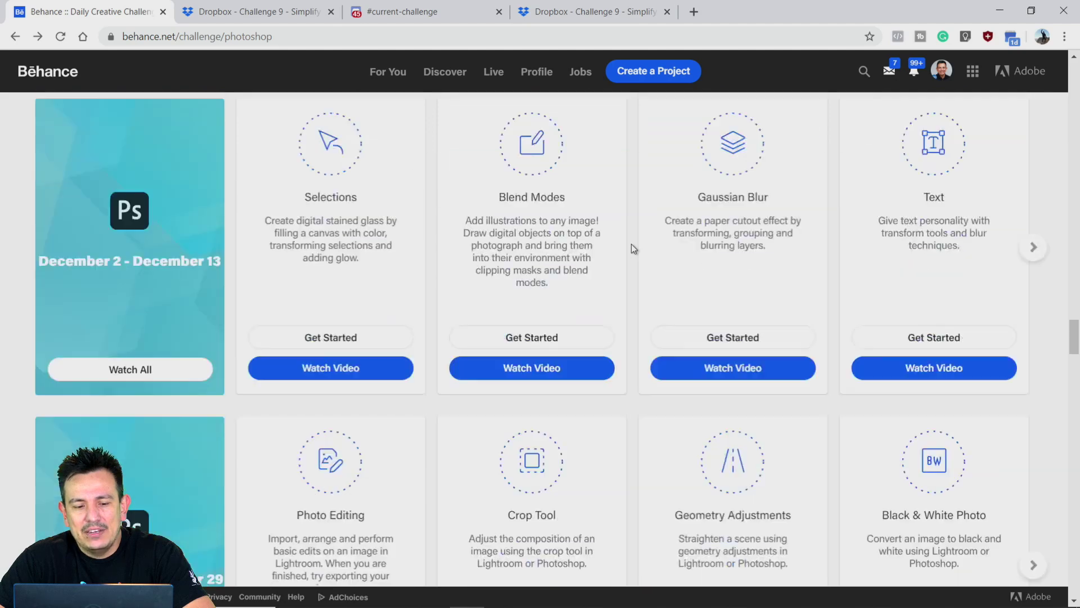
scroll(631, 248, "down", 18)
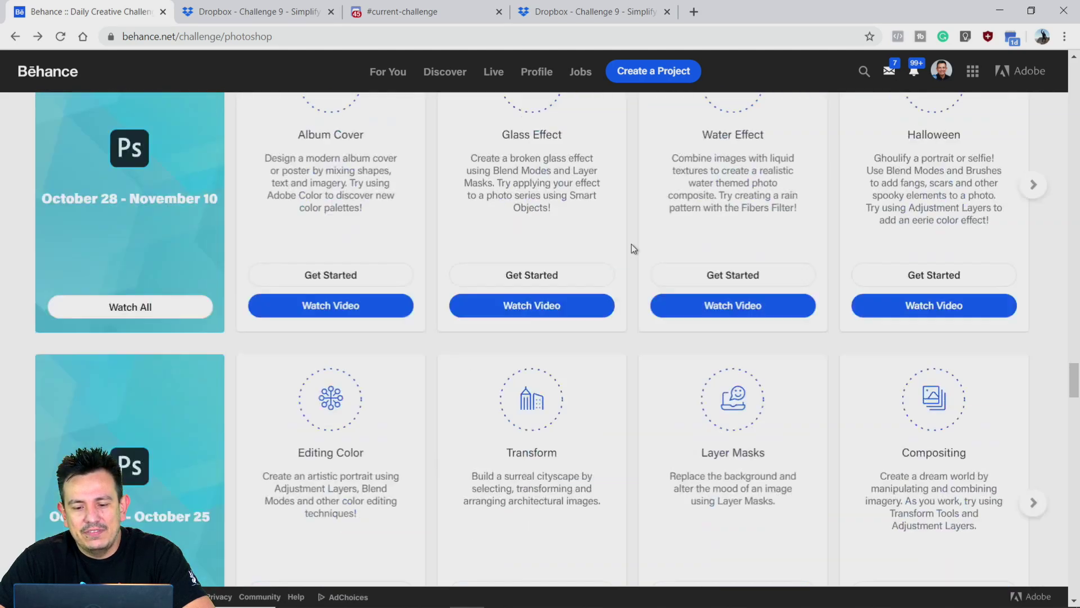
scroll(631, 248, "down", 16)
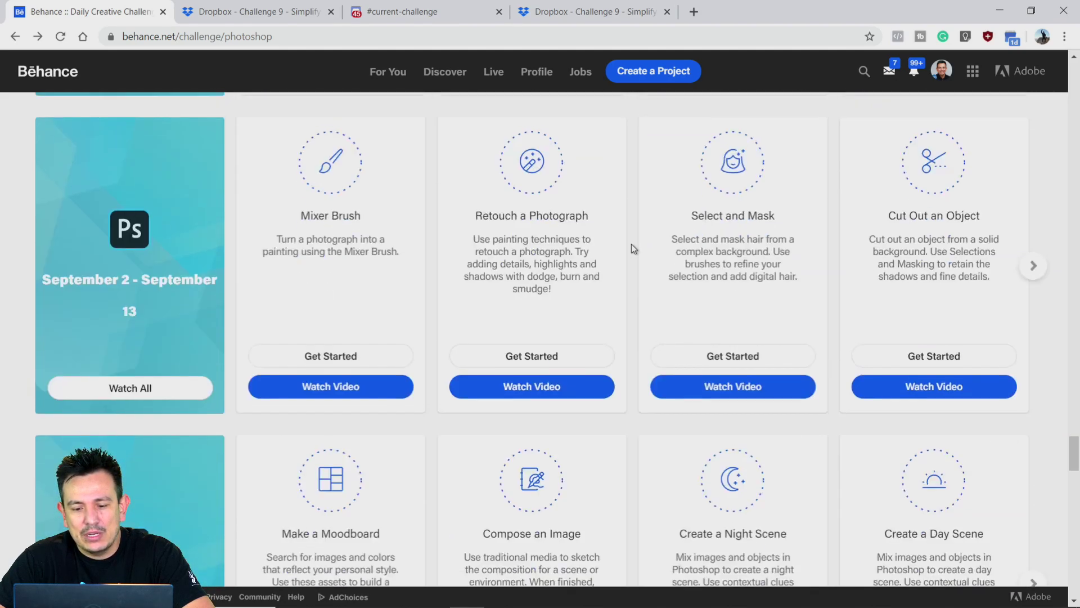
scroll(631, 248, "down", 10)
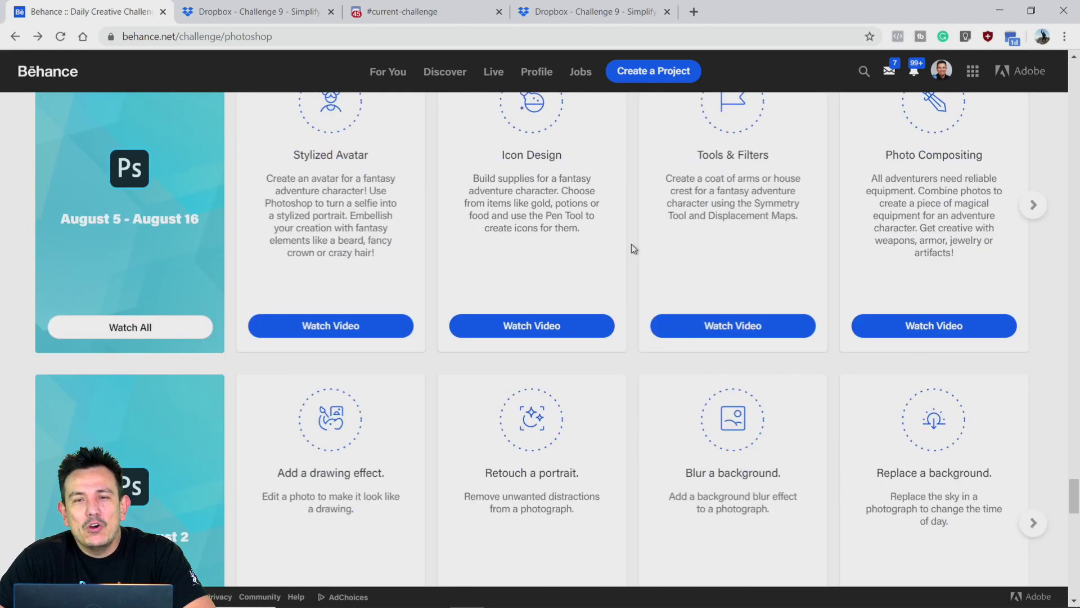
scroll(631, 245, "down", 11)
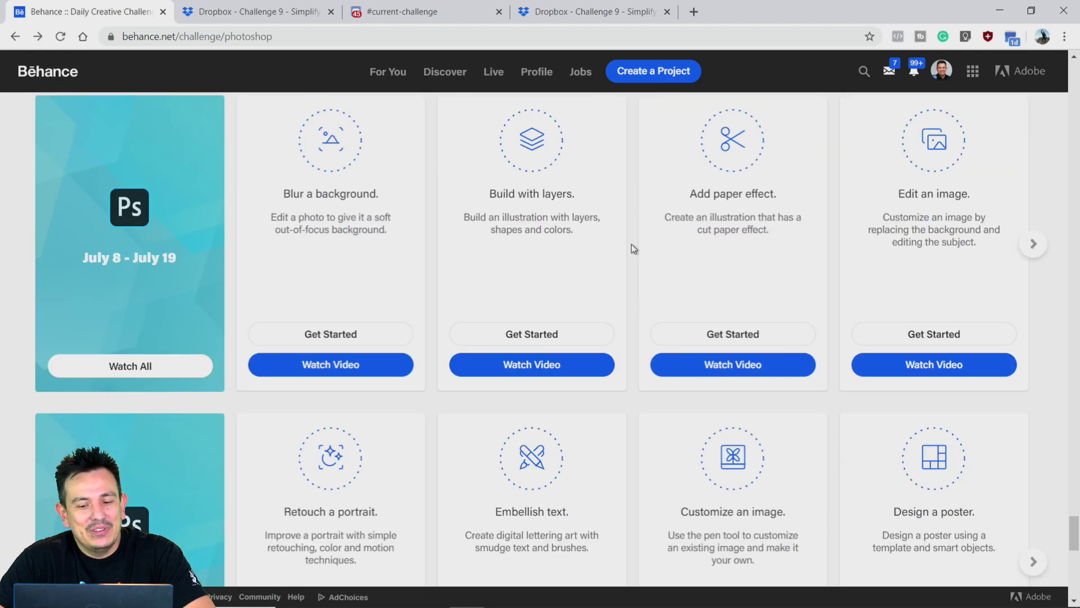
scroll(631, 244, "down", 2)
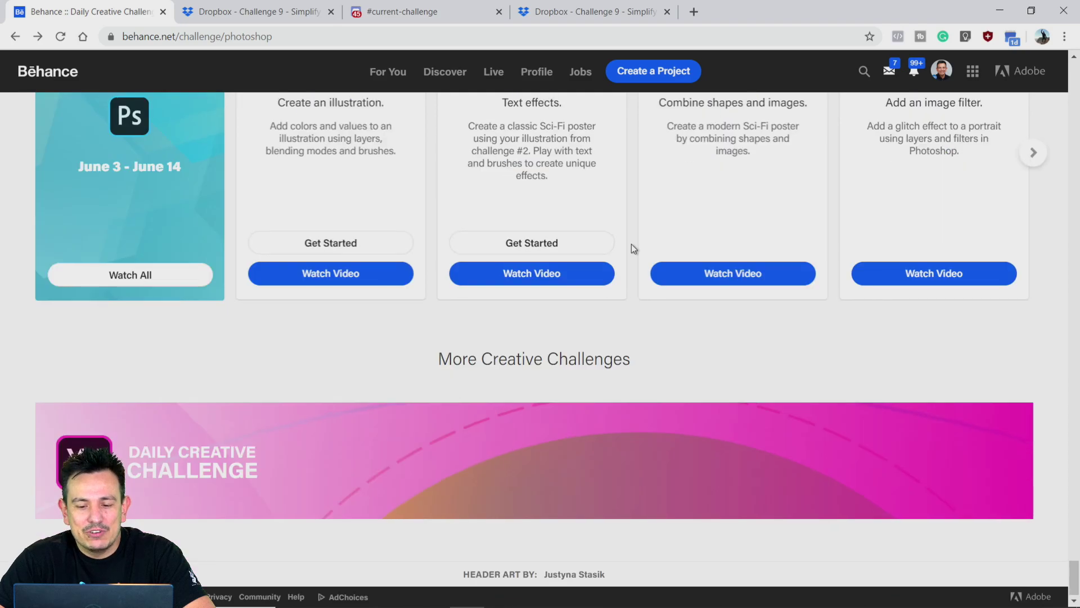
scroll(631, 244, "up", 10)
scroll(632, 244, "down", 20)
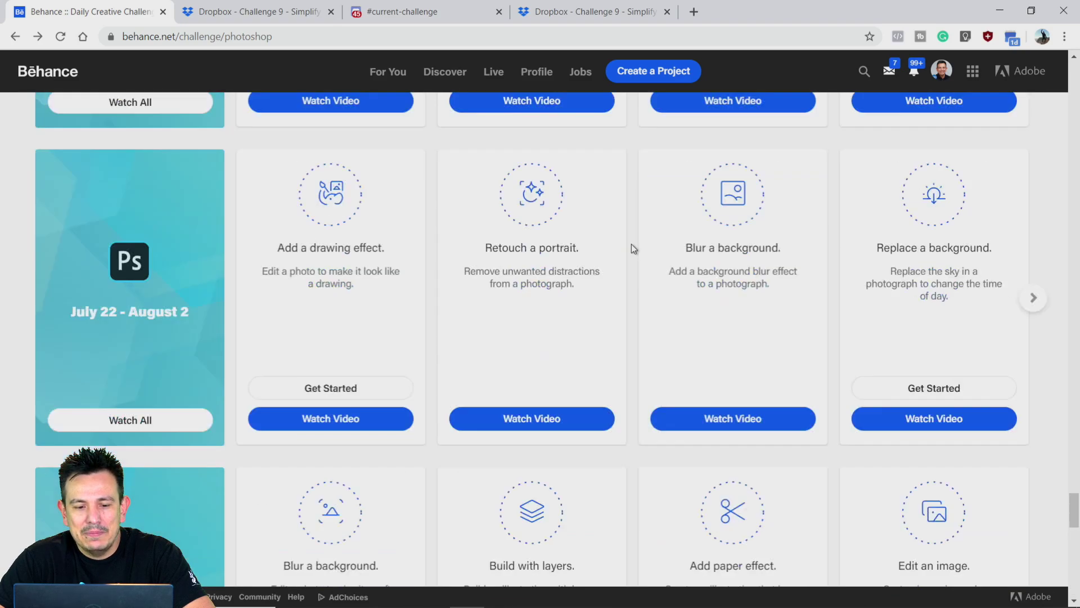
scroll(631, 244, "down", 20)
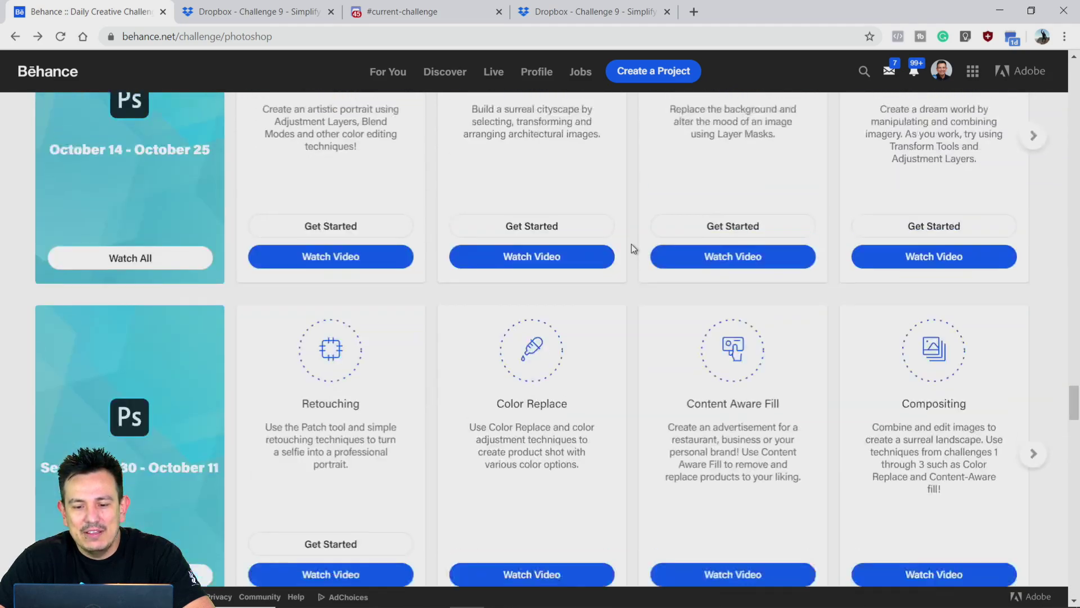
scroll(631, 244, "down", 20)
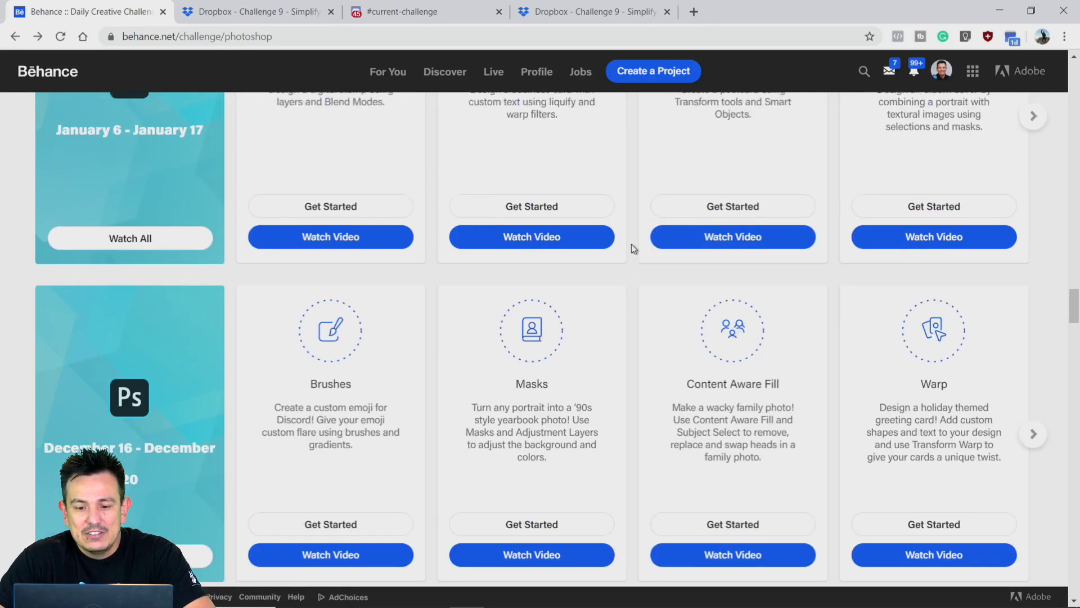
scroll(631, 244, "up", 3)
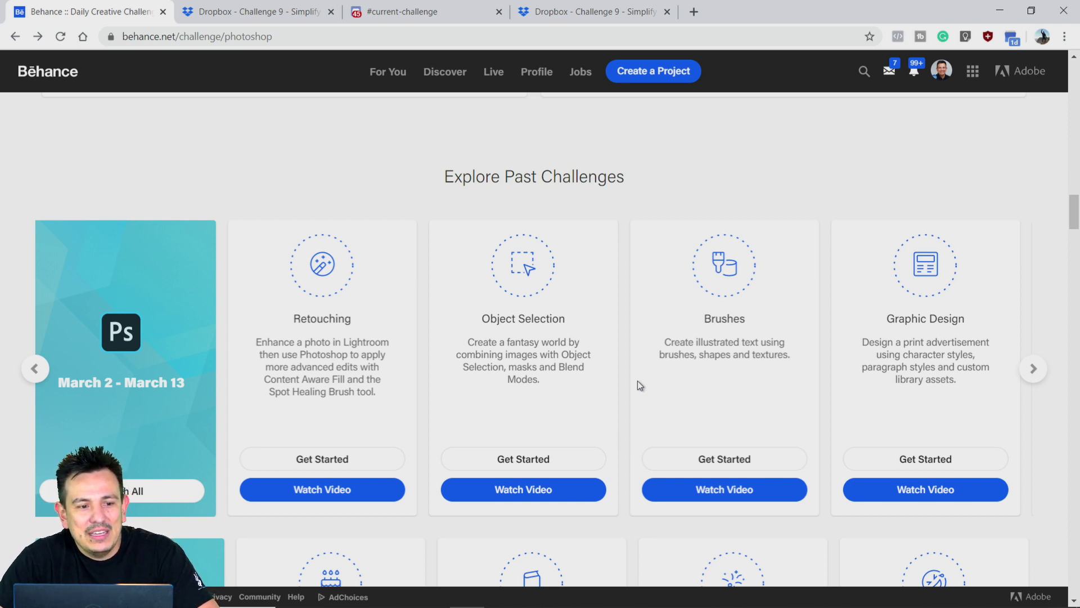
Go back to the current challenge cards, including Patterns, and switch to Photoshop with 09-Pattern-on-Shirt-Starter.psd
mouse_move(431, 593)
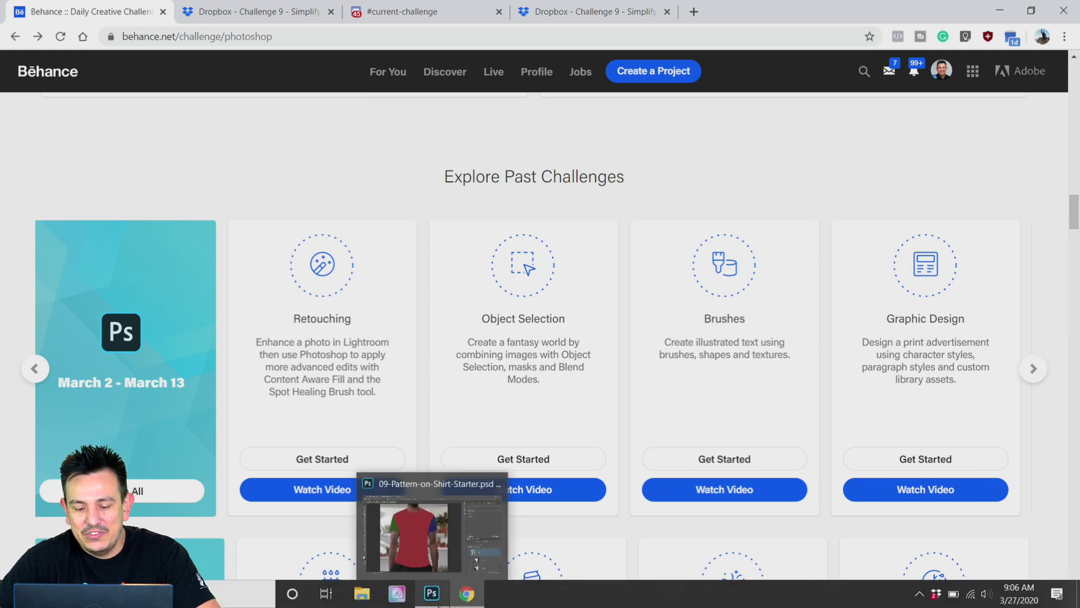
scroll(375, 319, "up", 15)
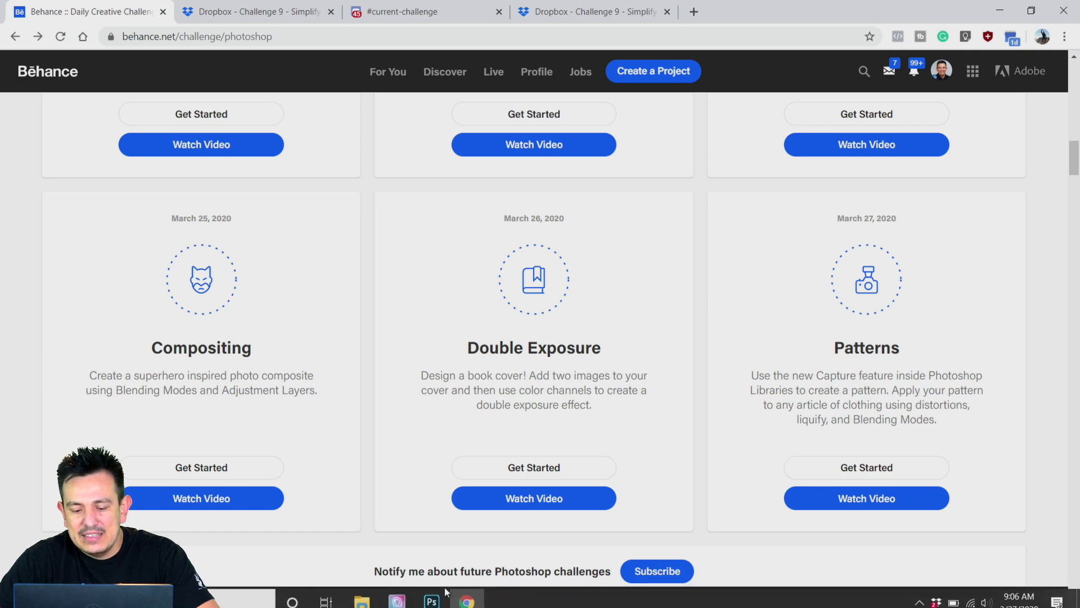
left_click(432, 600)
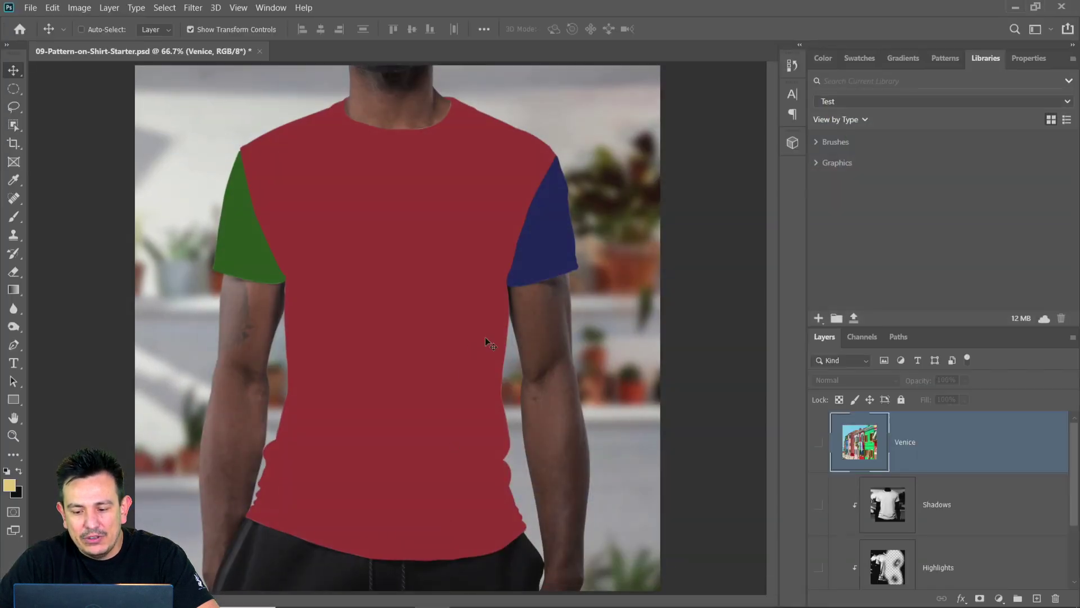
Toggle the Shirt Shapes group off and back on to compare the coloured shapes with the shirt photo underneath
scroll(849, 452, "down", 2)
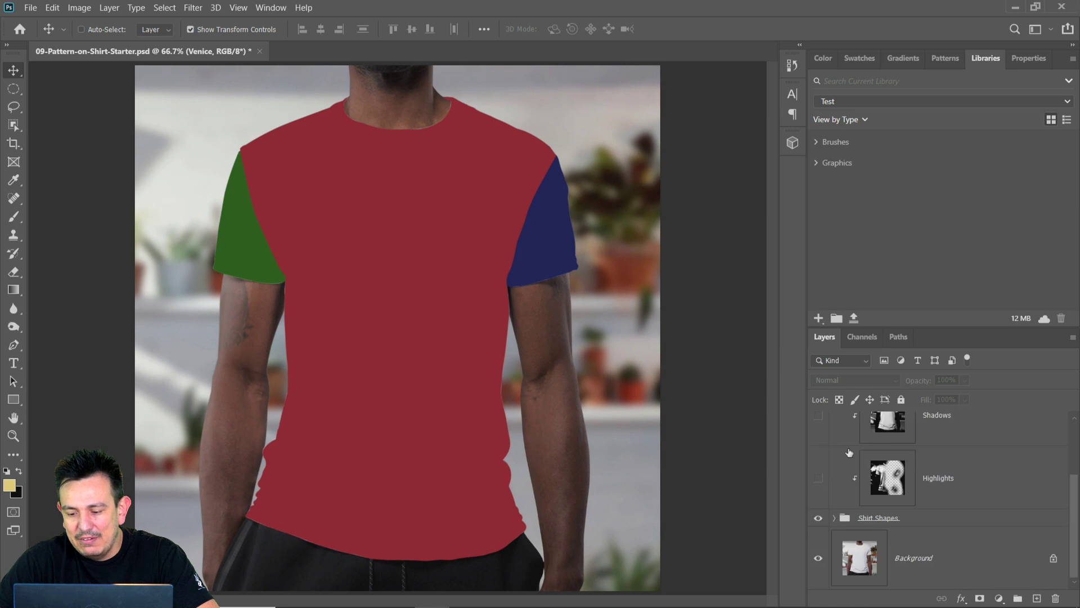
left_click(818, 518)
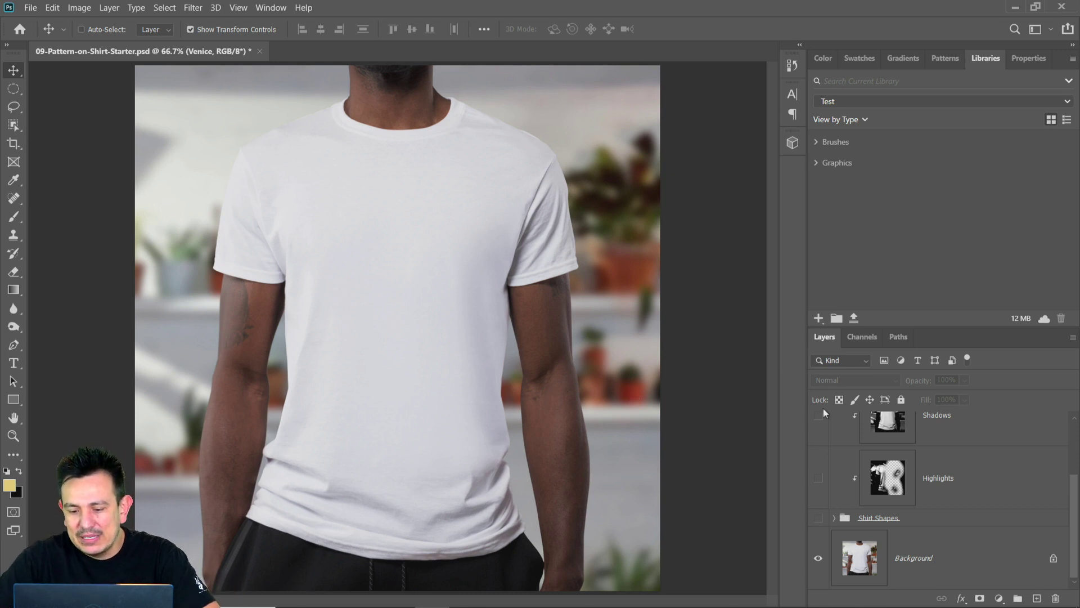
left_click(818, 518)
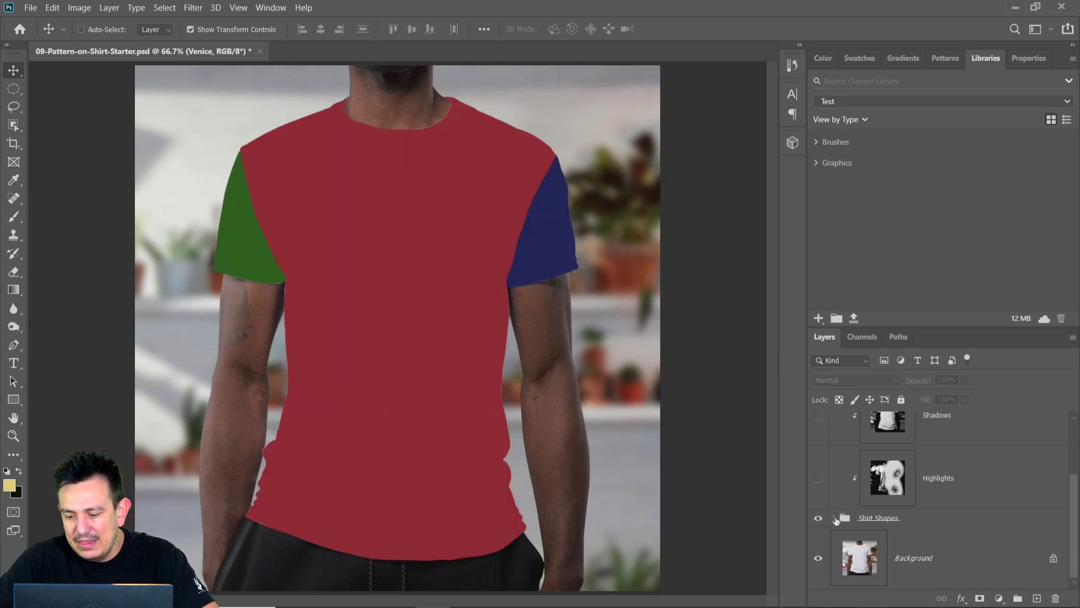
Expand the Shirt Shapes group, review its Main Shirt, Right Sleeve and Left Sleeve layers, and collapse it again
left_click(836, 519)
scroll(883, 523, "down", 3)
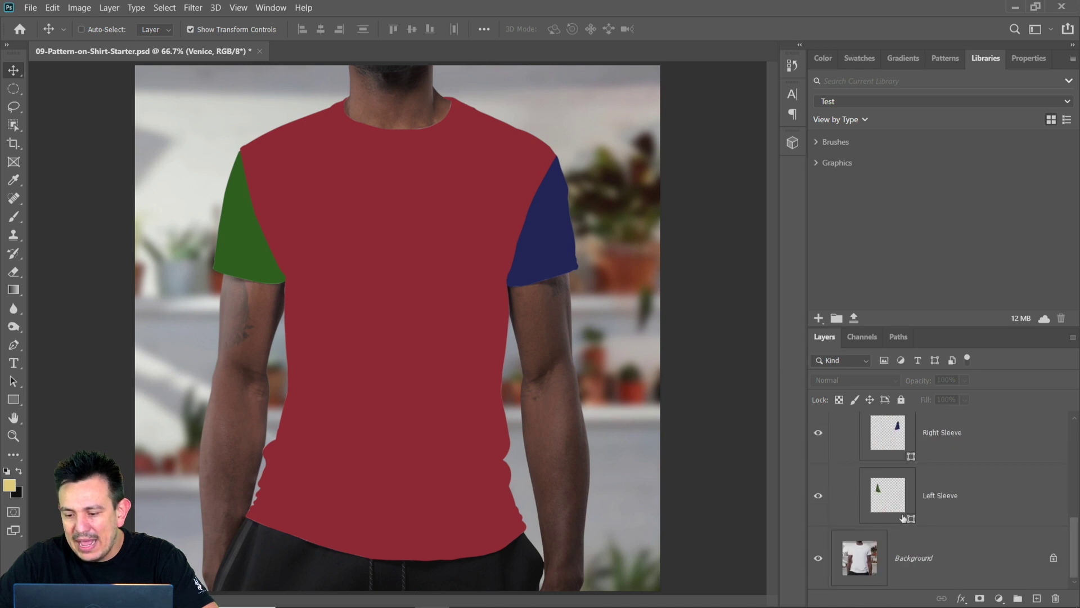
left_click_drag(1075, 549, 1075, 525)
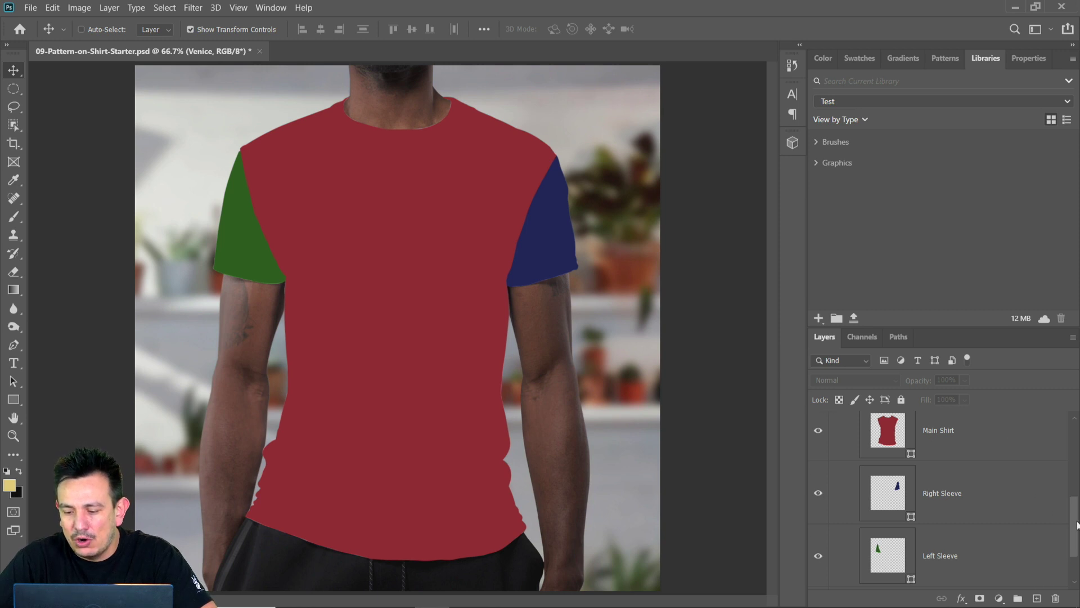
left_click_drag(1077, 527, 1077, 512)
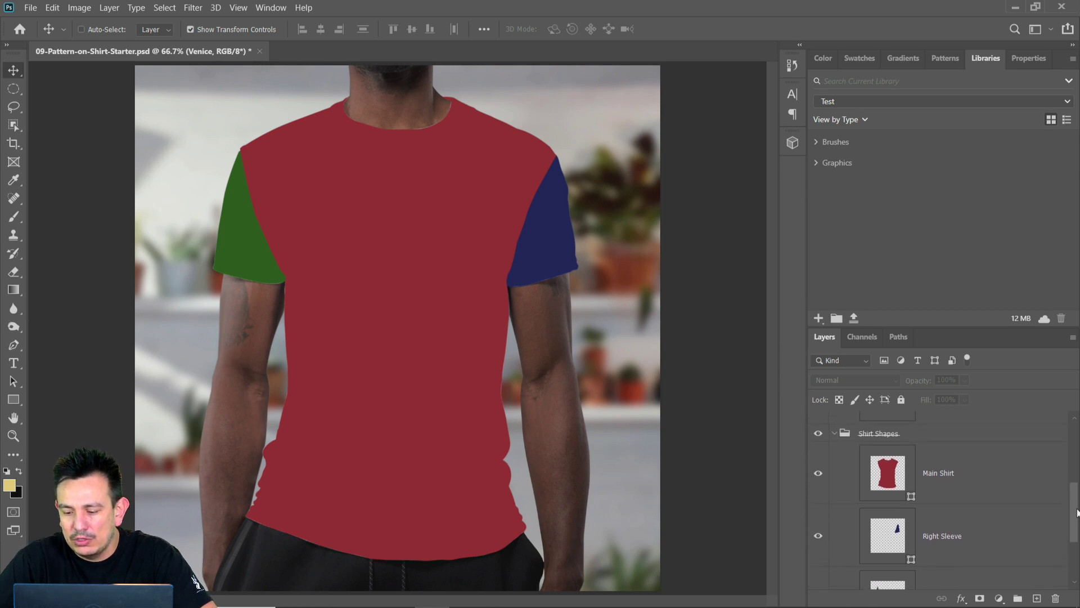
left_click(838, 438)
left_click(836, 436)
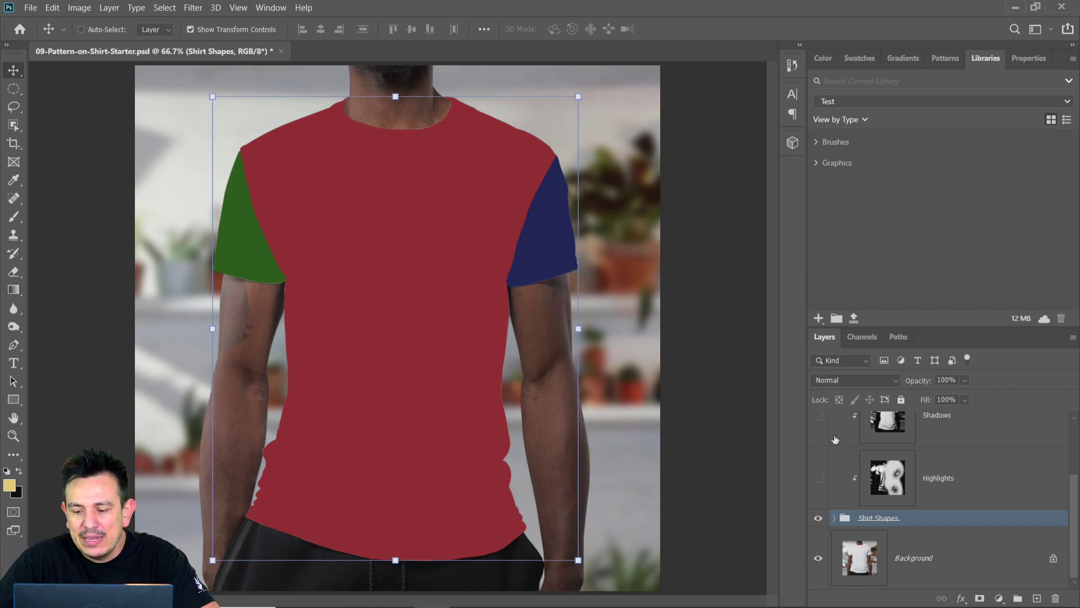
Hide the Shirt Shapes group and, on the Background layer, start a Curvature Pen path along the shirt's left shoulder from the collar
left_click(818, 518)
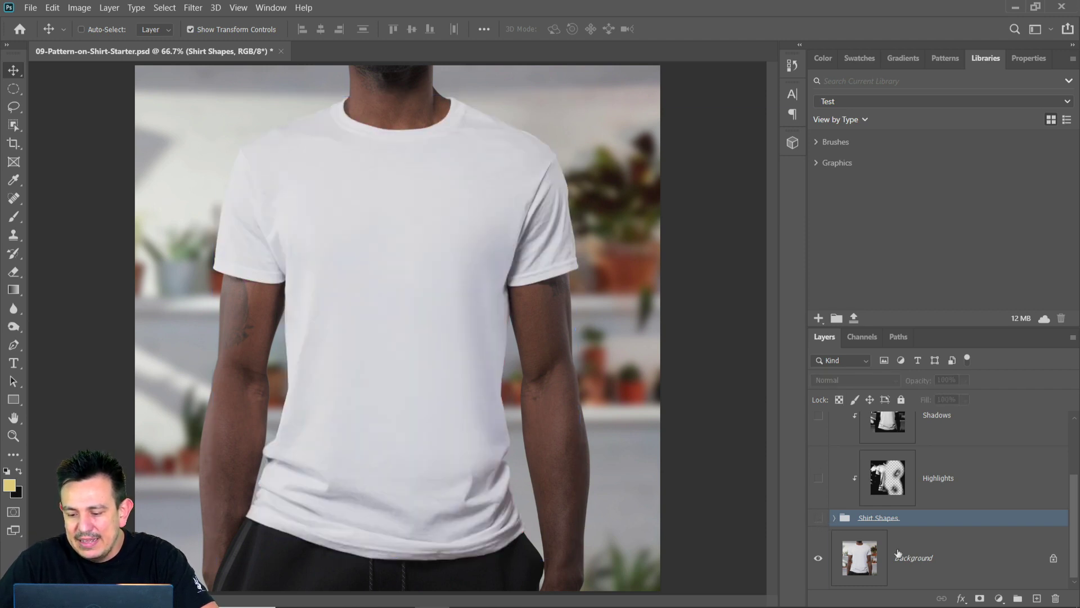
left_click(897, 554)
left_click(13, 345)
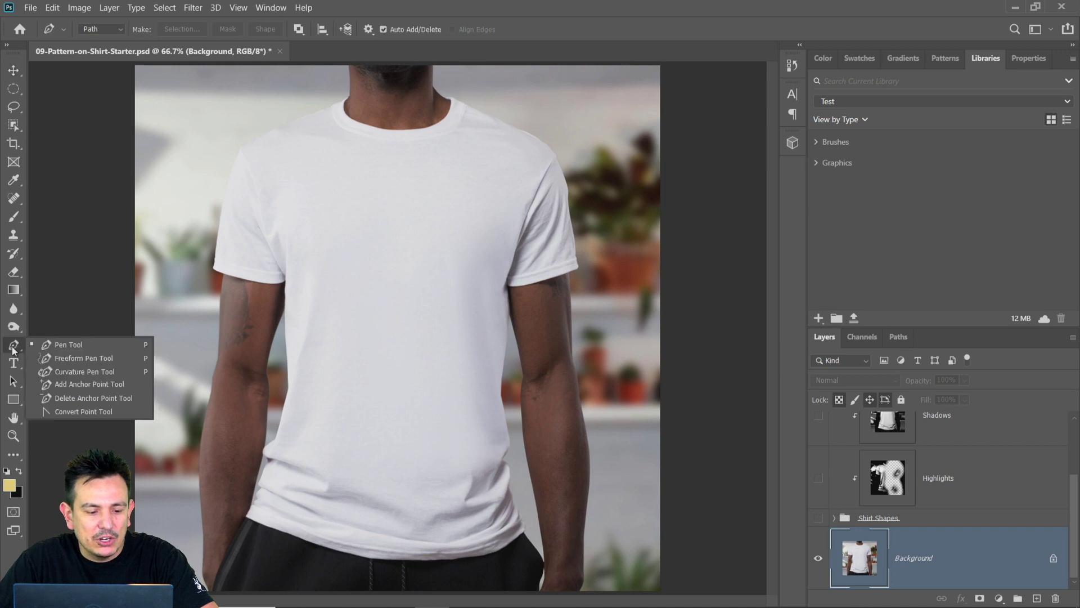
left_click(64, 373)
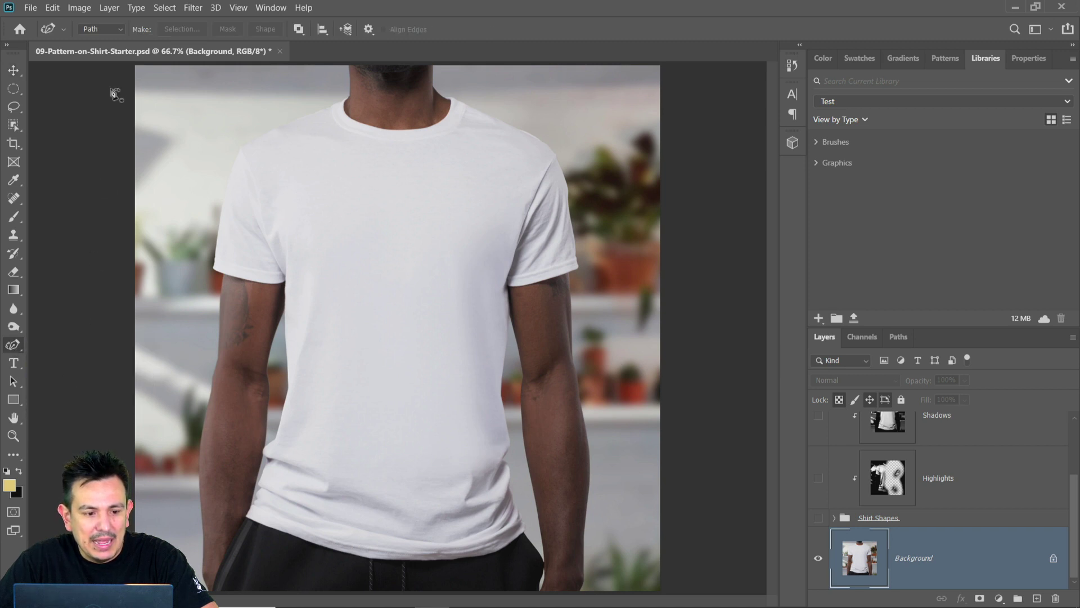
left_click(344, 100)
left_click(322, 114)
left_click(296, 121)
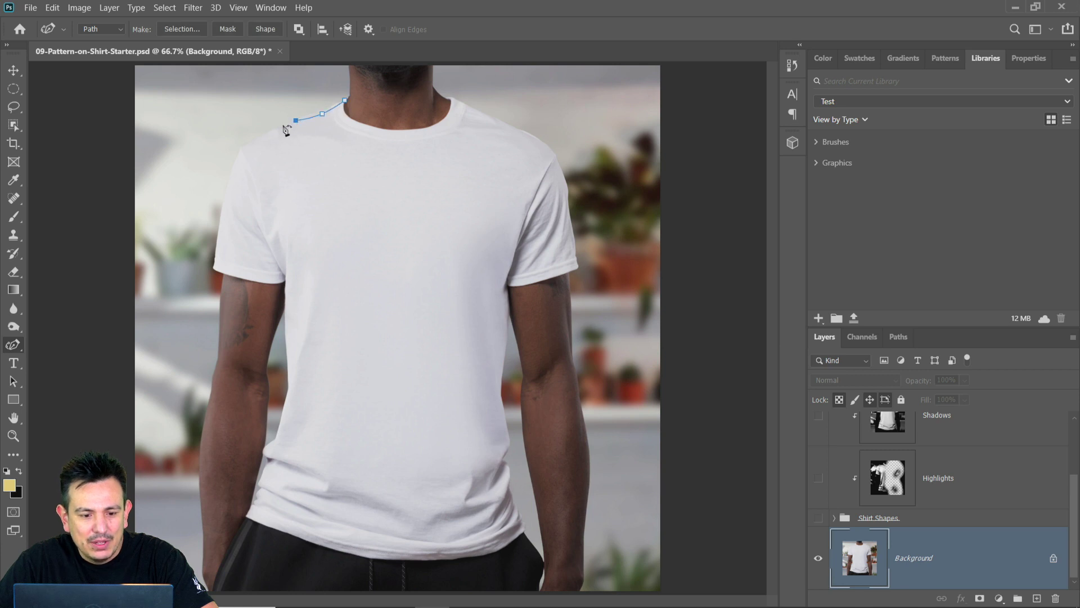
left_click(258, 140)
left_click(240, 149)
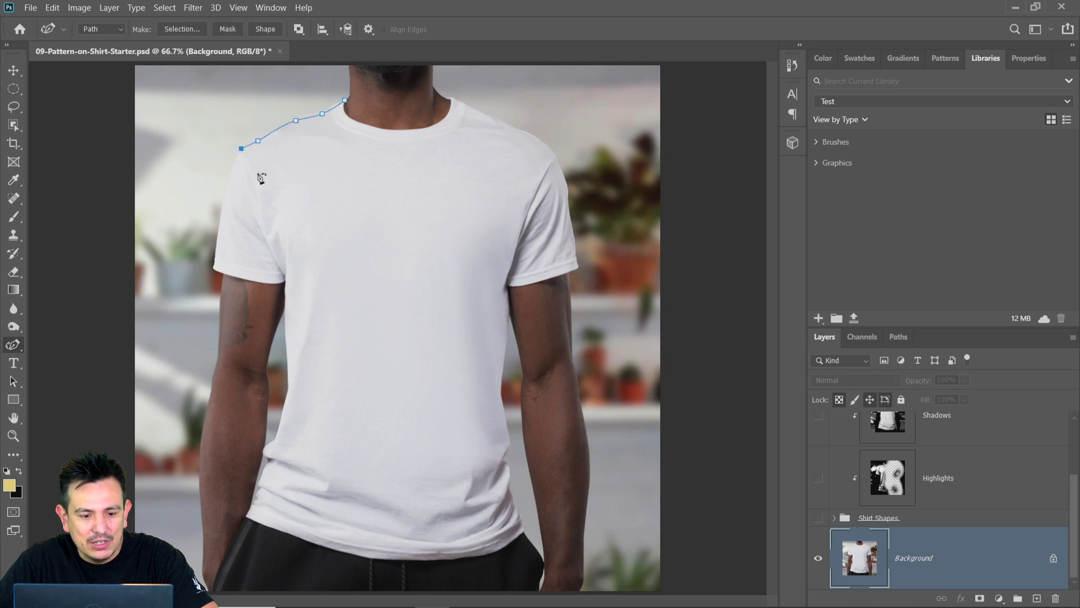
Continue the path down the left sleeve seam and the left side of the shirt to the hem's left corner
left_click(256, 201)
left_click(273, 247)
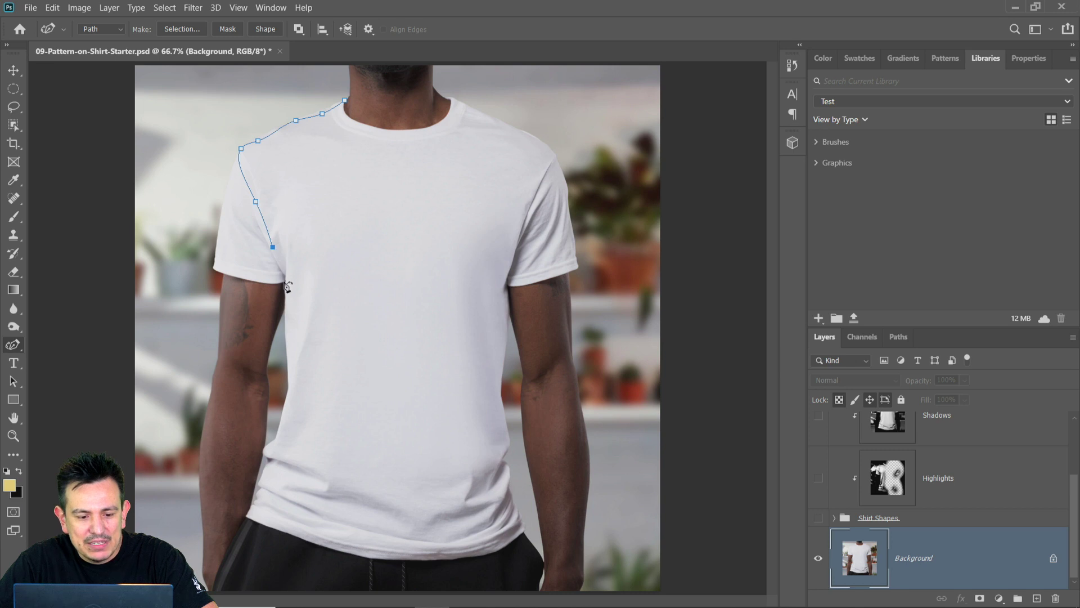
left_click(283, 282)
left_click(286, 310)
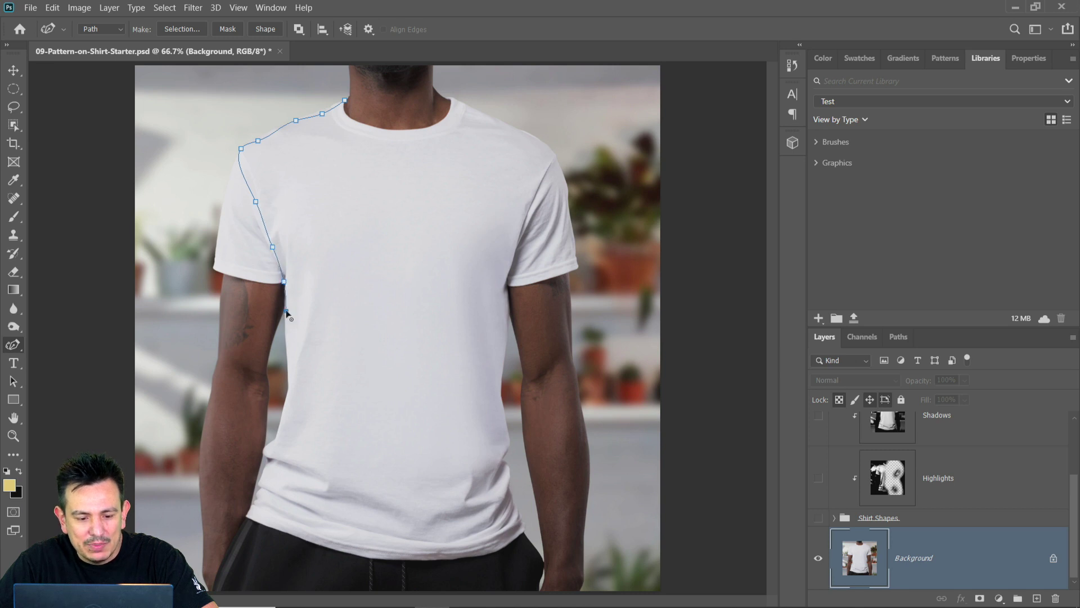
left_click(271, 461)
left_click(248, 516)
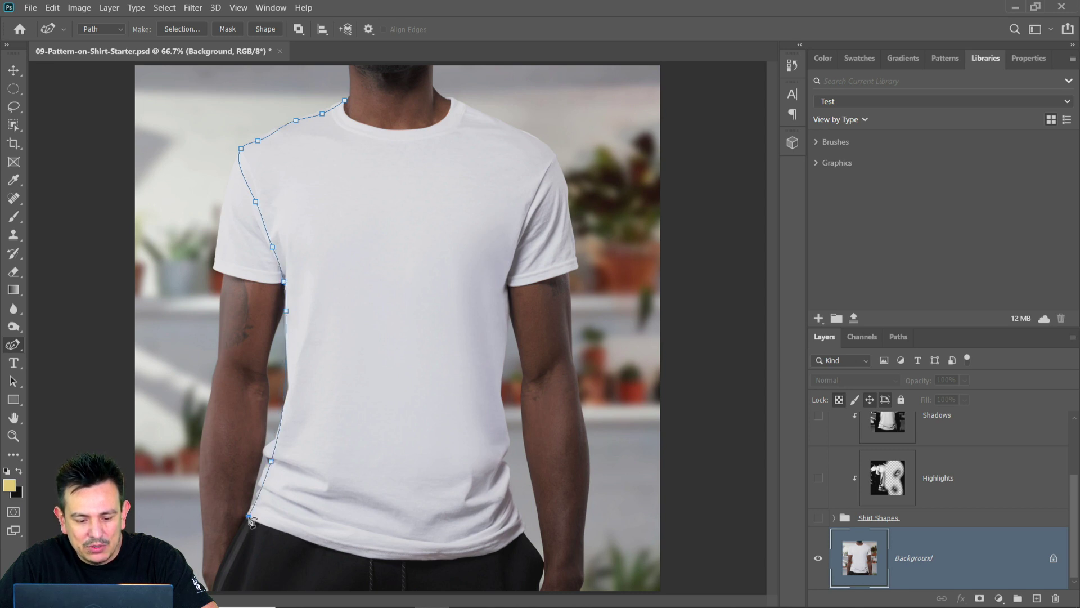
Trace the hem, right side, right shoulder and neckline, and close the path at its starting point by the collar
left_click(404, 560)
left_click(522, 526)
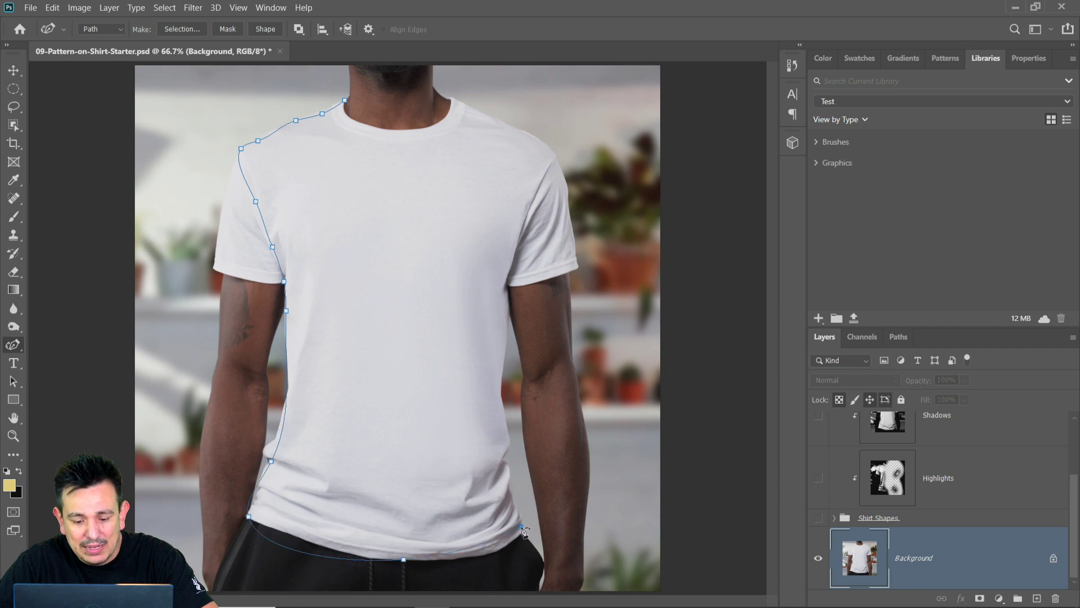
left_click(499, 402)
left_click(506, 280)
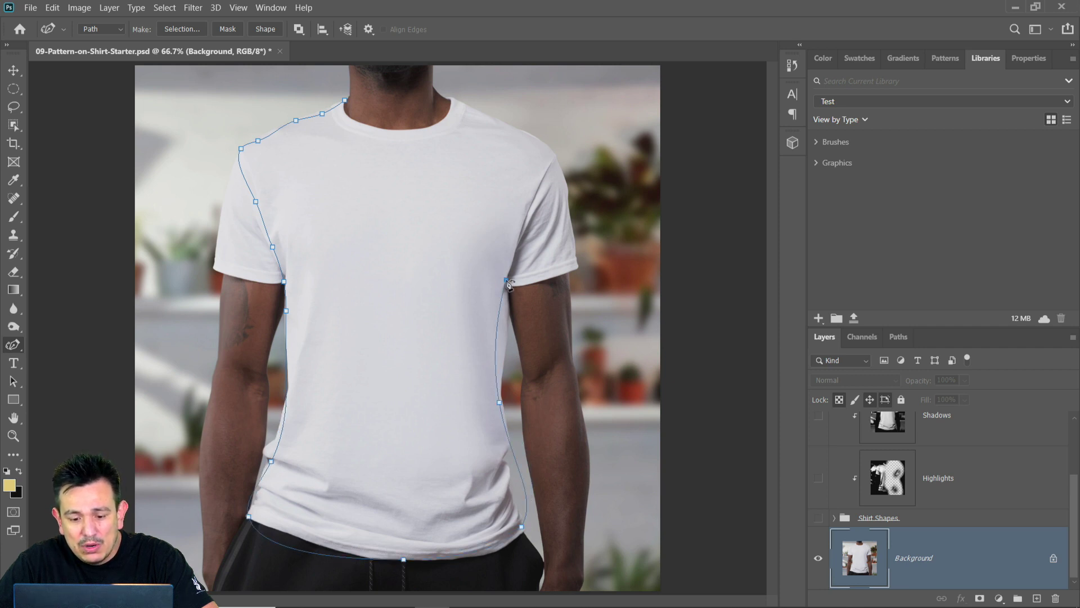
left_click(556, 153)
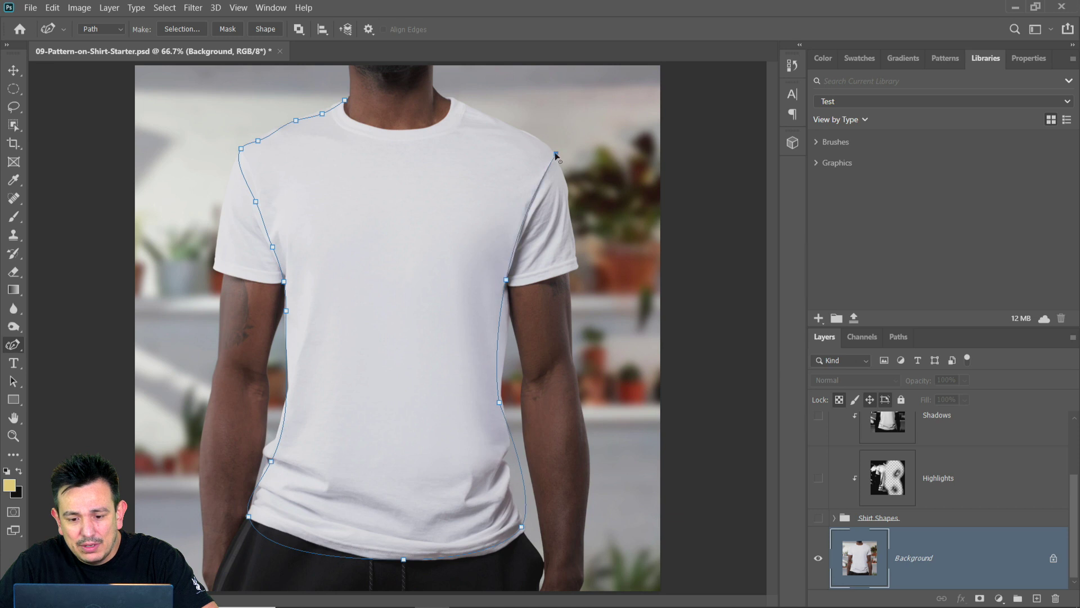
left_click(459, 105)
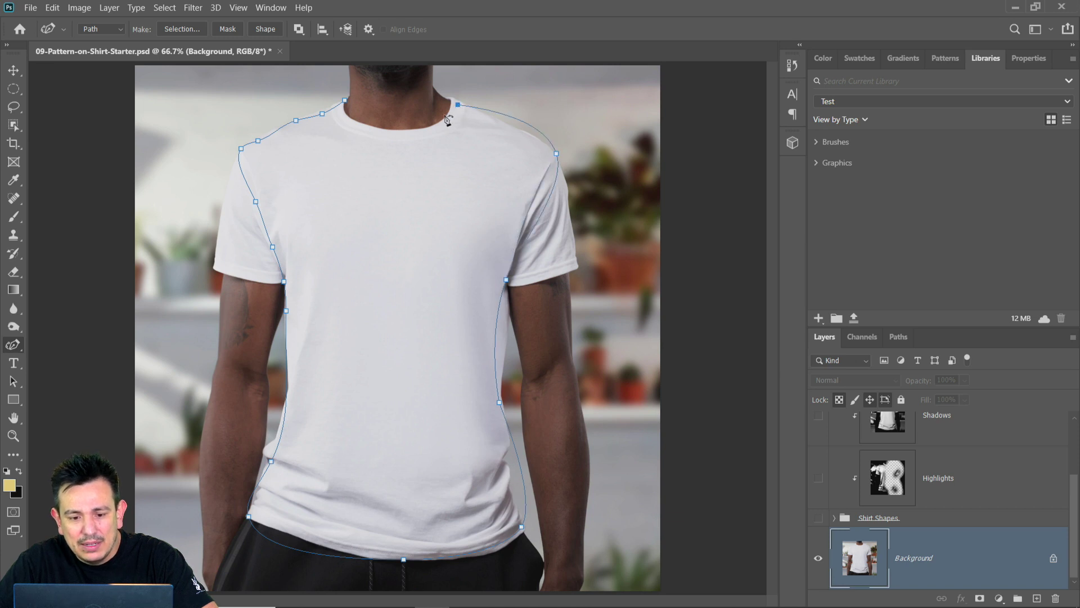
left_click(444, 114)
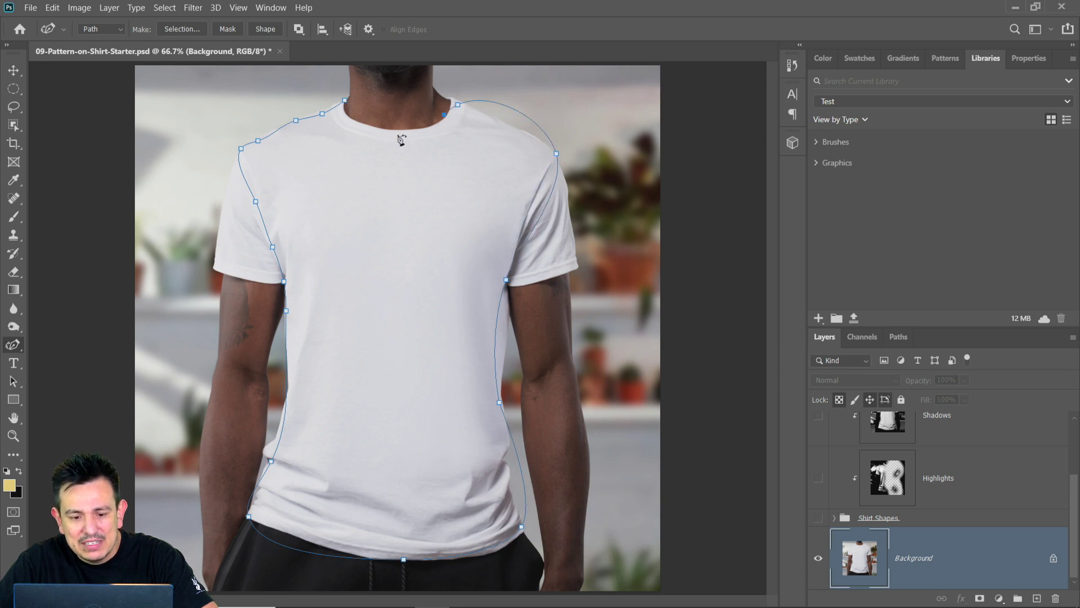
left_click(345, 100)
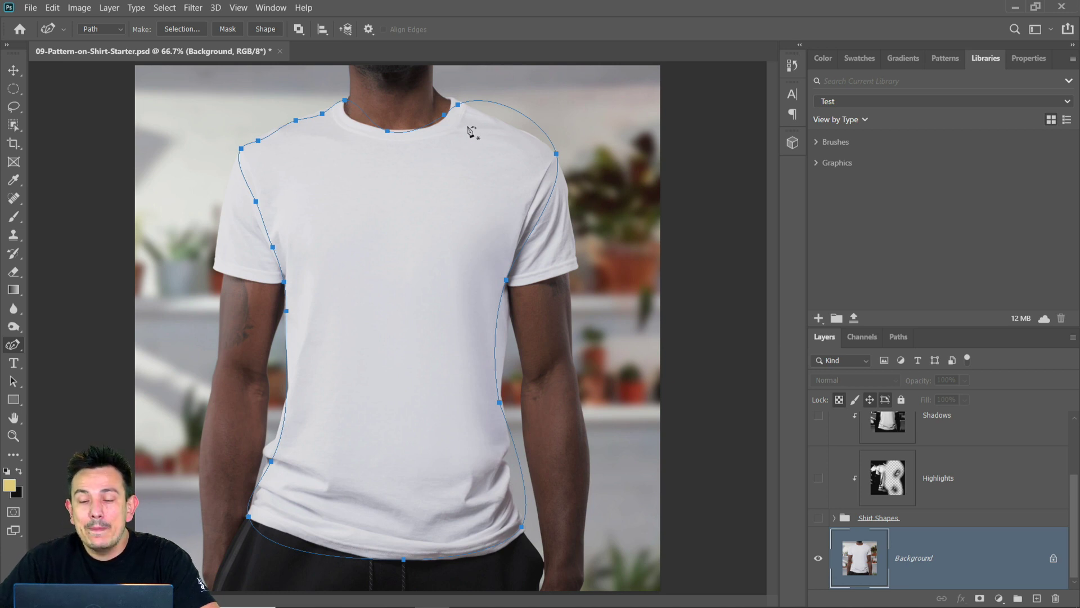
Convert the anchors beside the right side of the collar and at that shoulder's tip to corners, and fit the path to that shoulder and side
double_click(458, 105)
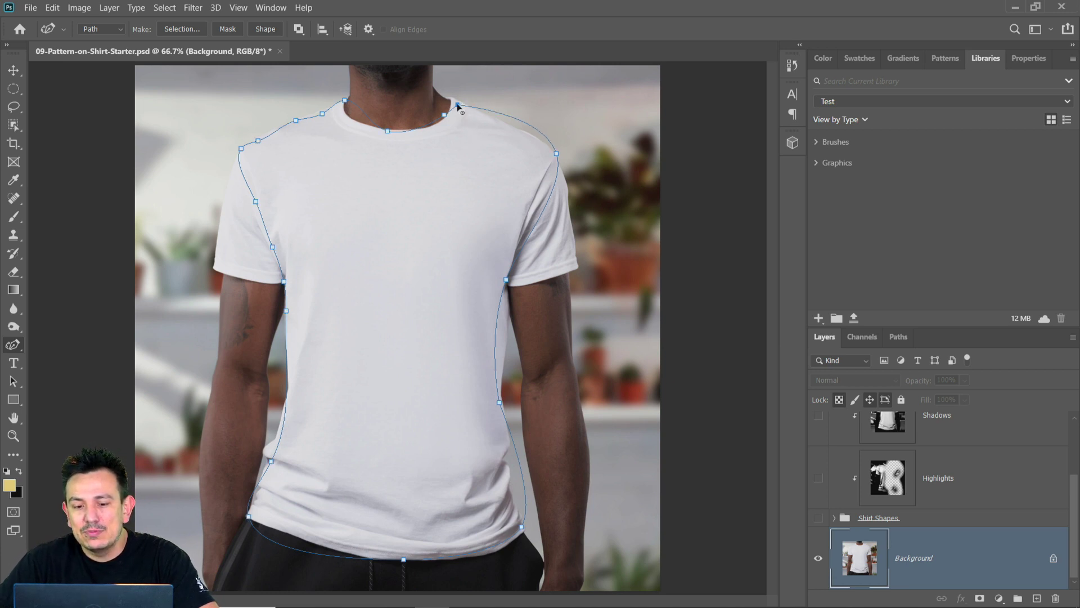
double_click(555, 152)
left_click(503, 128)
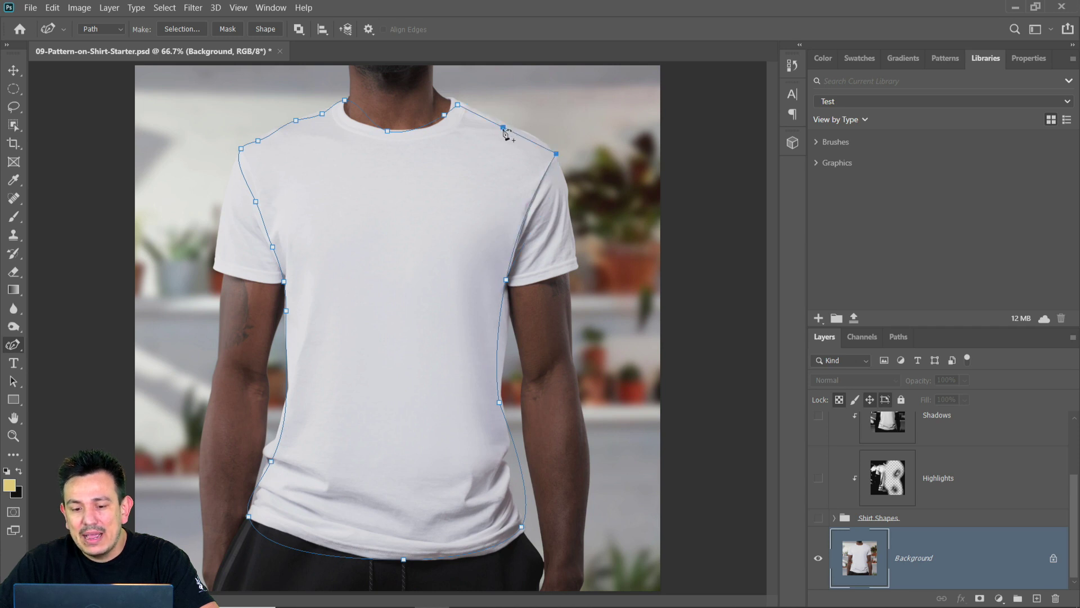
left_click_drag(503, 127, 501, 124)
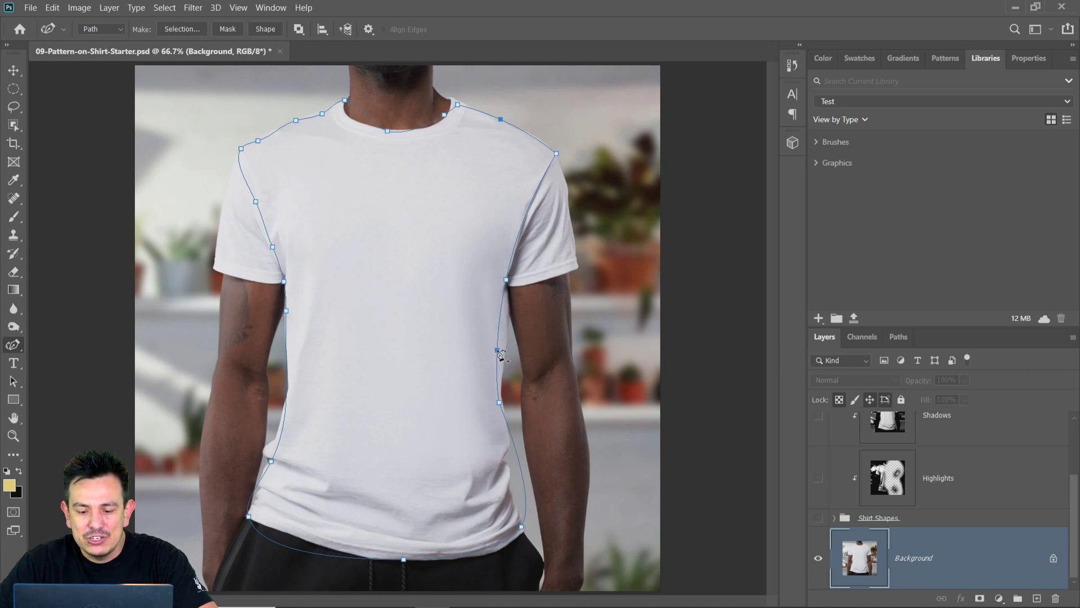
left_click_drag(498, 354, 505, 350)
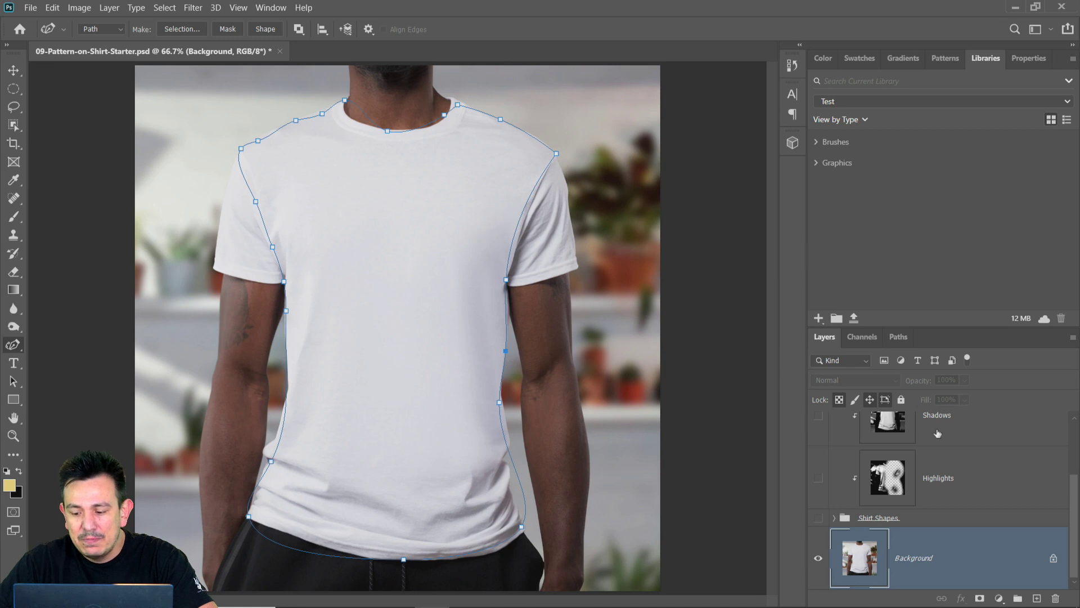
Create a Solid Color fill layer from the closed shirt path, using the colour eed57a
left_click(999, 598)
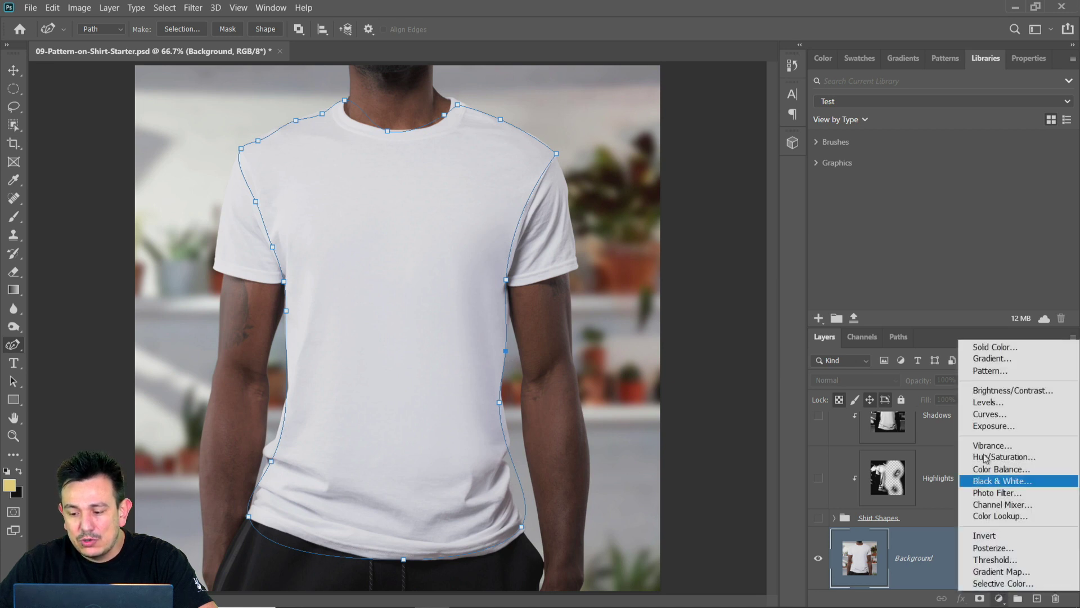
left_click(994, 348)
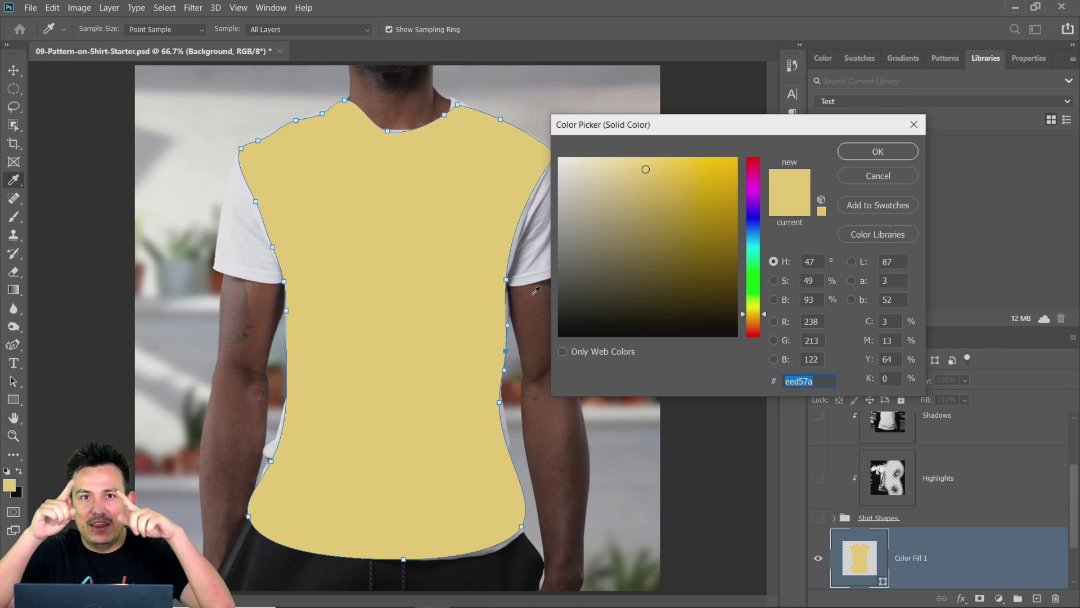
left_click(845, 152)
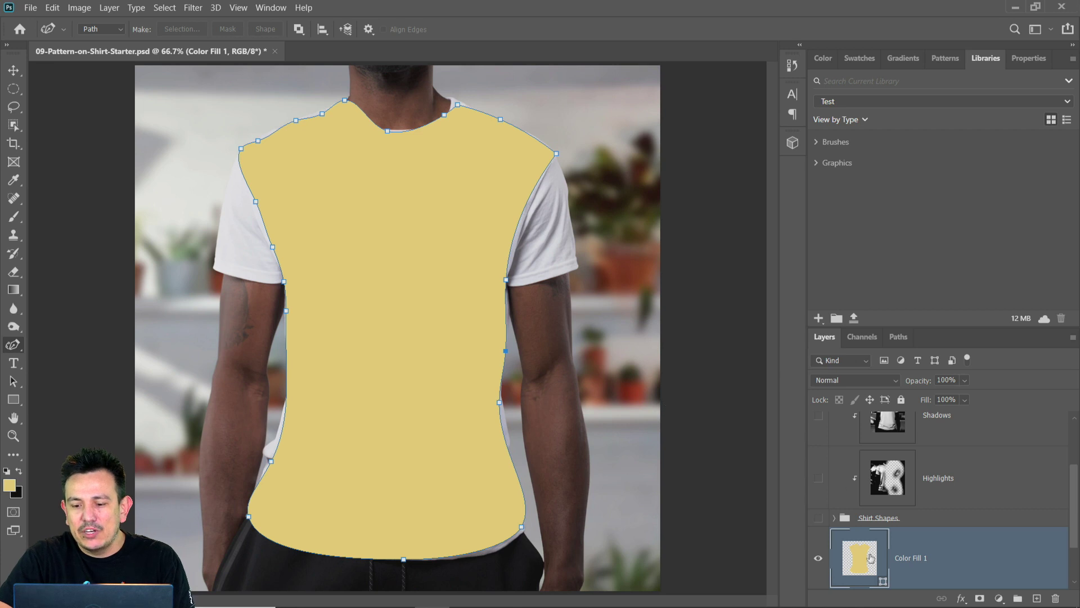
Undo the last path adjustment on the shirt's side and delete the Color Fill 1 layer
key("ctrl+z")
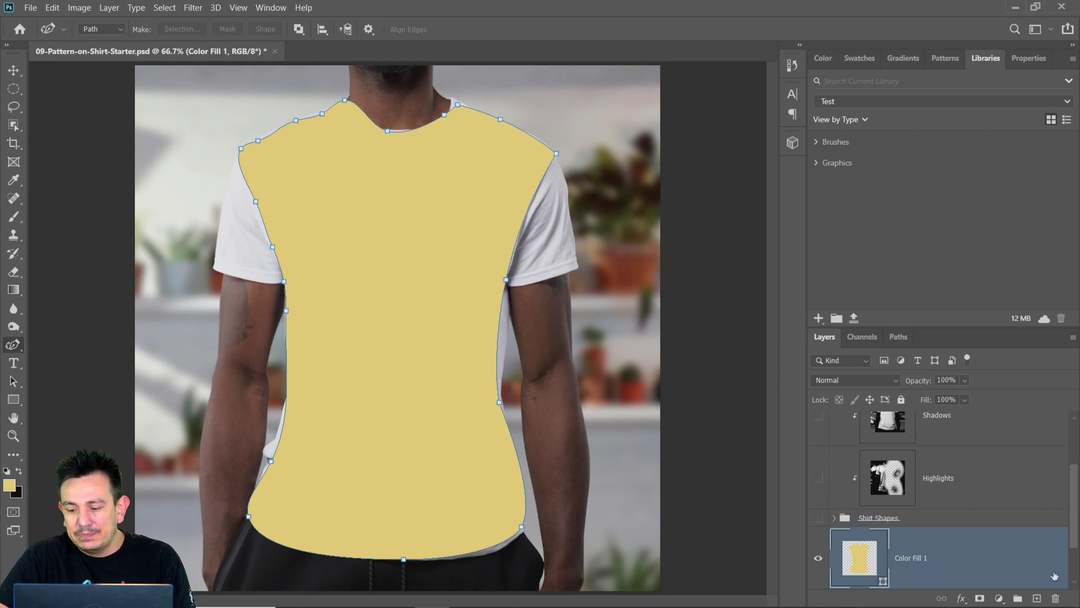
left_click(1055, 598)
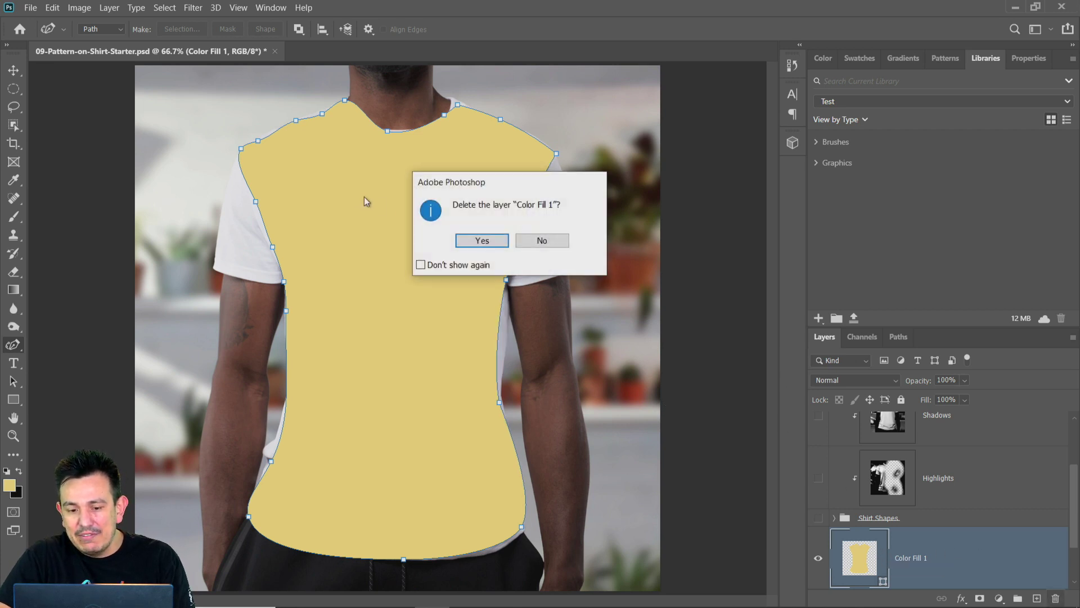
left_click(482, 240)
Show the Shirt Shapes group and expand it to reach its Main Shirt, Right Sleeve and Left Sleeve layers
left_click(818, 518)
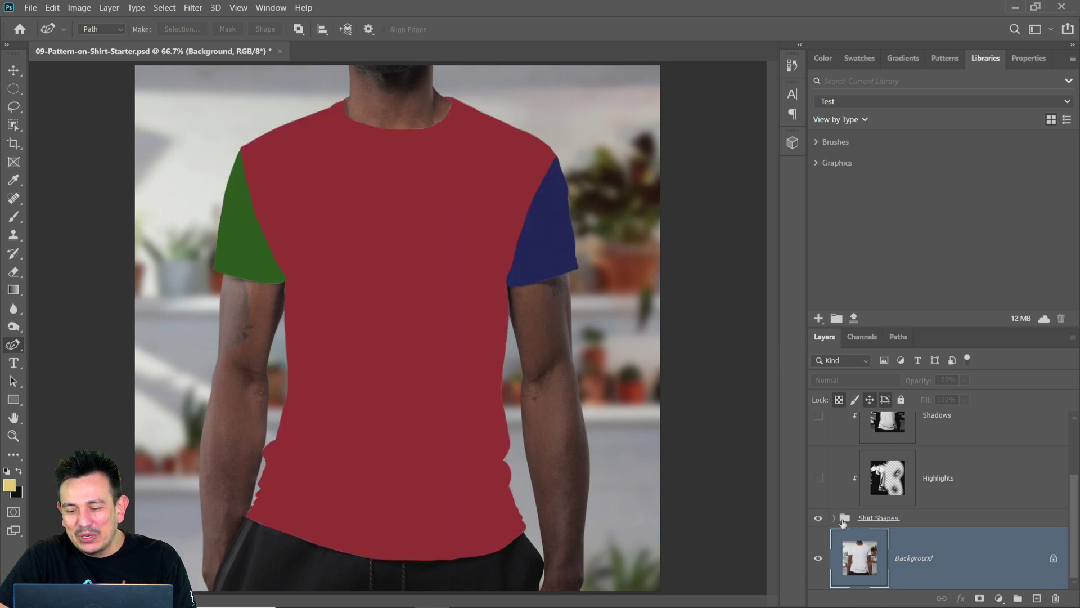
left_click(834, 518)
scroll(885, 527, "down", 1)
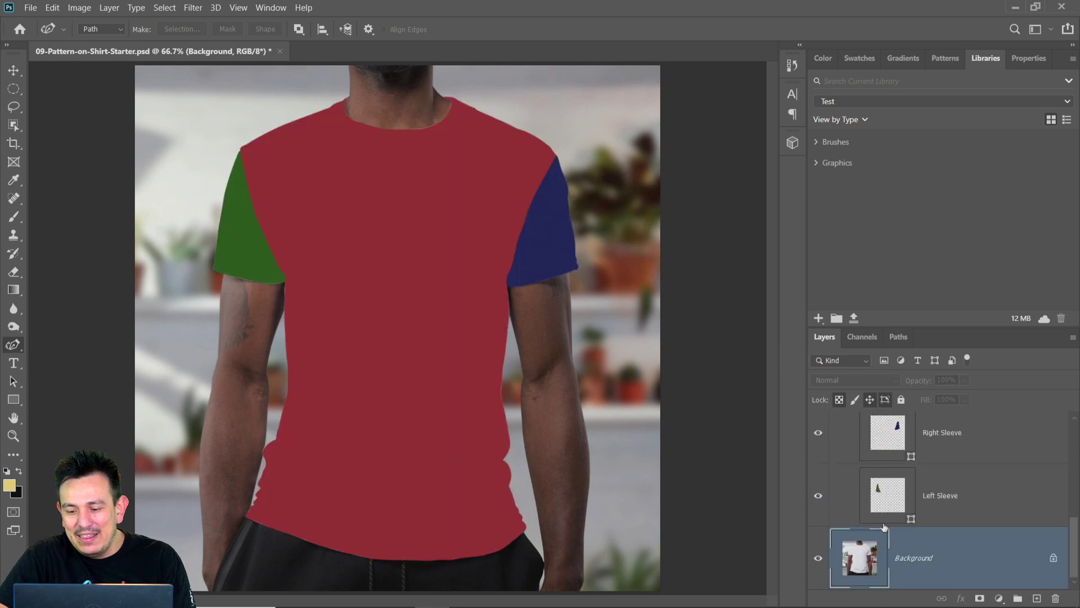
scroll(1078, 548, "up", 2)
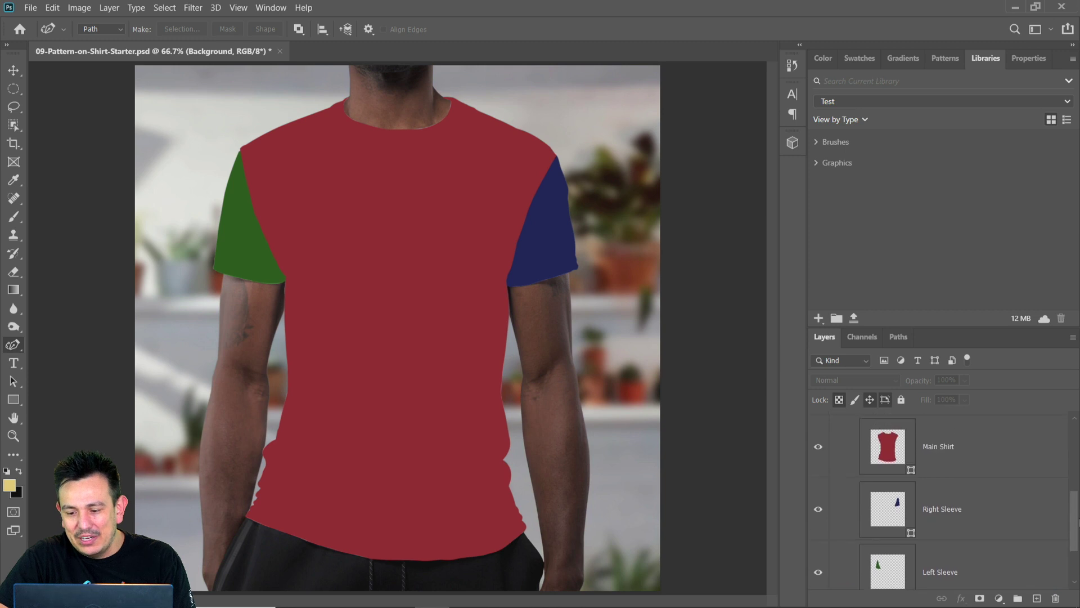
Hide and show the Main Shirt, Right Sleeve and Left Sleeve layers to check each shape's coverage, and collapse the Shirt Shapes group
left_click(819, 447)
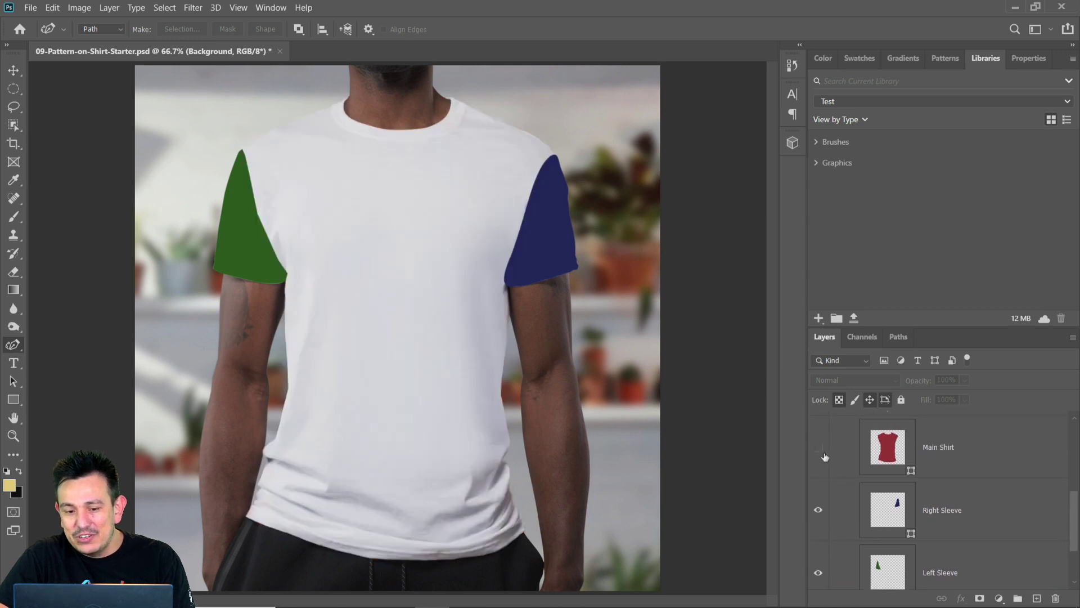
left_click(820, 513)
left_click(818, 574)
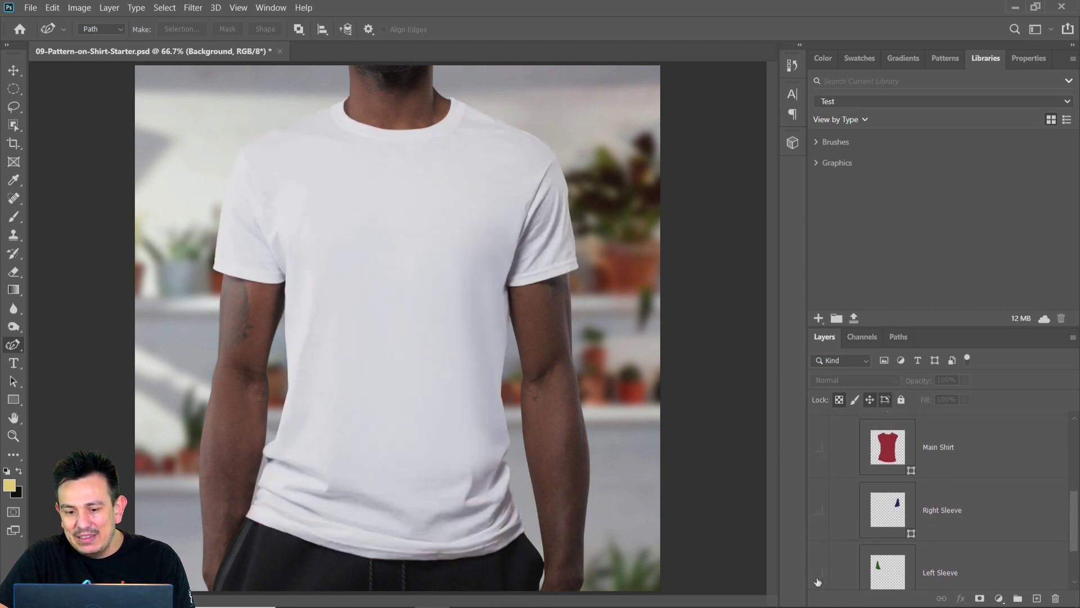
left_click(818, 575)
left_click(819, 510)
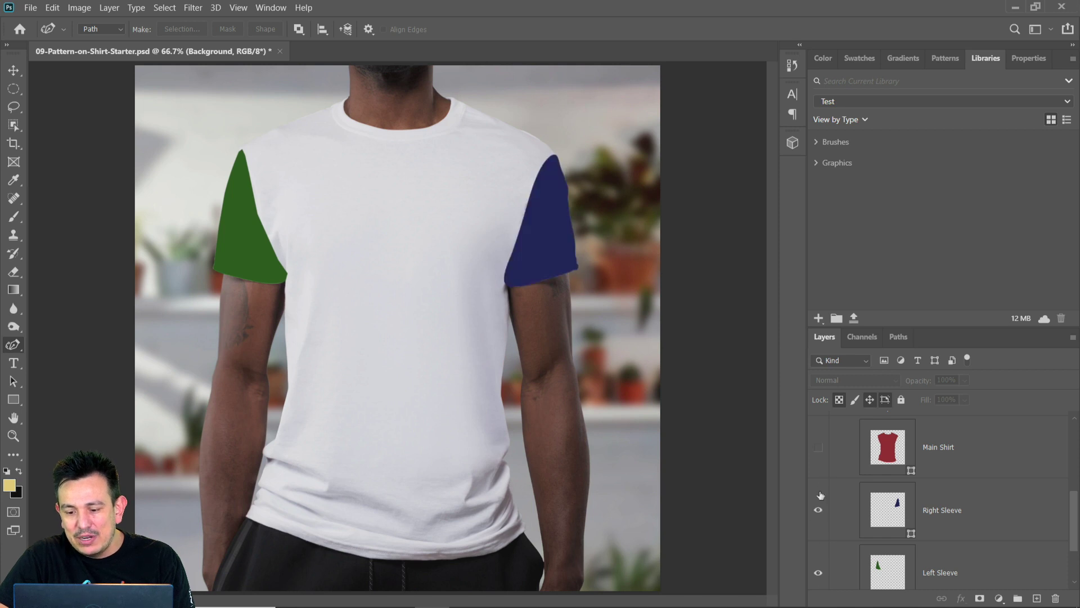
left_click(819, 448)
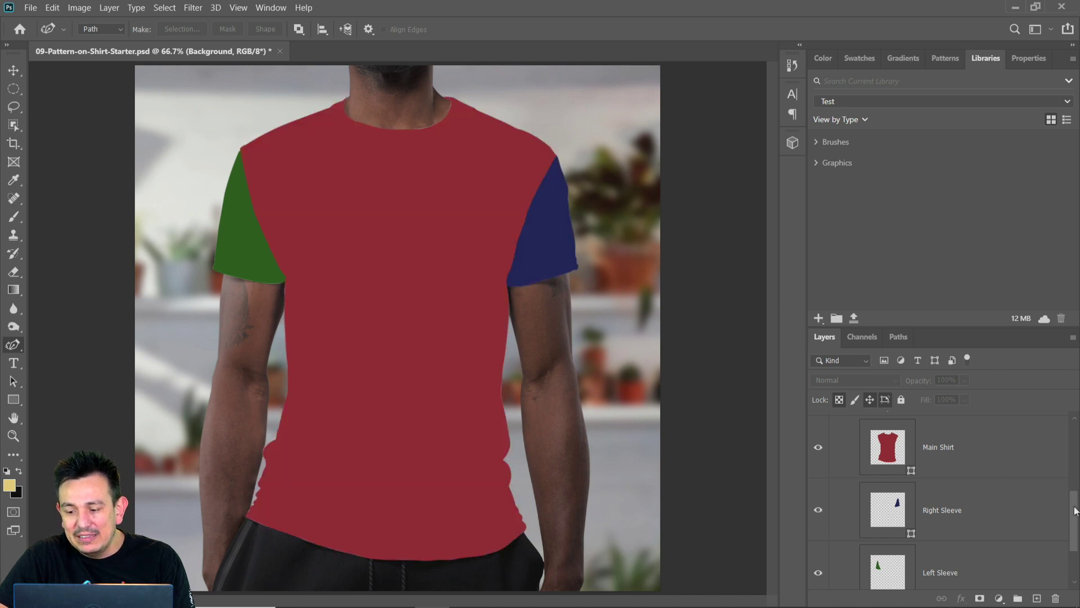
left_click_drag(1076, 509, 1079, 479)
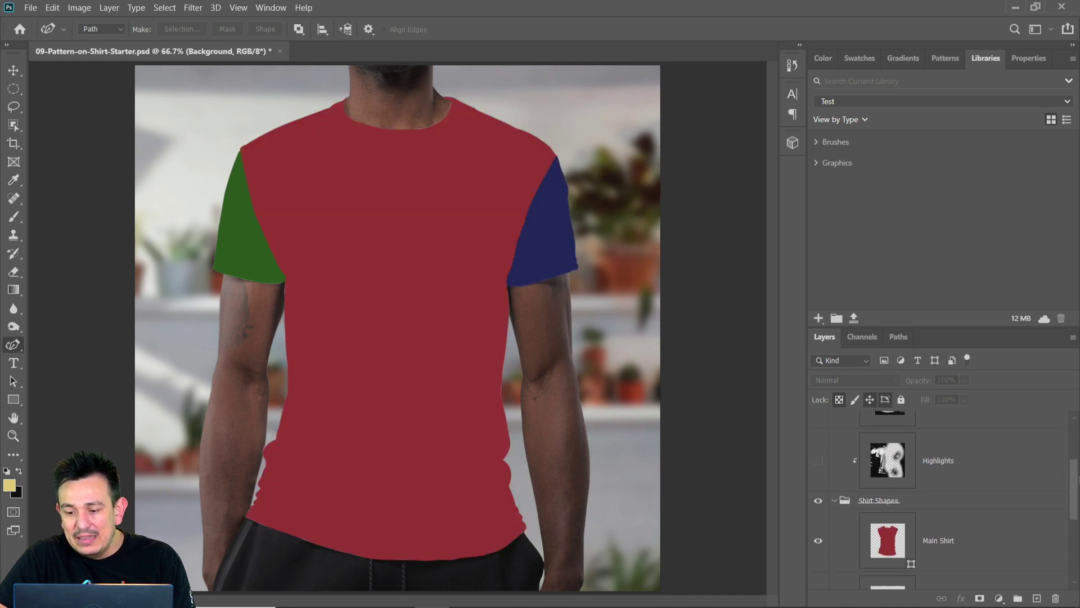
left_click(834, 501)
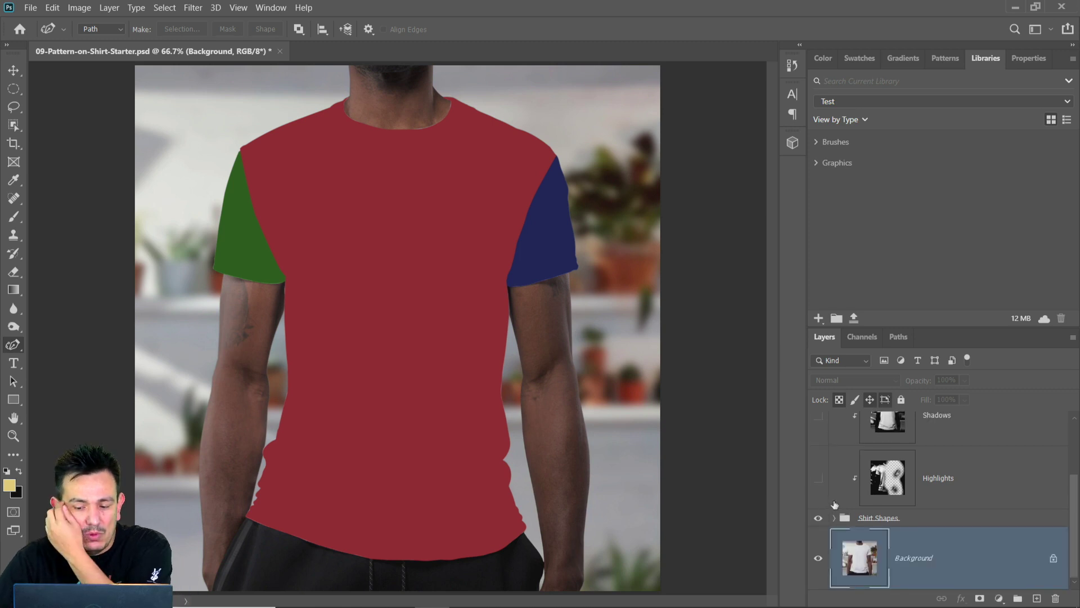
Show the Highlights and Shadows layers, select each to review its effect and blend mode on the shirt, and hide both again
left_click(821, 479)
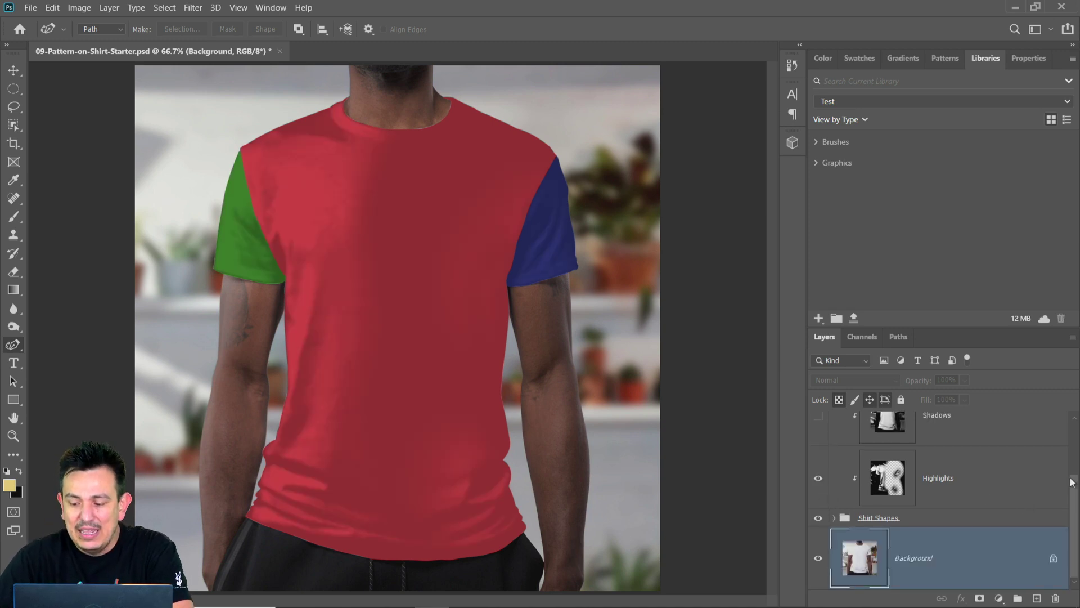
scroll(1076, 498, "up", 3)
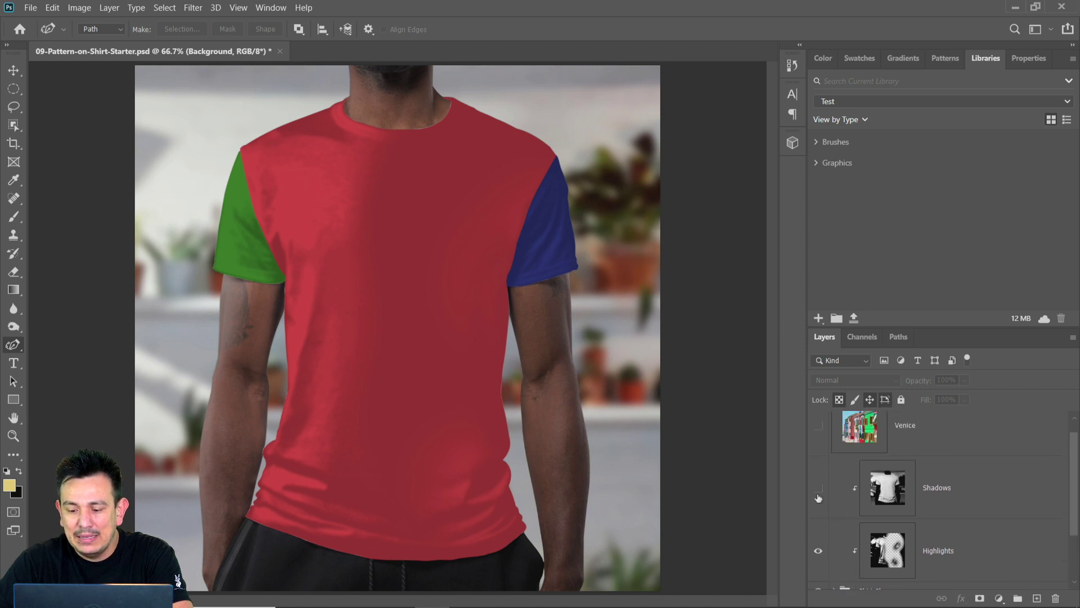
left_click(818, 488)
left_click(930, 497)
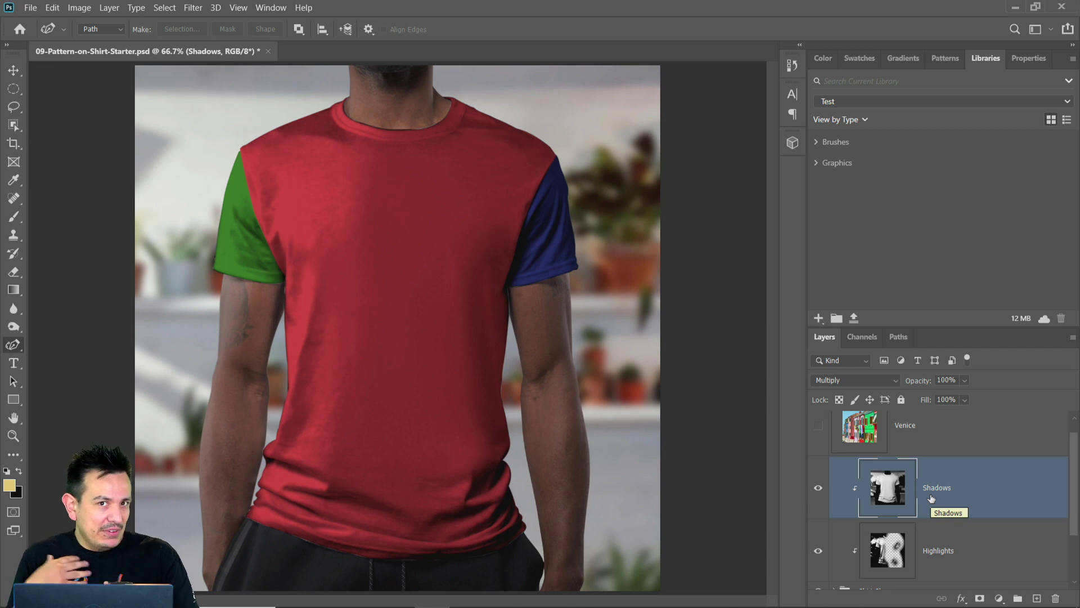
left_click(969, 544)
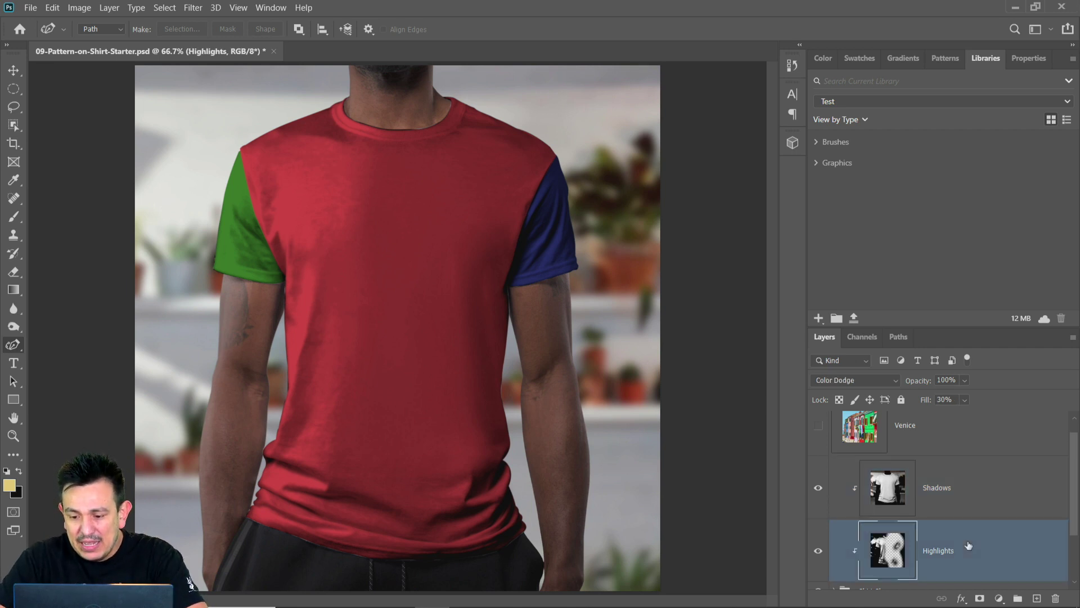
left_click(818, 550)
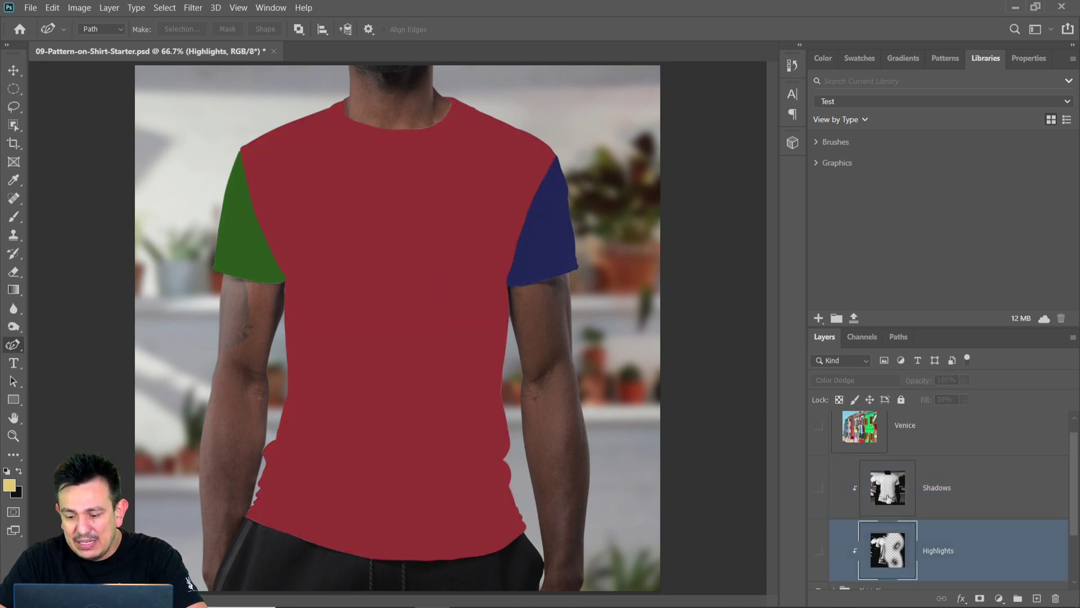
Duplicate the Background layer and move the copy between the Venice and Shadows layers
scroll(957, 506, "down", 2)
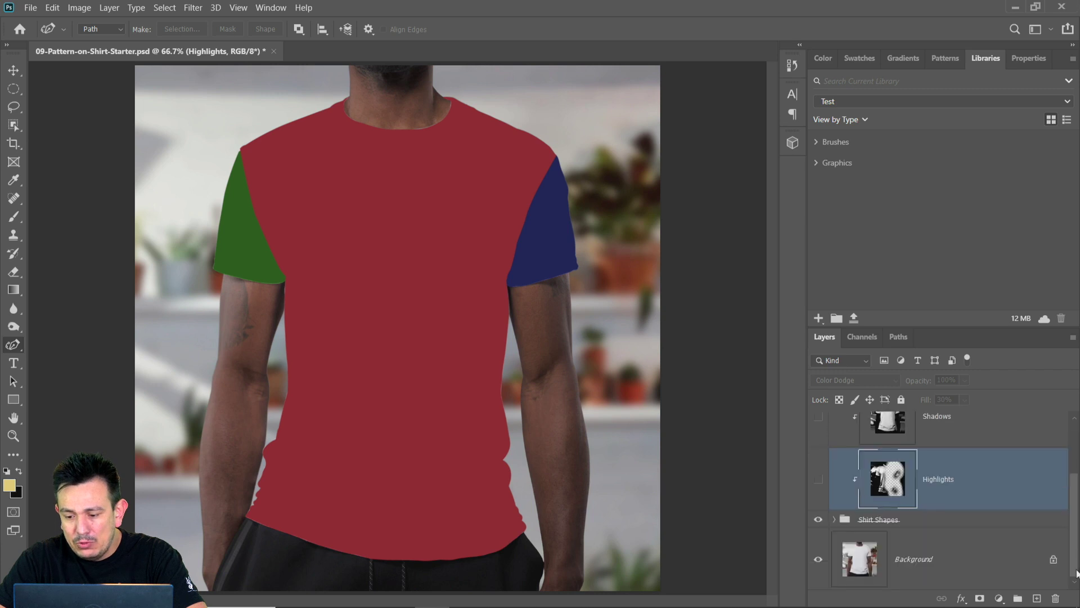
left_click(911, 556)
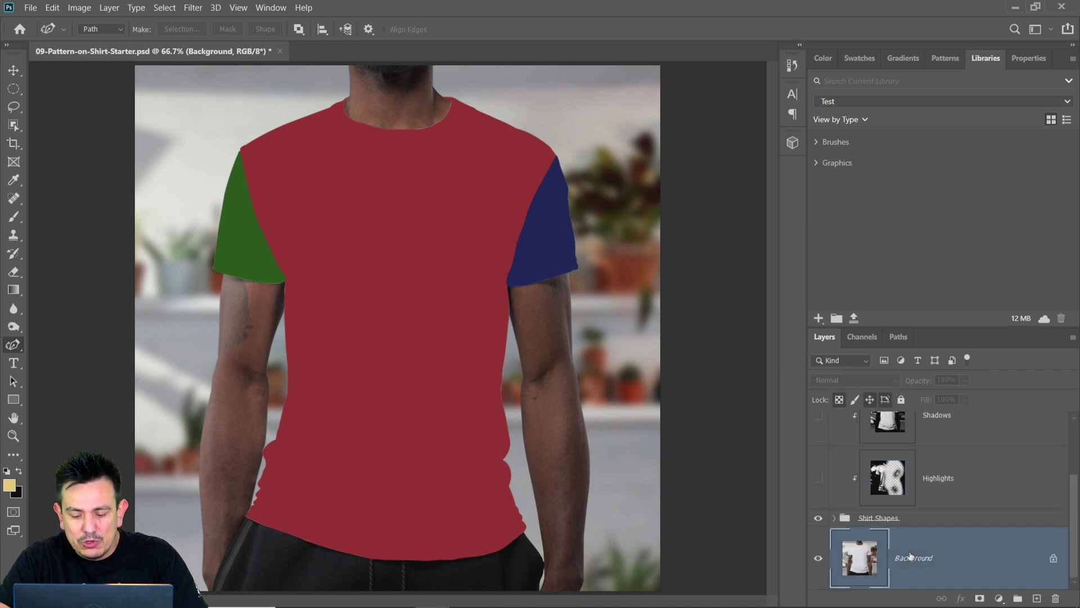
key("ctrl+j")
left_click_drag(856, 571, 887, 478)
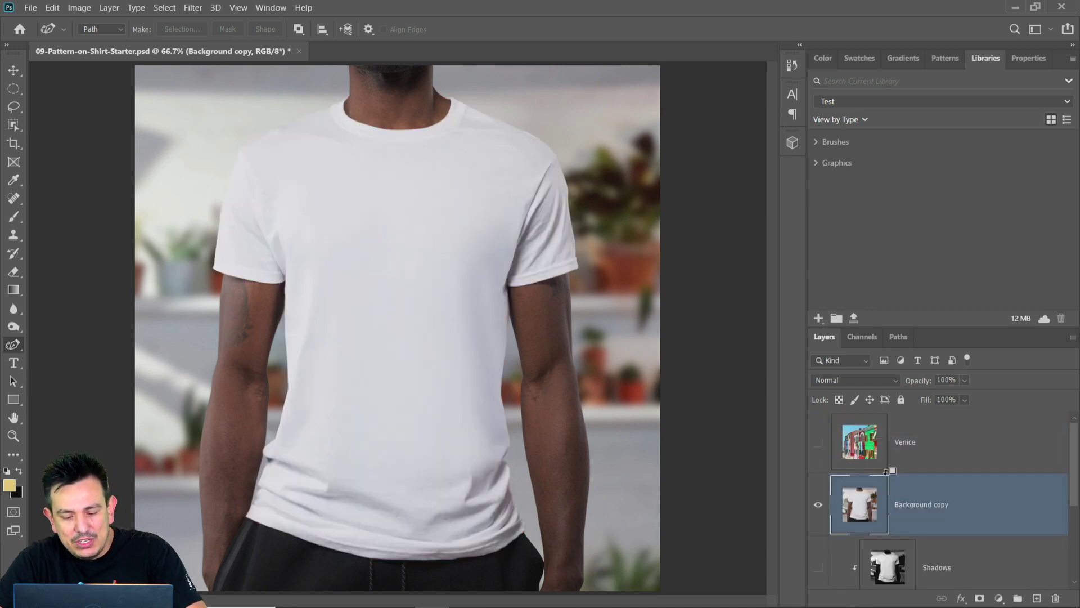
Clip the Background copy layer to the Shirt Shapes group and desaturate it
key("ctrl+alt+g")
scroll(888, 479, "down", 3)
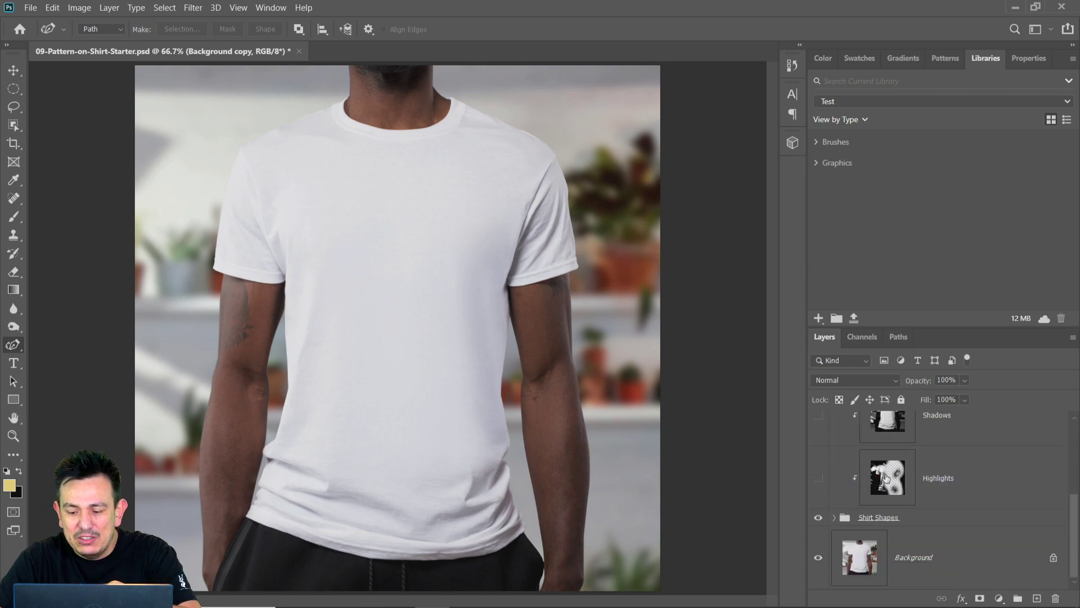
scroll(917, 490, "up", 3)
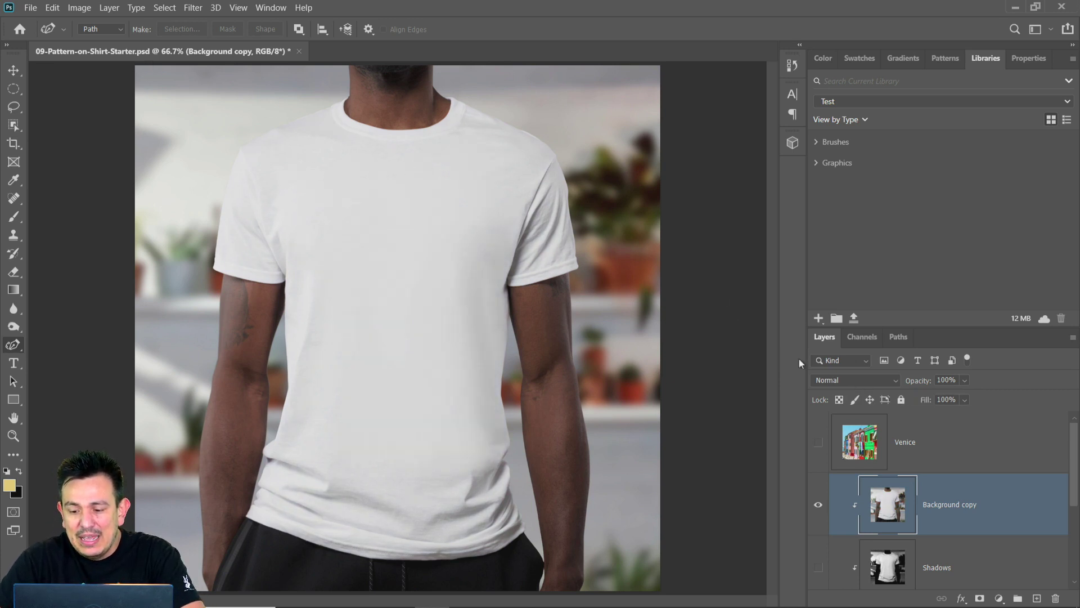
Toggle the Shirt Shapes group's visibility to check the clipped copy, and show the Highlights layer
scroll(860, 491, "down", 1)
scroll(859, 491, "down", 2)
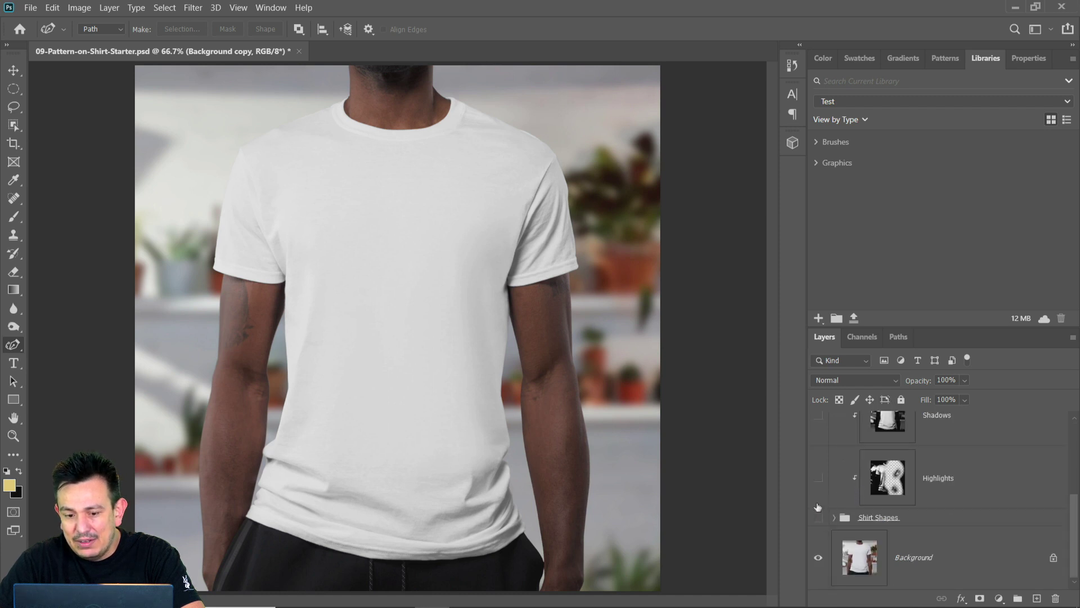
left_click(818, 478)
scroll(844, 460, "up", 3)
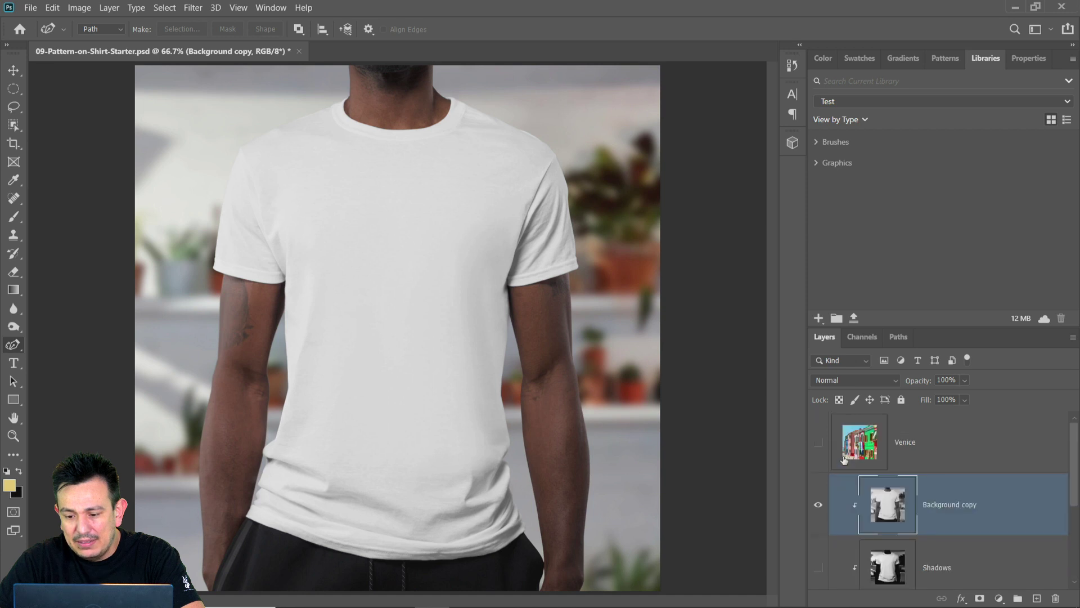
Release the Background copy's clipping mask to review the full black-and-white layer and the available image adjustments, and undo the release
left_click(874, 531, "alt")
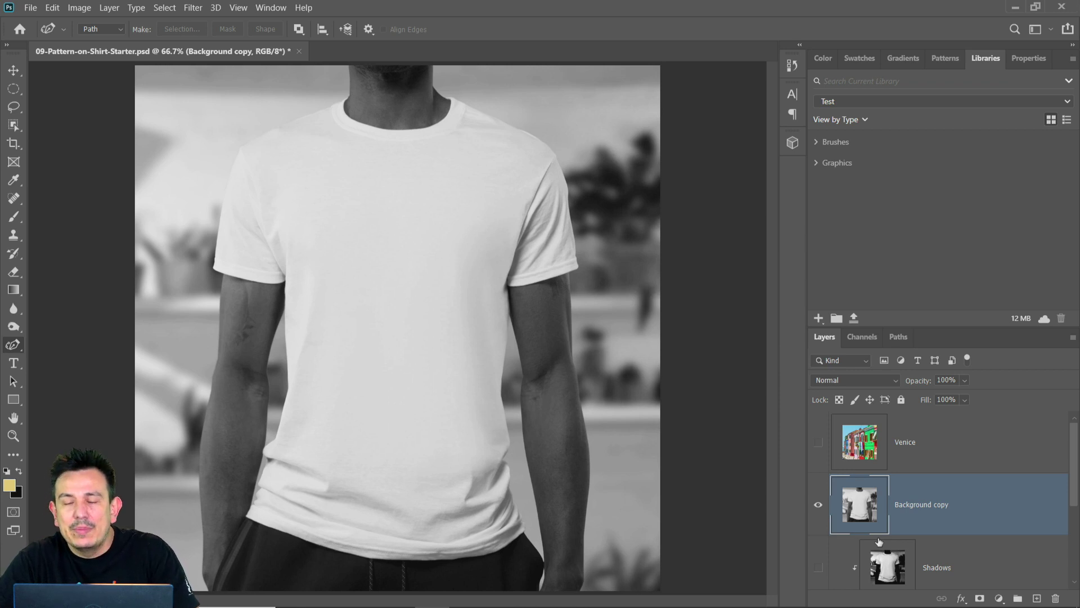
left_click(79, 8)
mouse_move(110, 41)
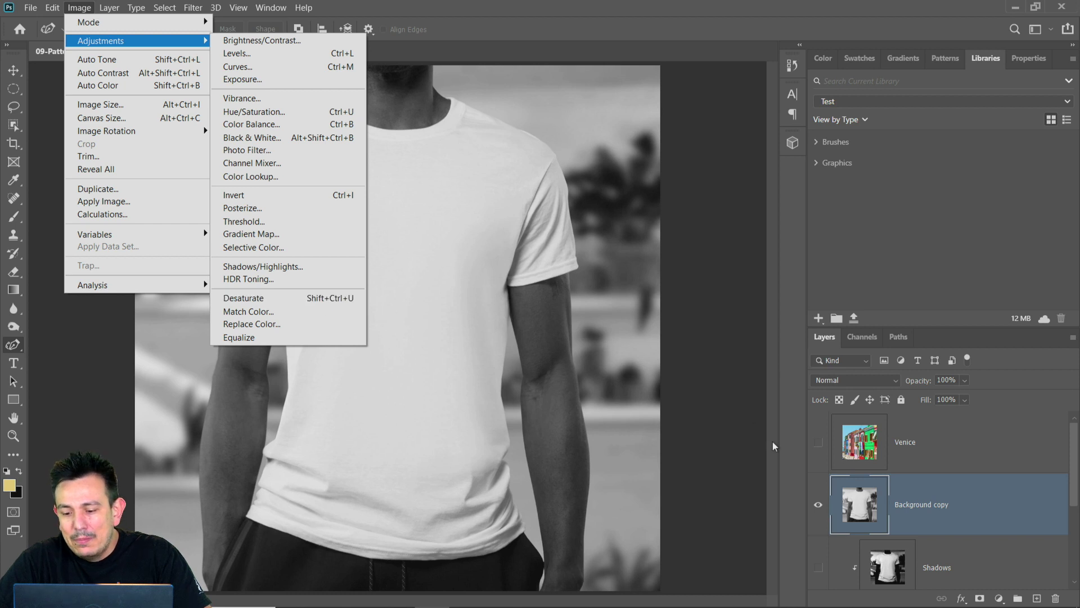
left_click(861, 500)
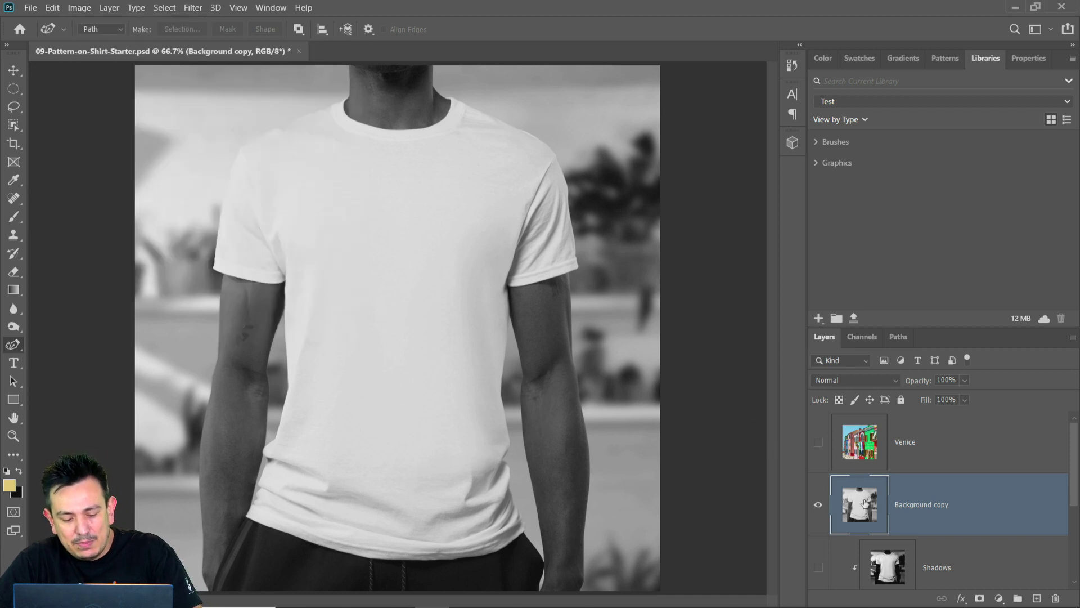
key("ctrl+z")
key("ctrl+z")
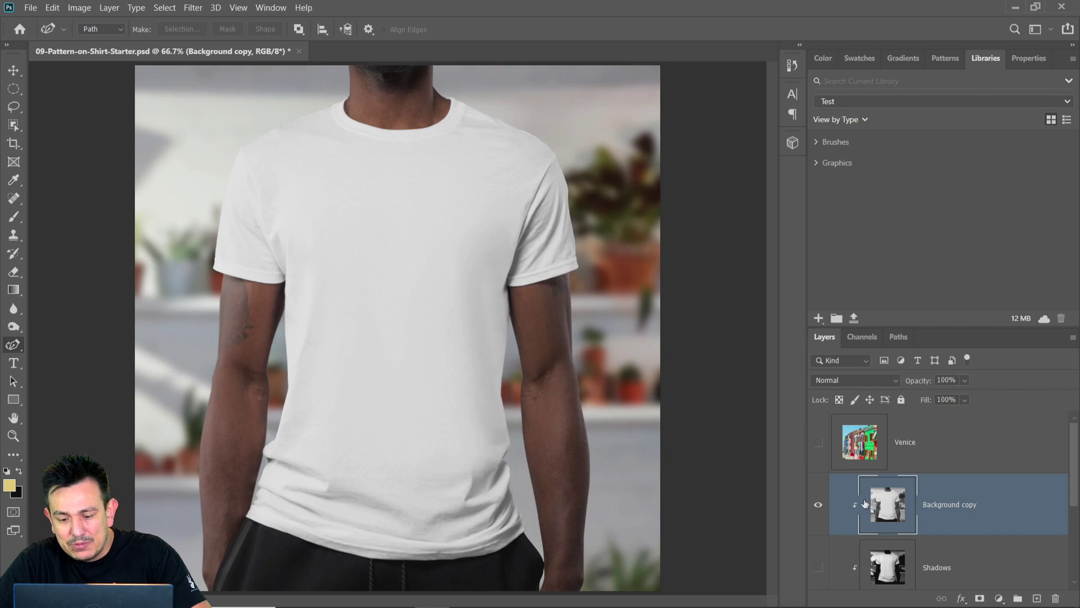
Collapse the Shirt Shapes group in the layer stack
left_click(833, 519)
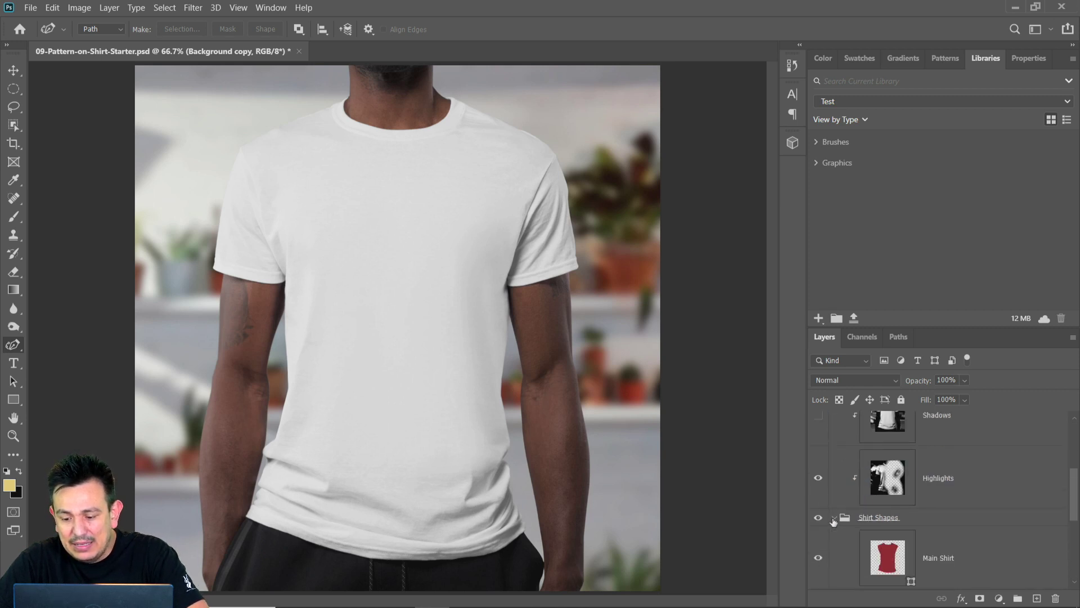
scroll(834, 520, "down", 2)
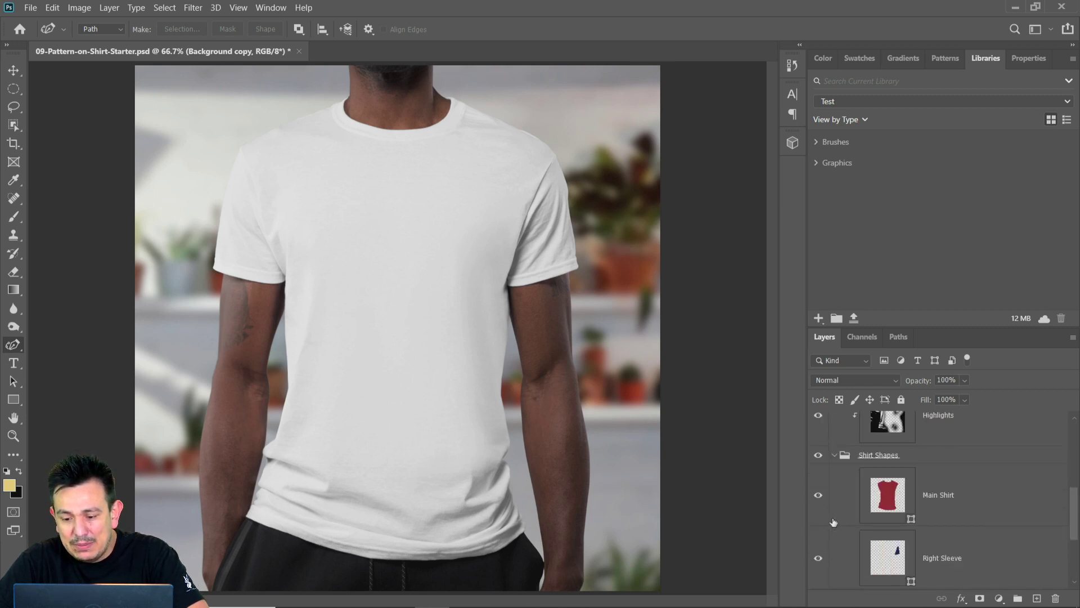
left_click(835, 454)
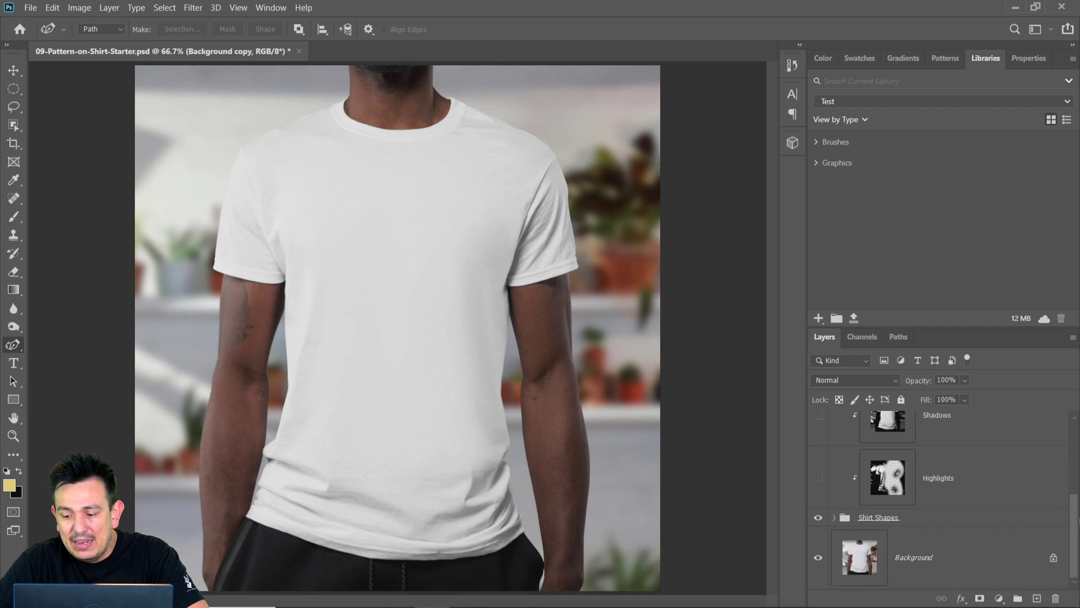
left_click_drag(1076, 517, 1078, 450)
Set the Background copy layer's blend mode to Multiply and toggle the layer's visibility to compare the shading
left_click(842, 380)
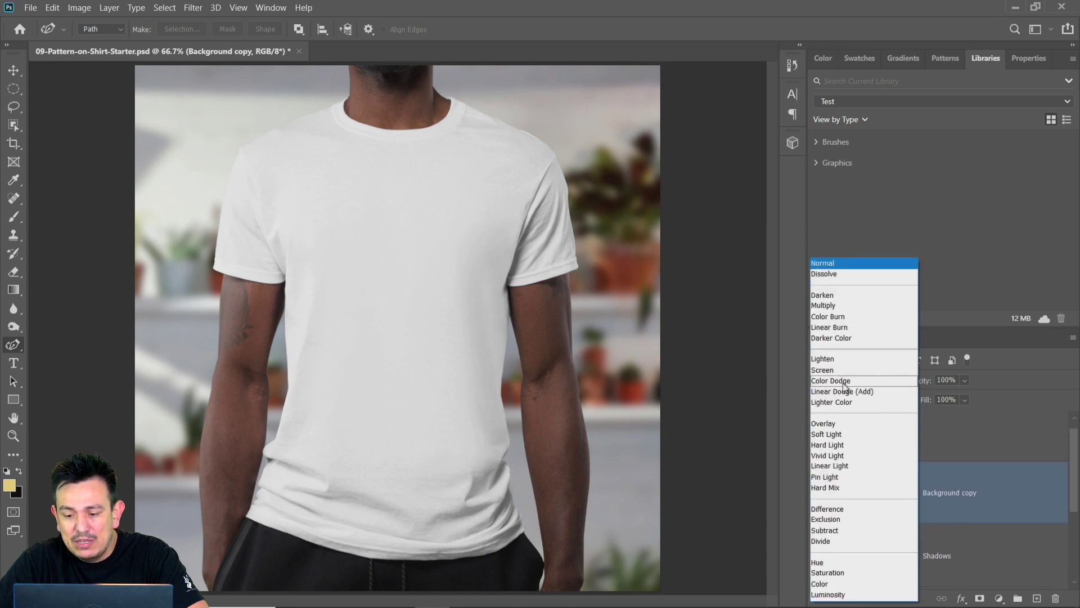
left_click(829, 303)
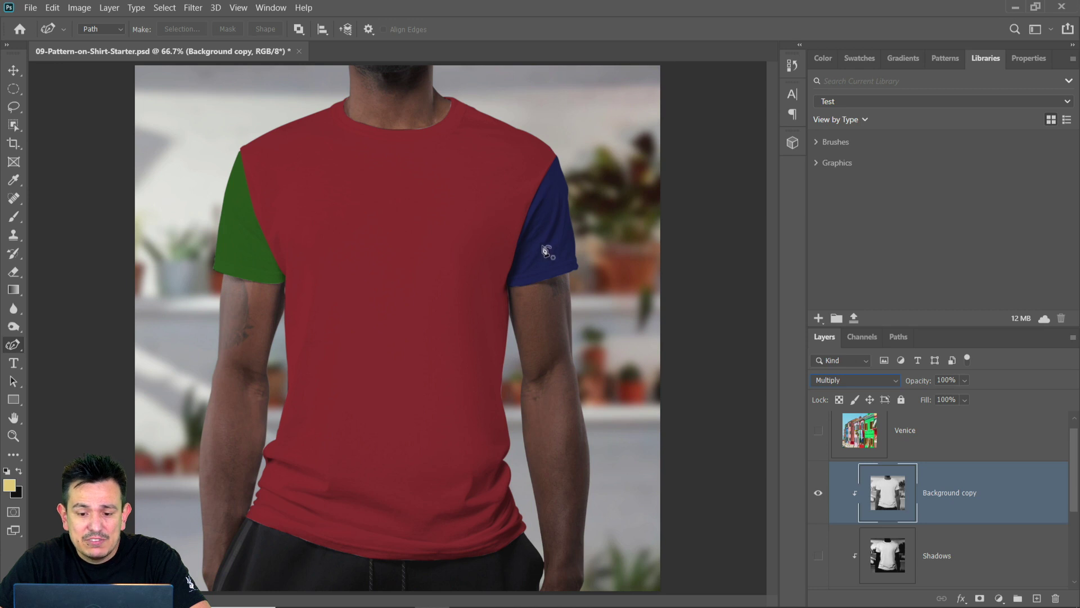
left_click(818, 502)
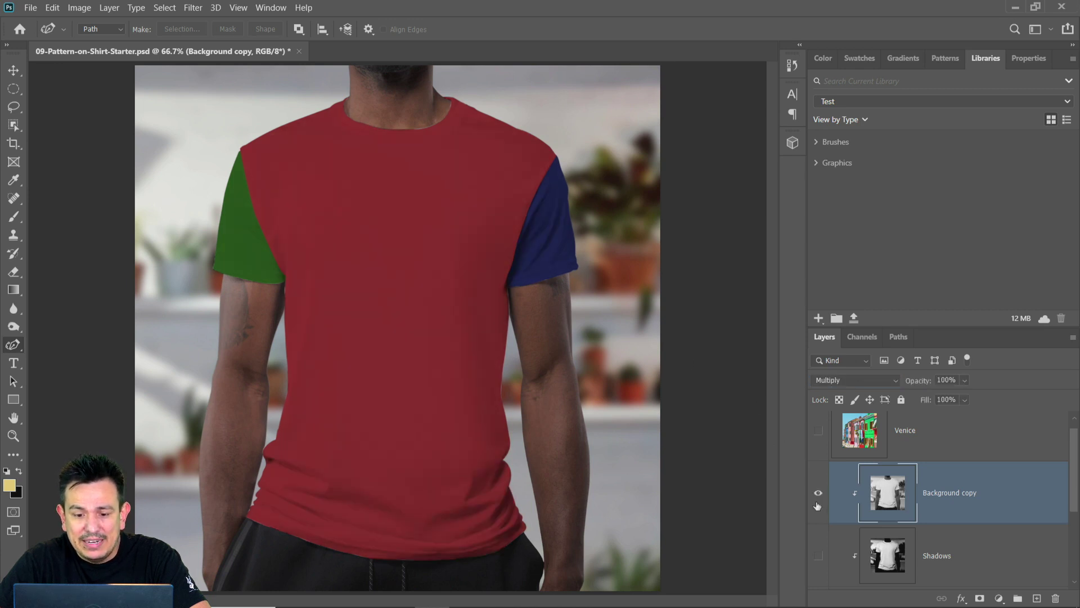
left_click(817, 501)
left_click(817, 501)
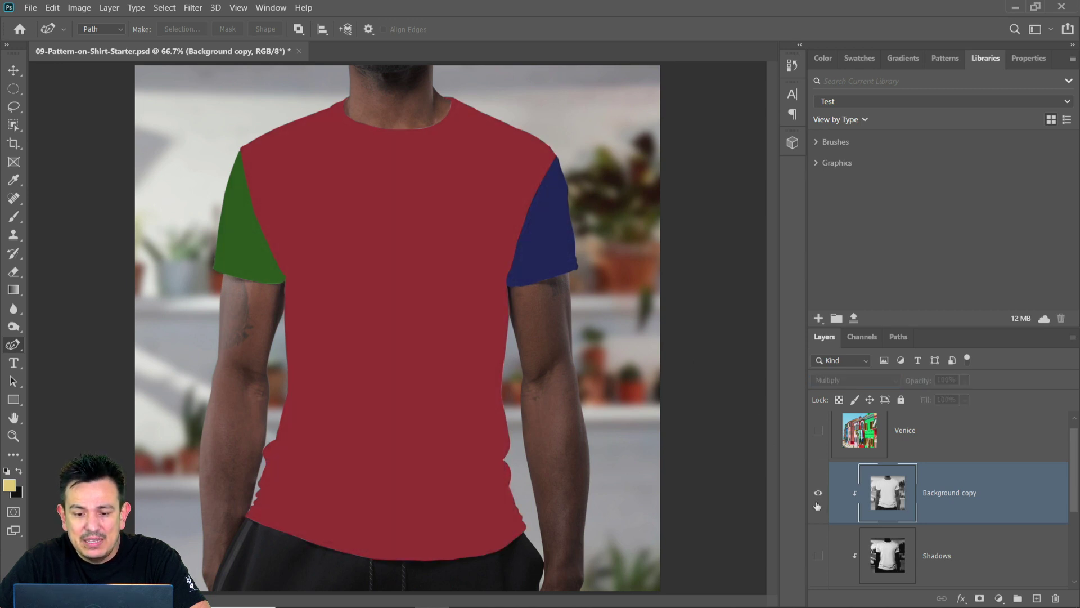
Try a Levels adjustment on the Background copy with input shadows 24 and midtones 0.60, and cancel it
left_click(80, 8)
mouse_move(110, 42)
left_click(234, 52)
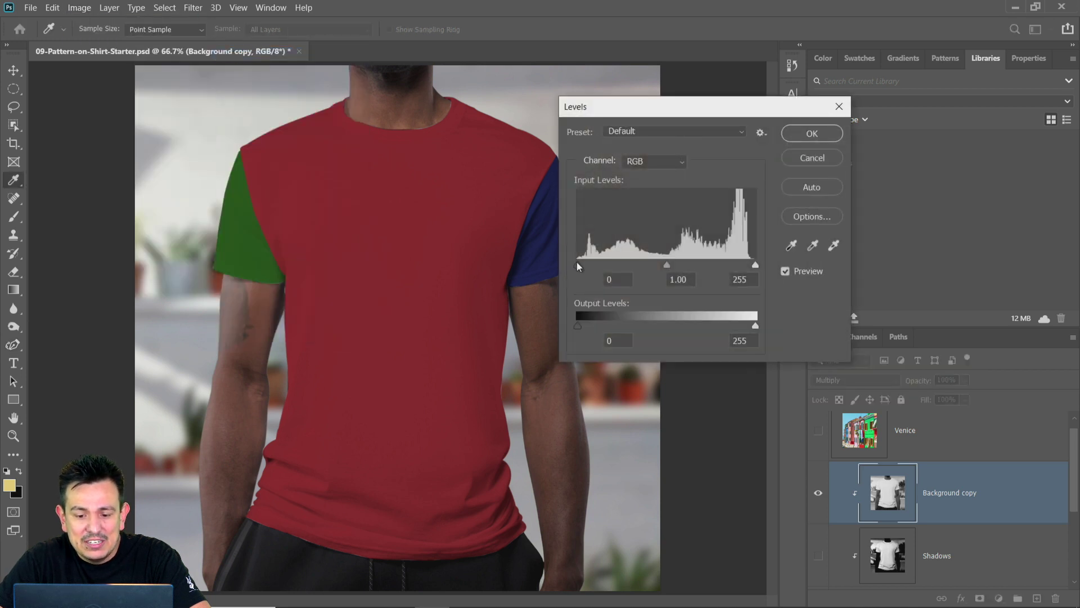
left_click_drag(579, 267, 595, 267)
left_click_drag(677, 268, 703, 277)
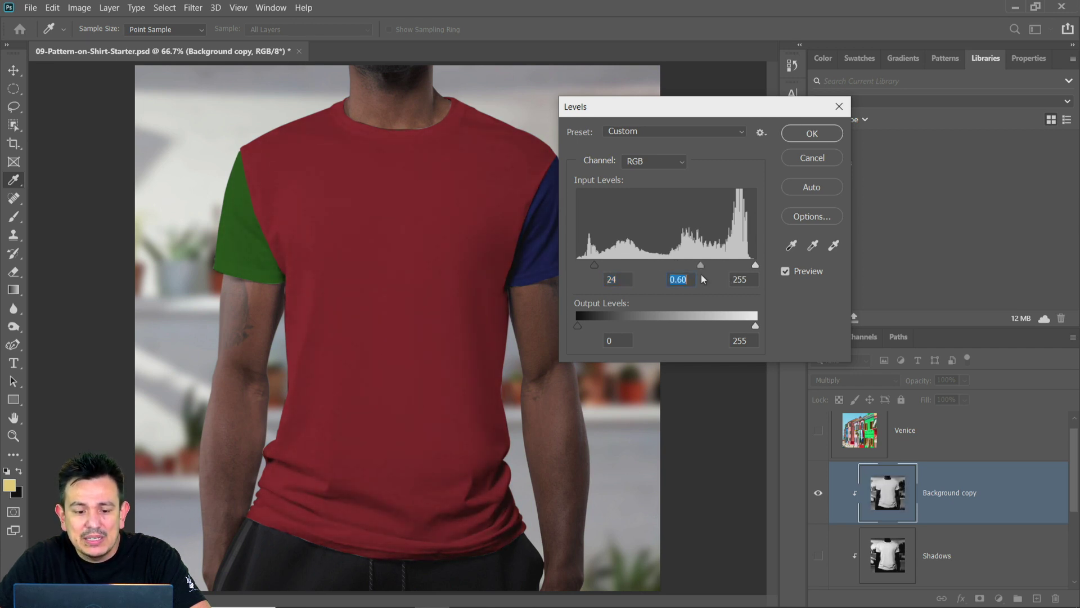
left_click(819, 160)
key("p")
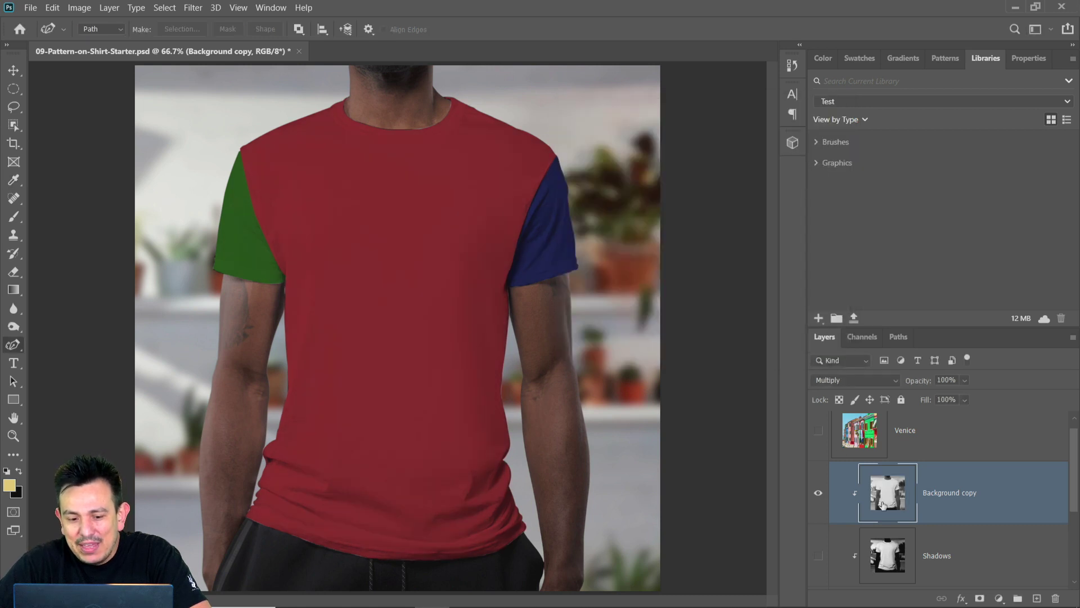
Set the Background copy's blend mode to Color Dodge and apply Levels with input values 218, 0.26 and 250
left_click(873, 382)
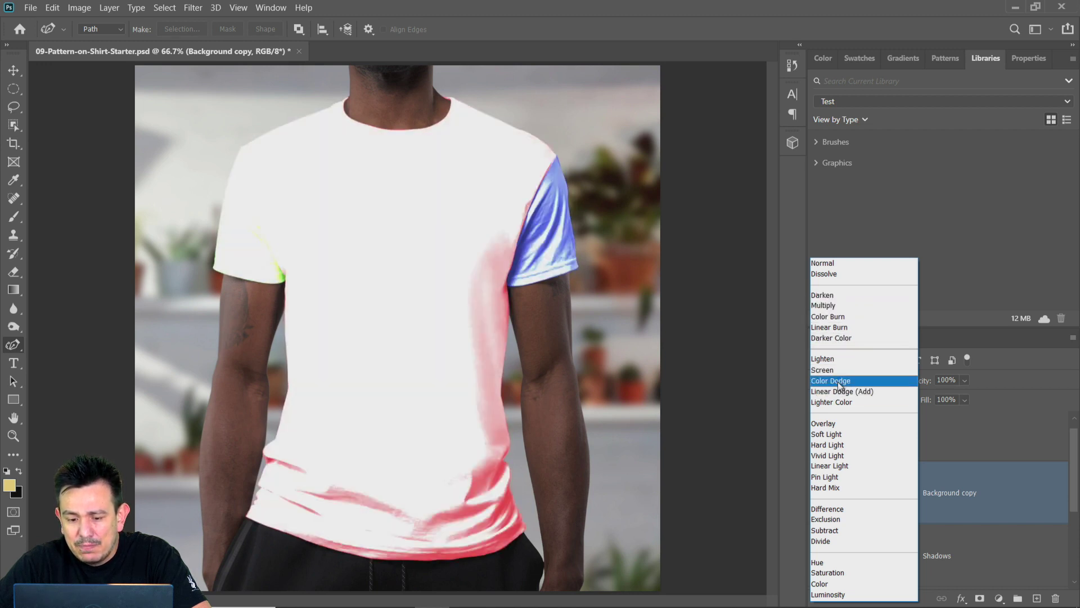
left_click(839, 382)
left_click(79, 8)
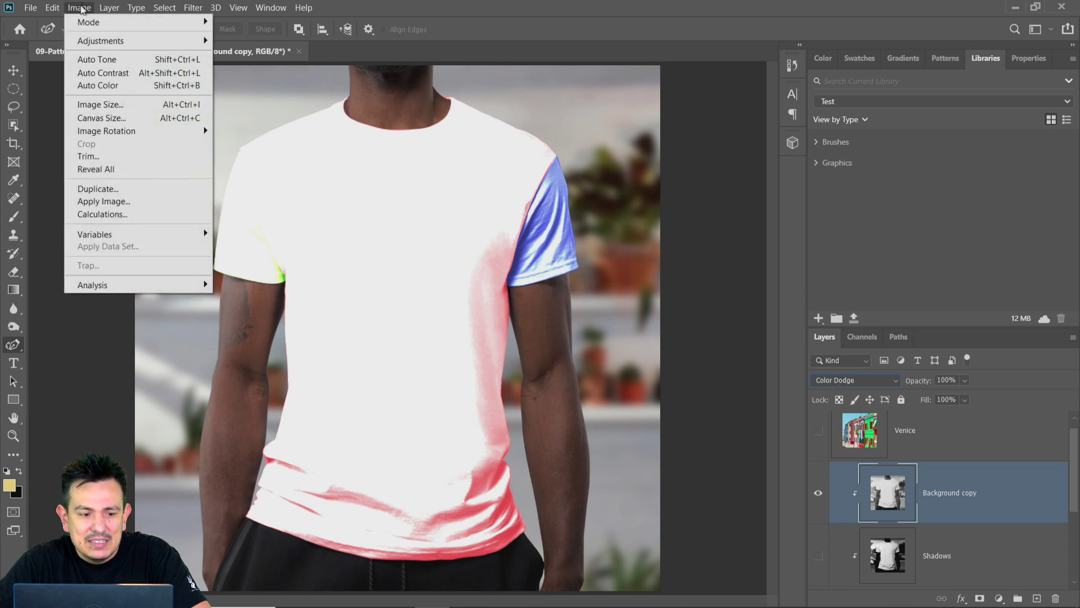
mouse_move(186, 45)
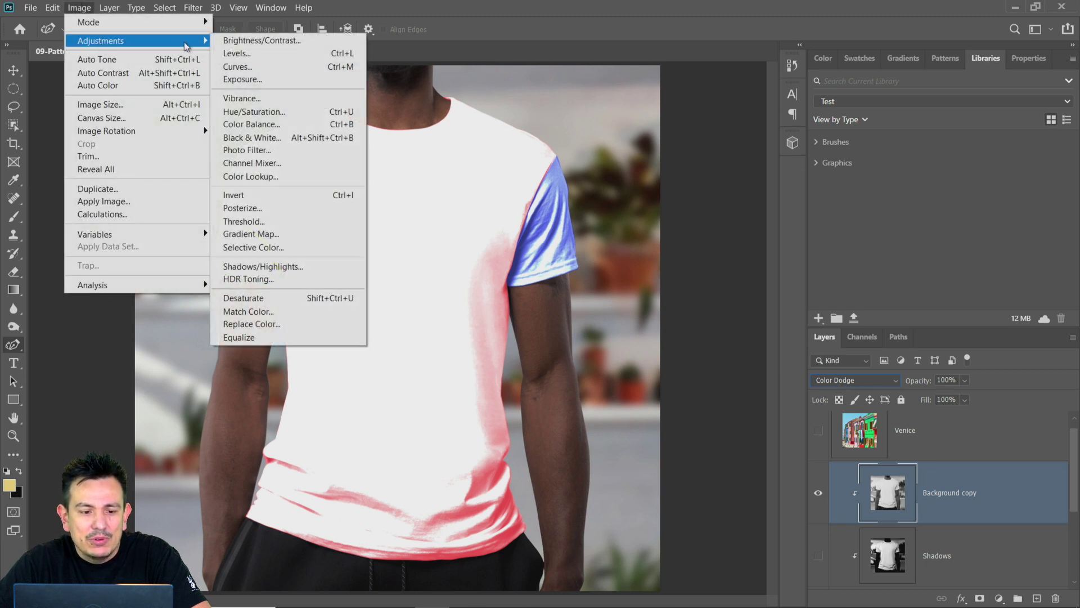
left_click(235, 54)
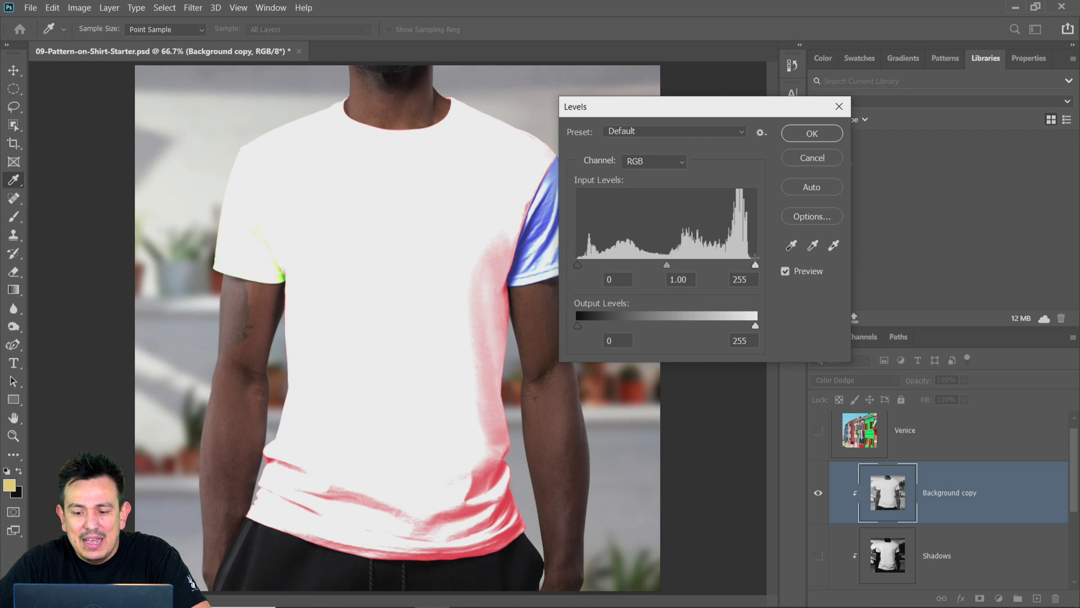
left_click_drag(755, 264, 751, 263)
left_click_drag(575, 264, 748, 268)
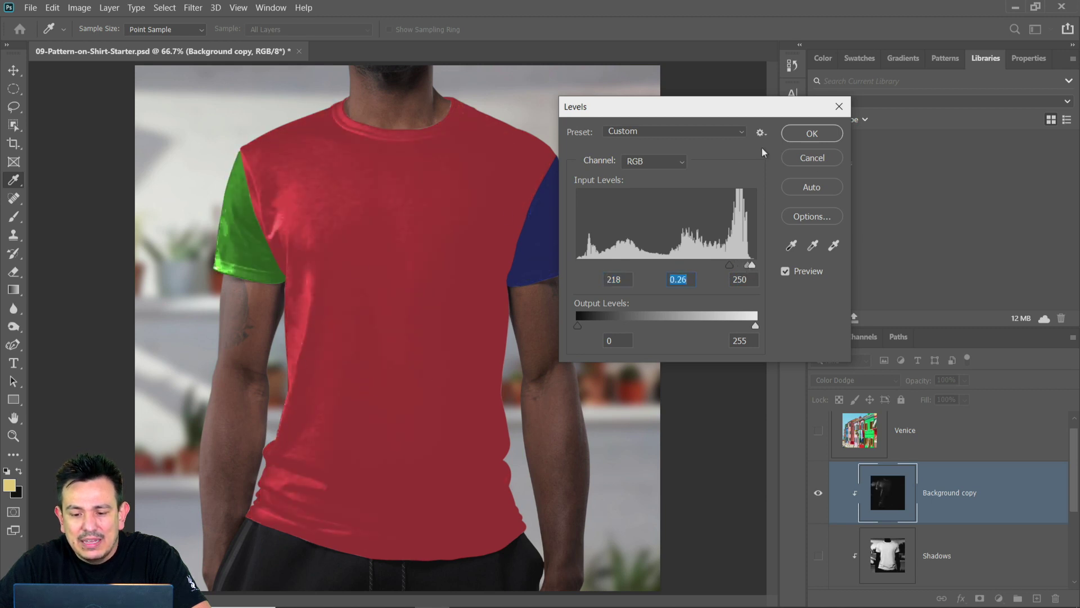
left_click(811, 134)
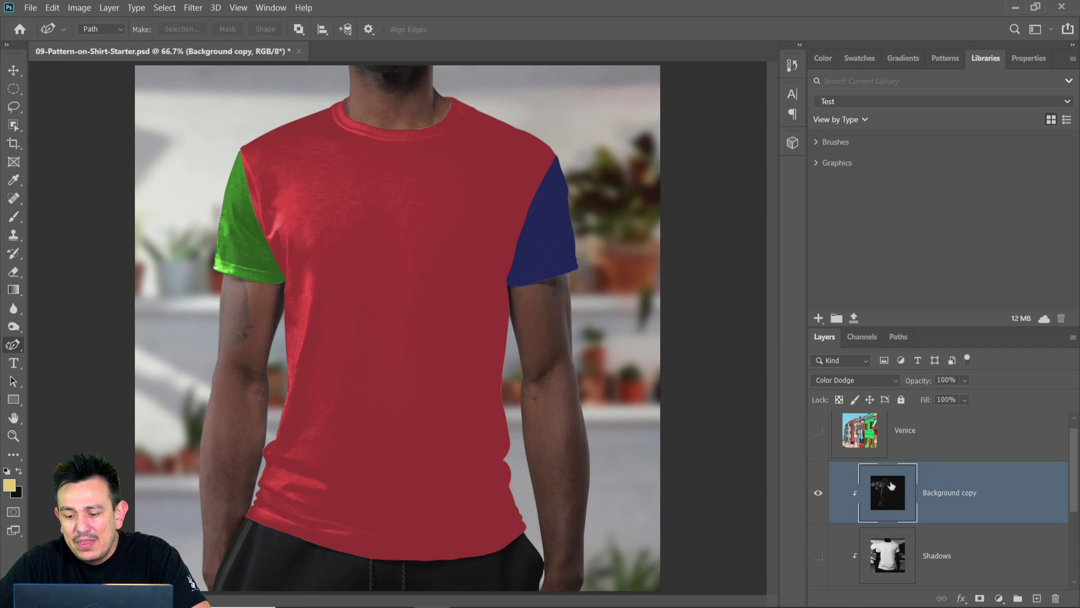
Delete the Background copy layer and show the prepared Shadows and Highlights layers
key("Delete")
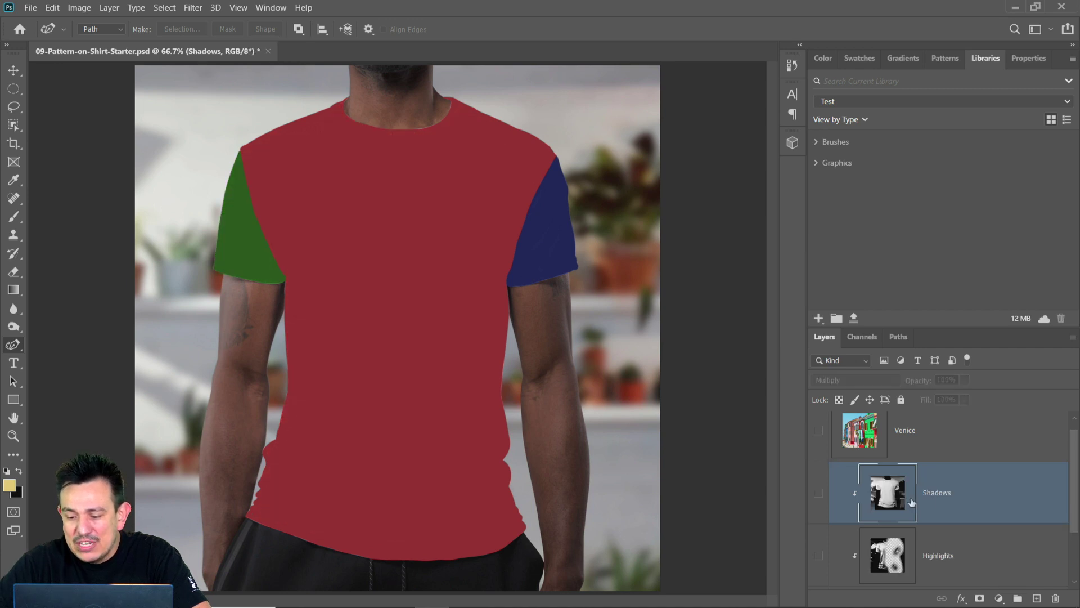
left_click(819, 493)
left_click(819, 556)
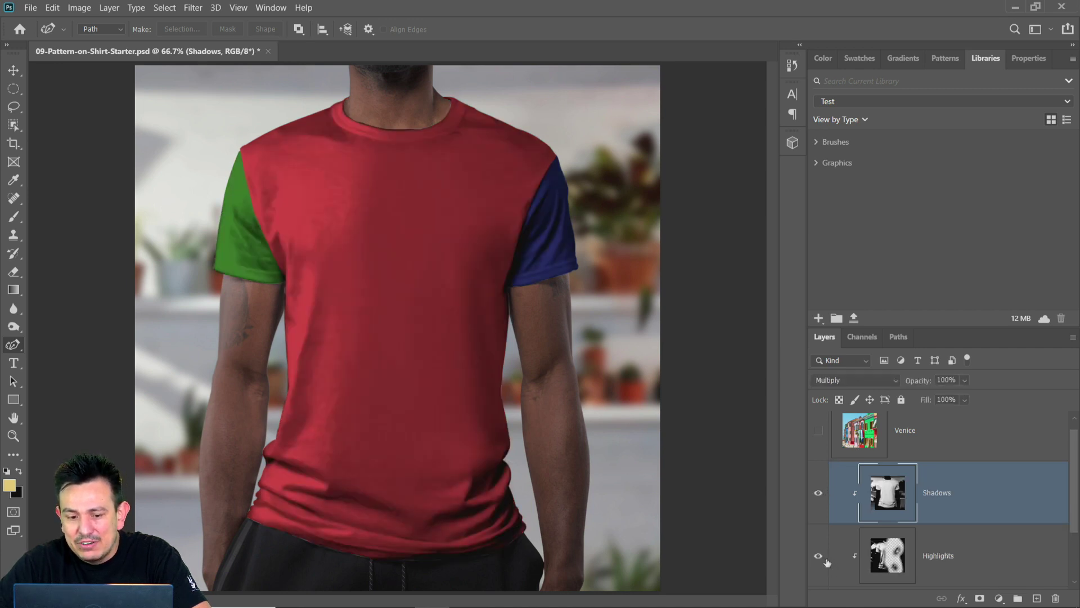
scroll(901, 494, "down", 2)
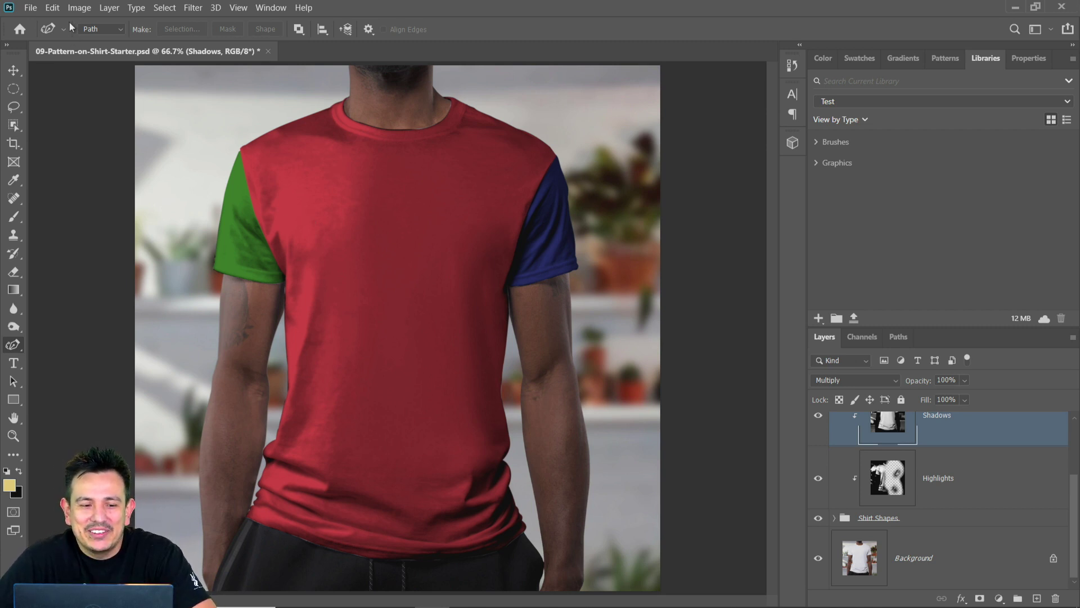
left_click(76, 9)
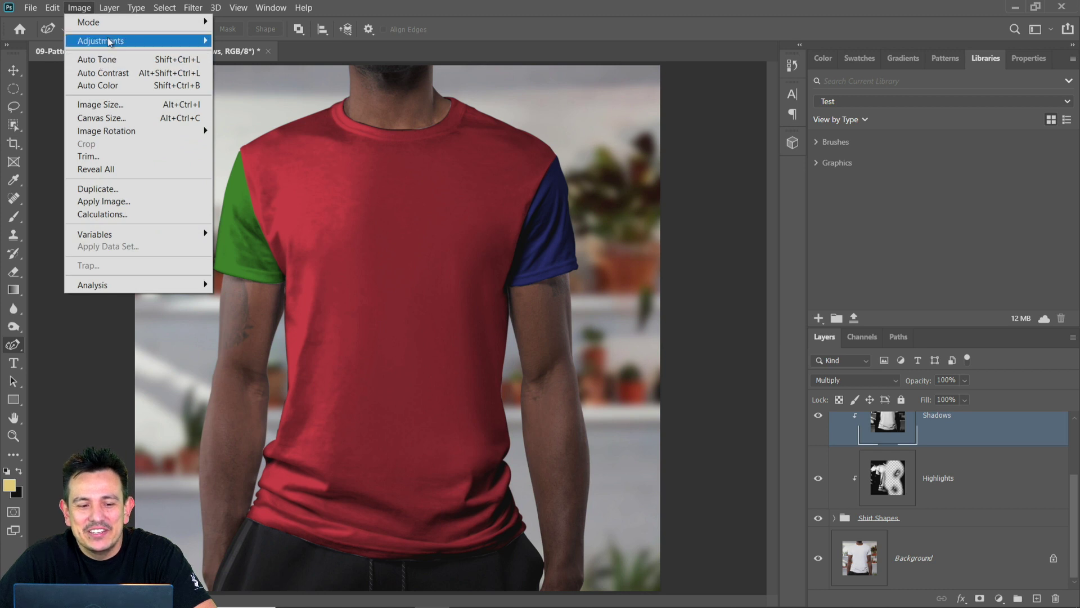
mouse_move(183, 45)
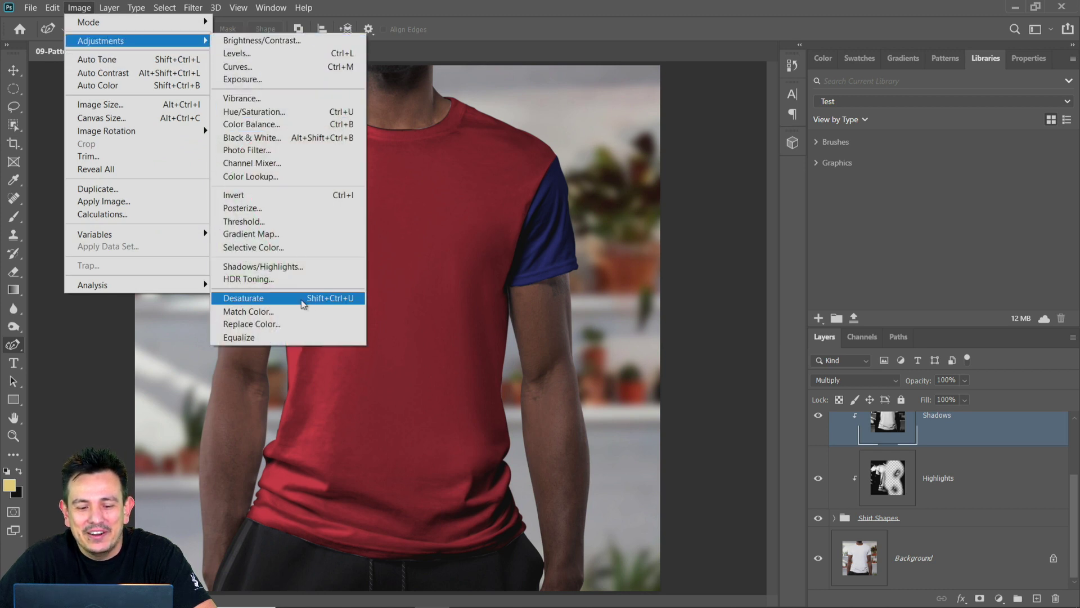
left_click(487, 322)
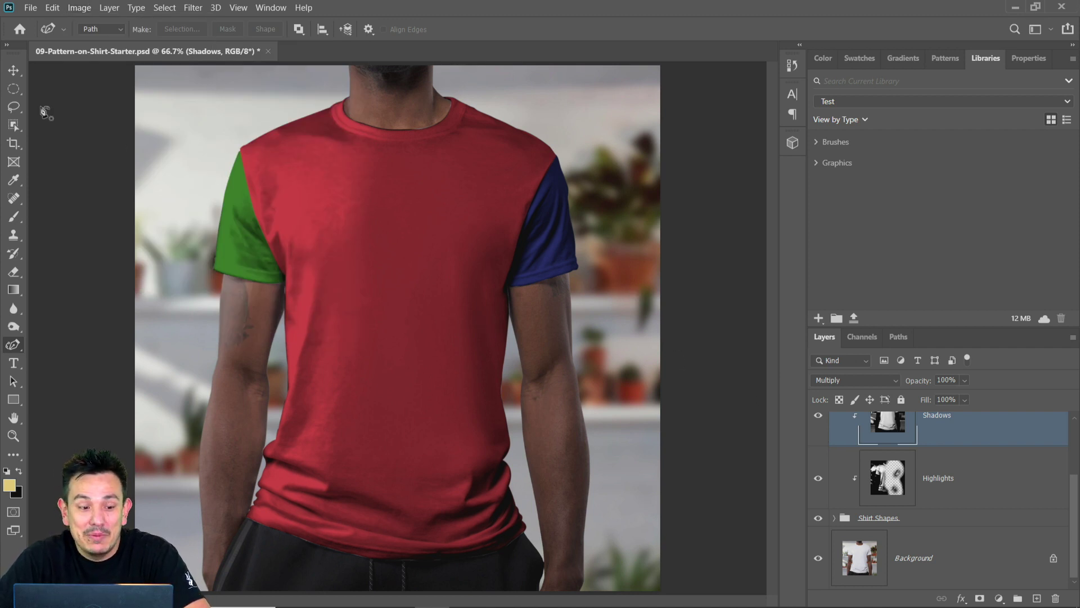
left_click(14, 72)
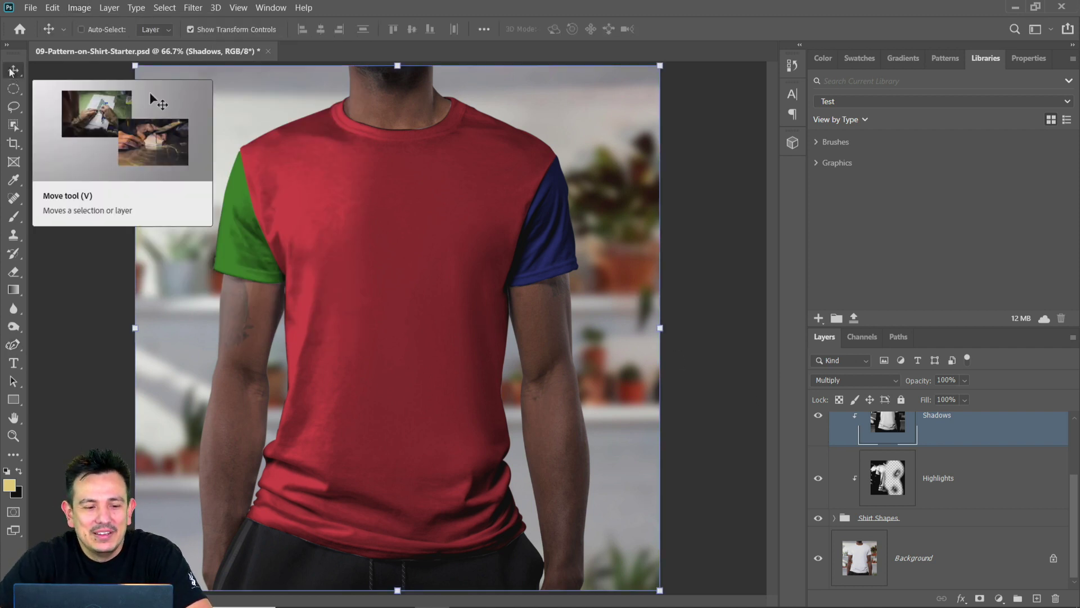
left_click(11, 90)
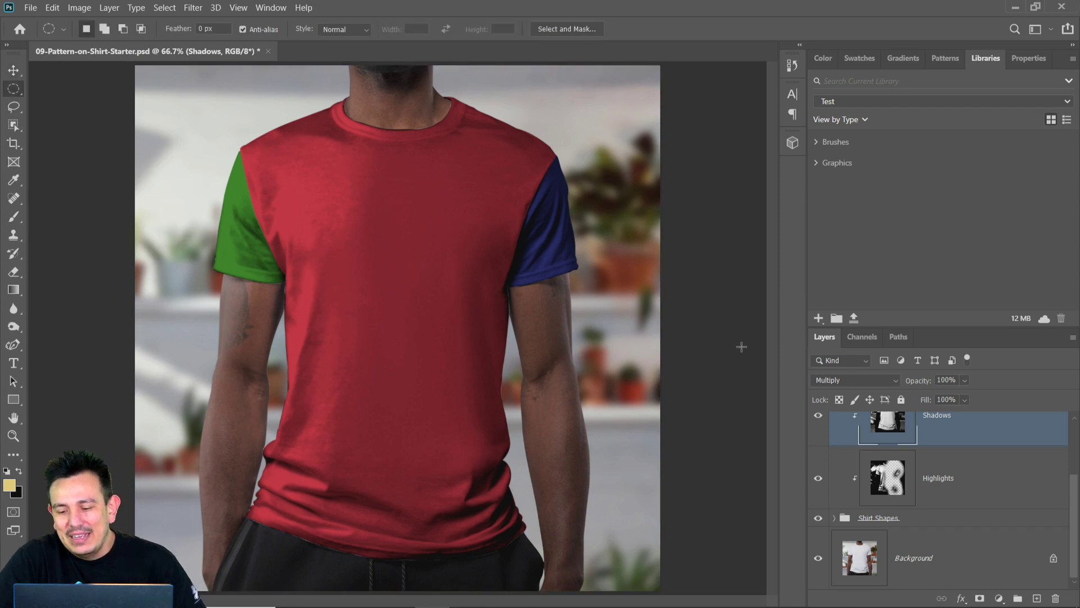
Select the Venice layer and make it visible
scroll(980, 521, "up", 2)
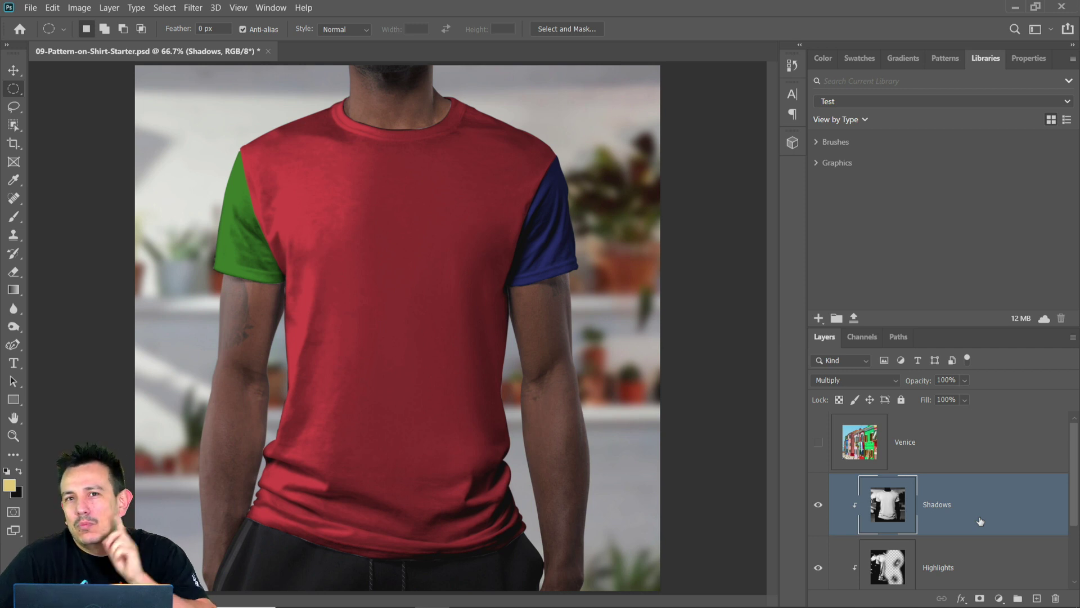
left_click(945, 458)
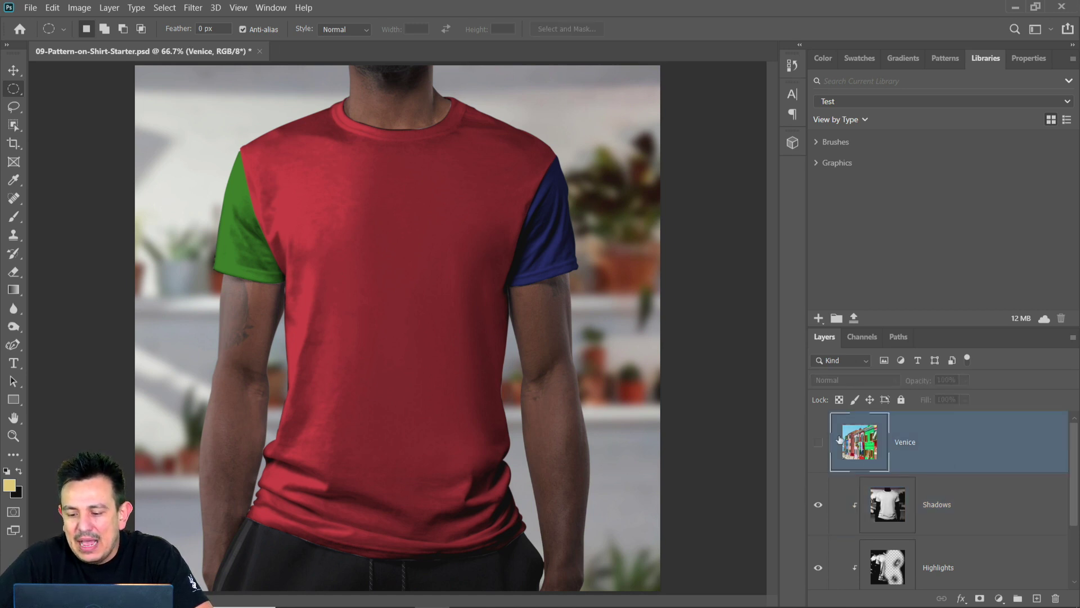
left_click(818, 443)
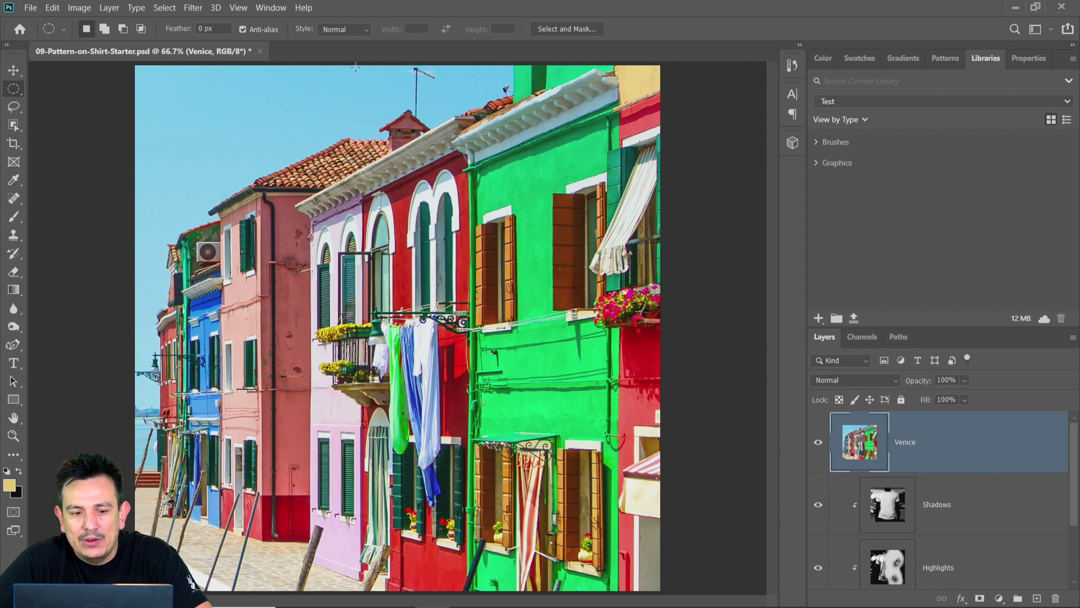
Start Create From Image in the Test library, using the visible Venice photo as the source
left_click(271, 8)
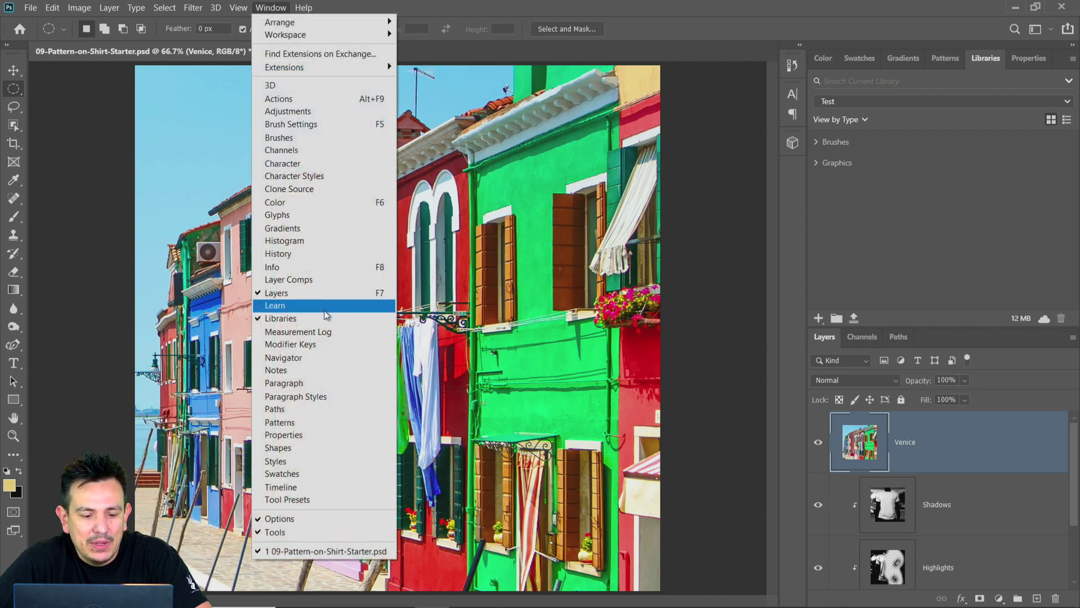
left_click(873, 265)
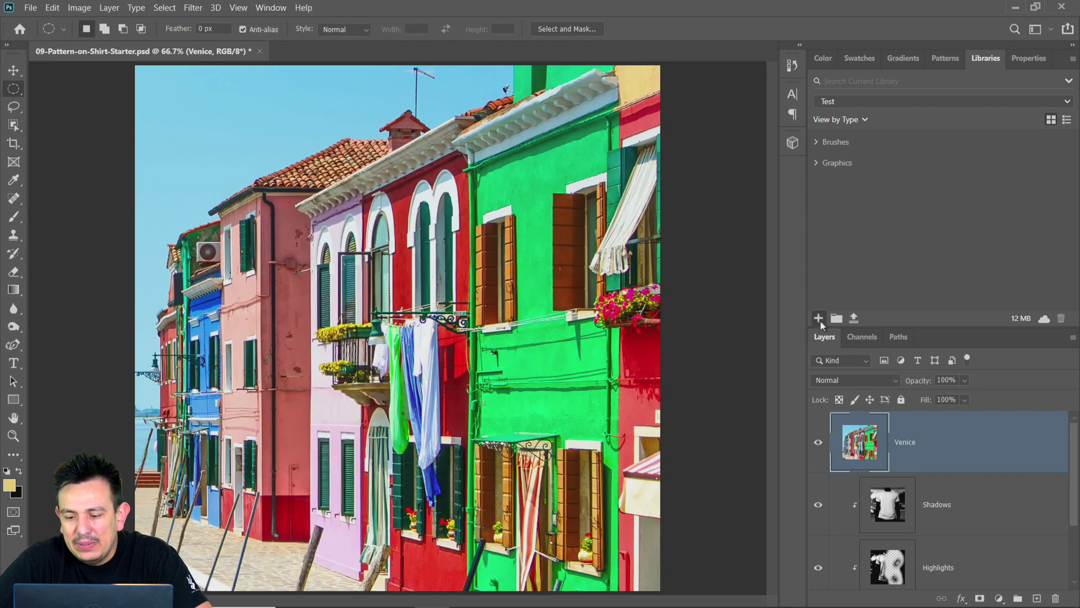
left_click(923, 257)
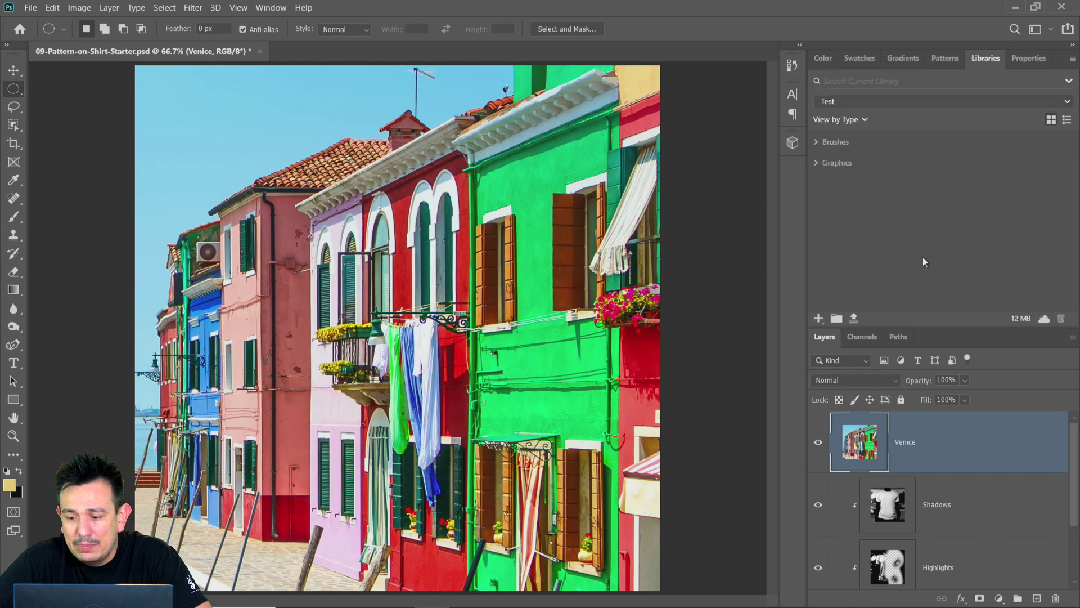
left_click(817, 318)
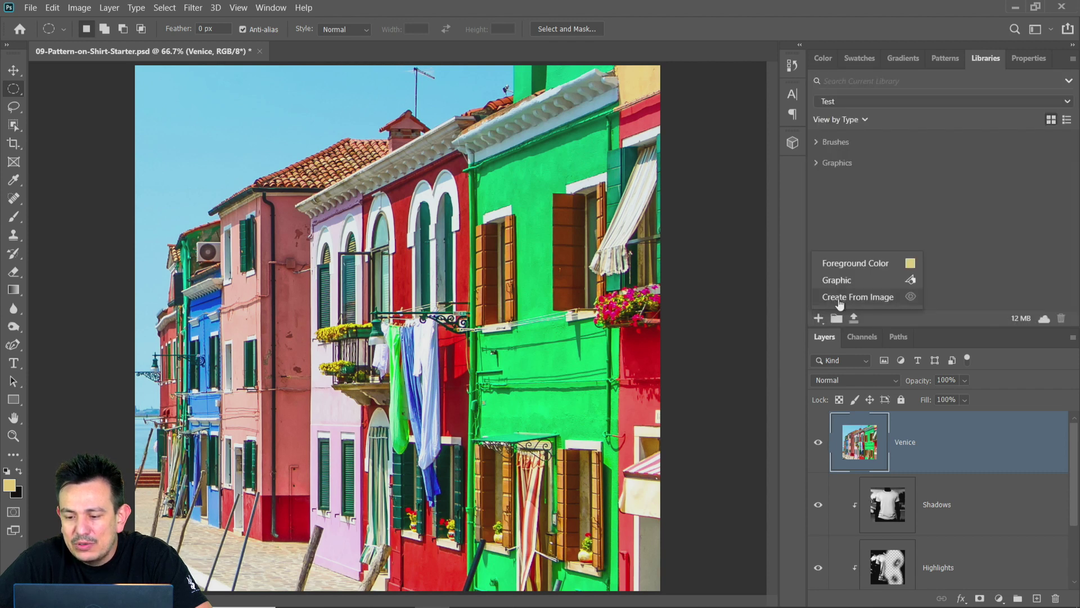
left_click(882, 299)
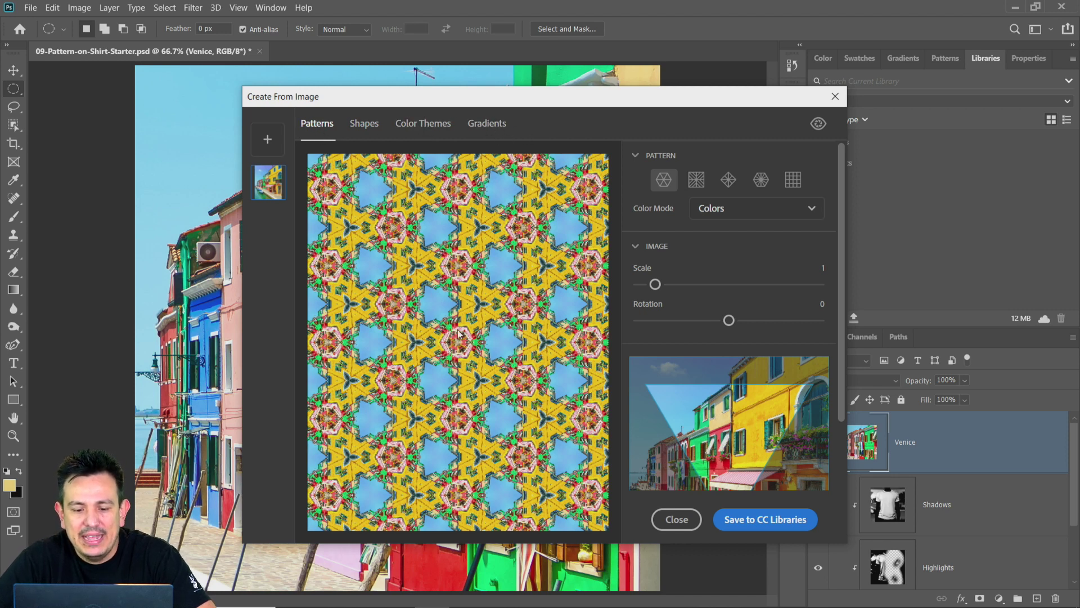
Preview each of the five pattern layouts for the Venice image and return to the first, hexagonal one
left_click(696, 181)
left_click(729, 181)
left_click(761, 181)
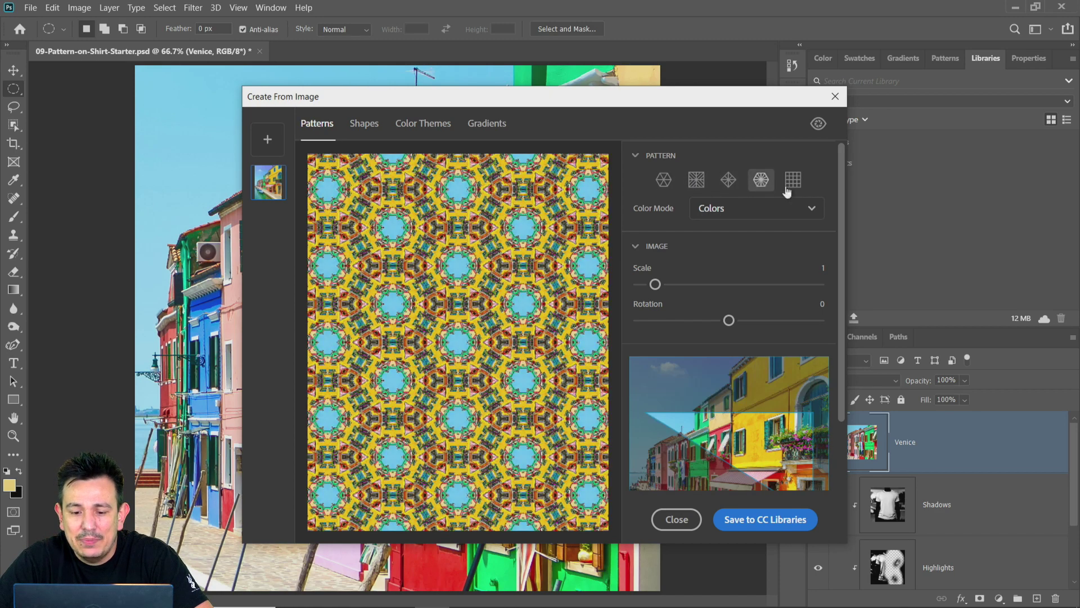
left_click(790, 183)
left_click(762, 183)
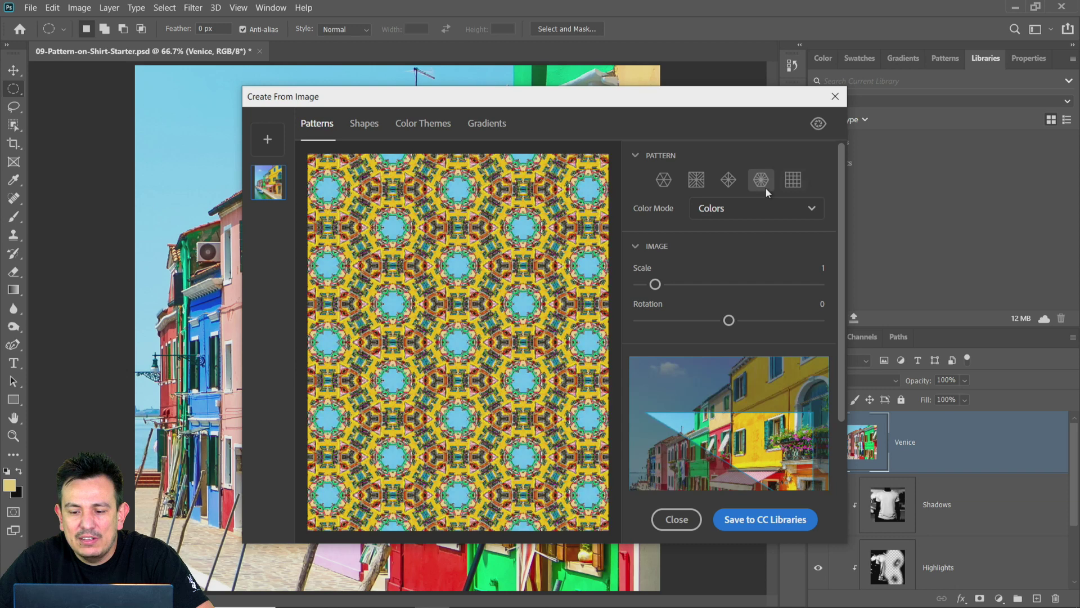
left_click(733, 182)
left_click(697, 180)
left_click(661, 180)
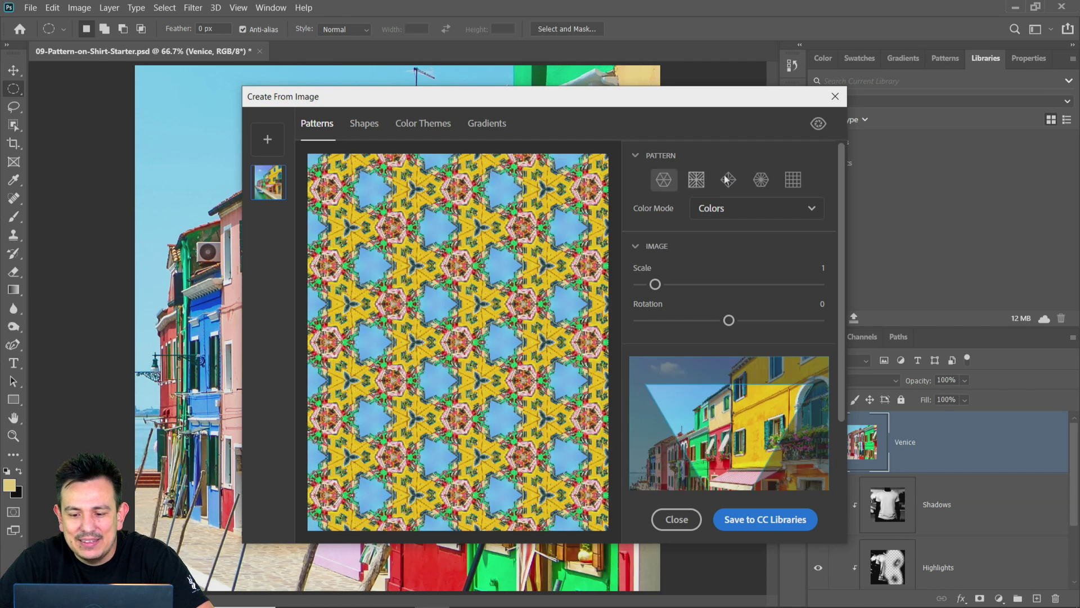
Choose the fourth pattern layout for the Venice image and preview the Grayscale color mode before returning to Colors
left_click(760, 180)
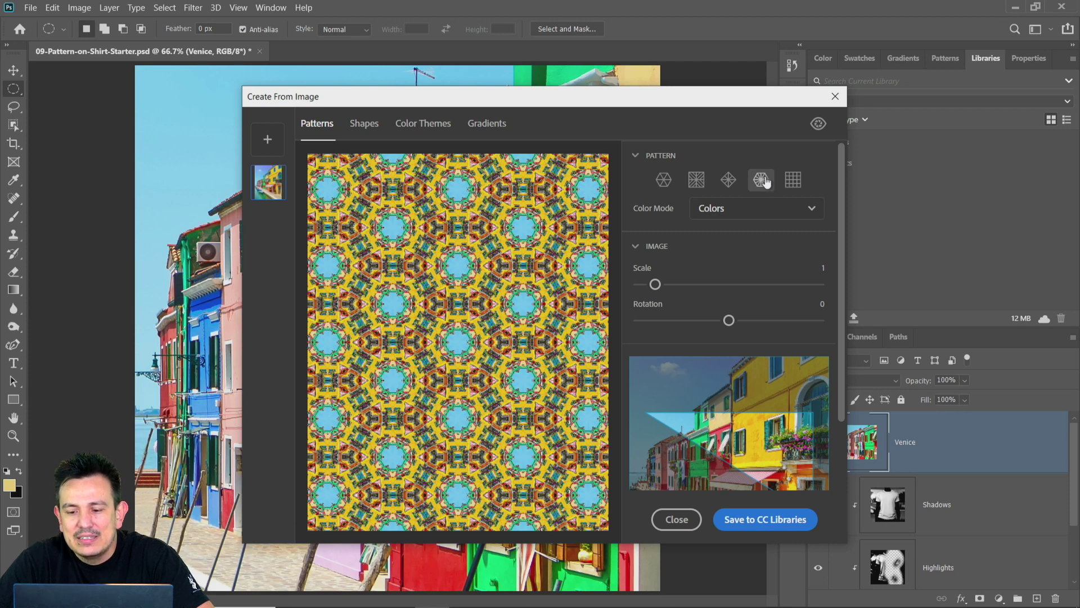
left_click(740, 218)
left_click(726, 260)
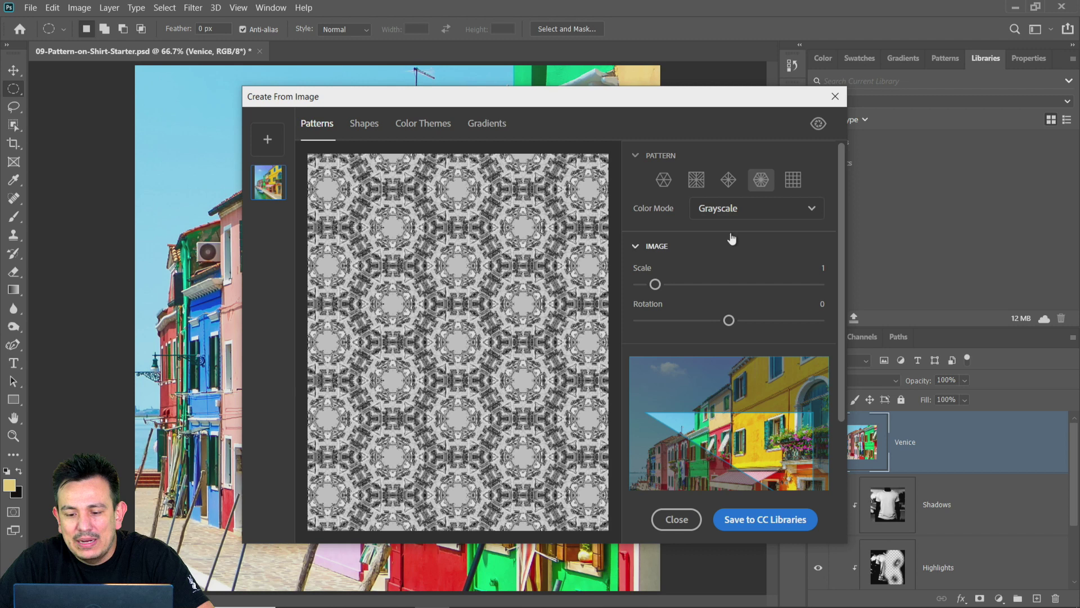
left_click(715, 208)
left_click(719, 240)
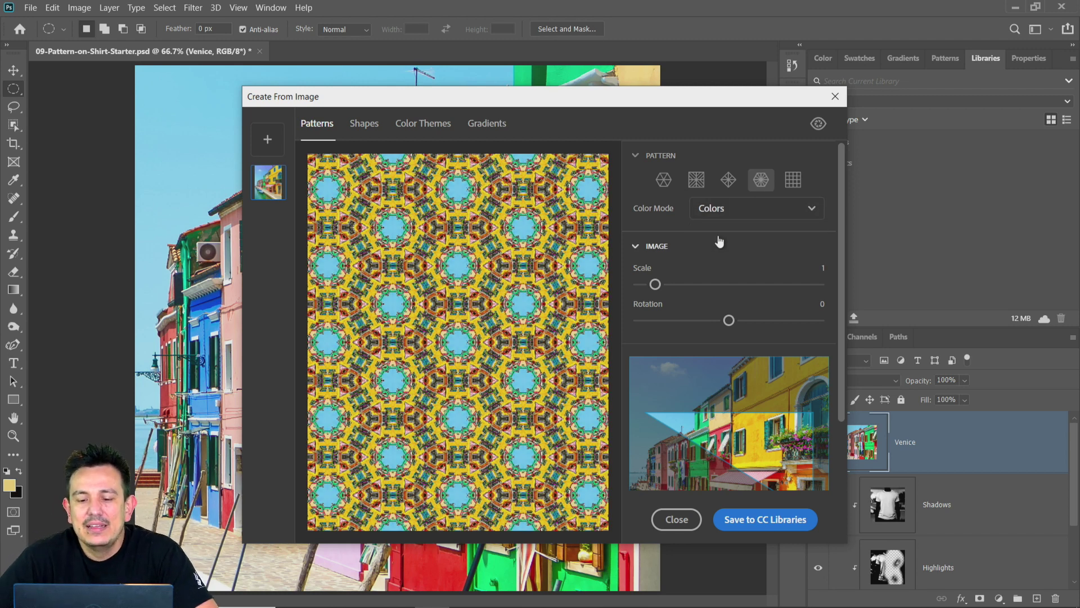
Set the pattern's image scale to 0.9 and rotation to -111, and save the pattern to the Test library
left_click_drag(653, 285, 680, 285)
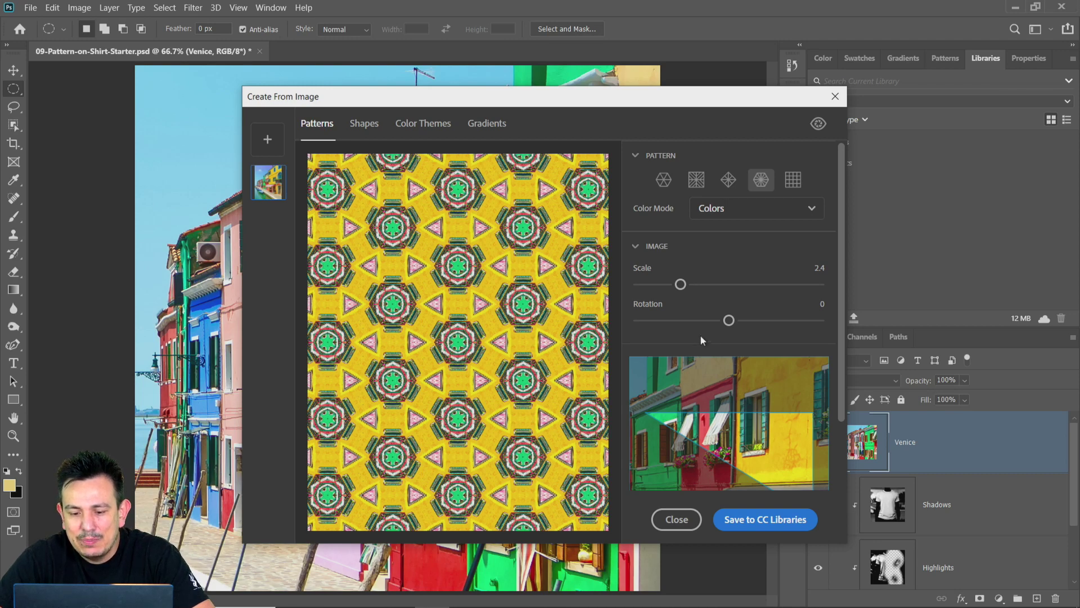
left_click_drag(728, 320, 672, 340)
left_click_drag(680, 284, 650, 287)
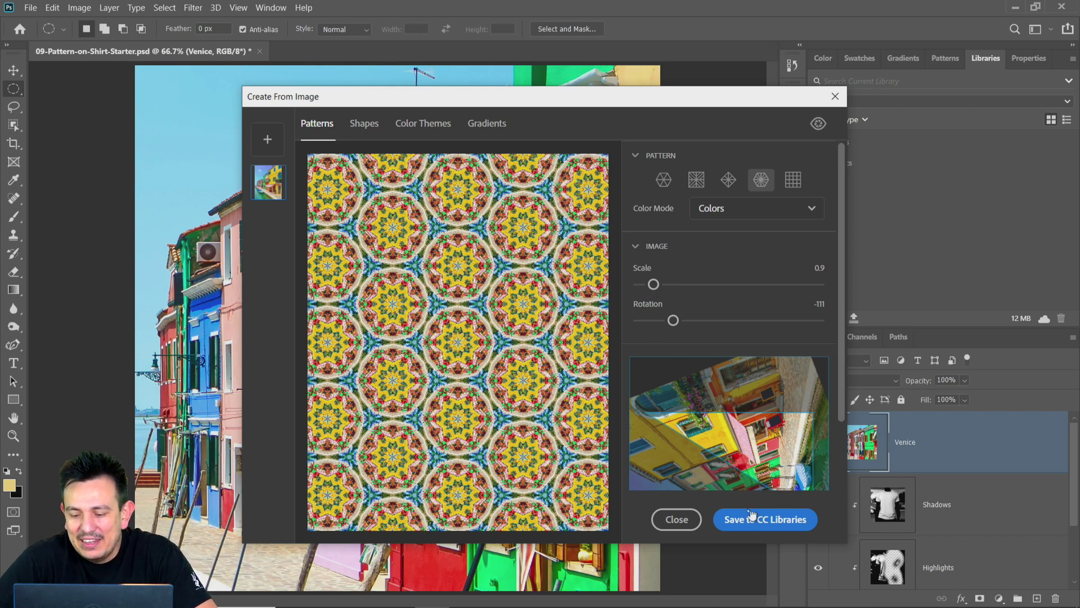
left_click(786, 525)
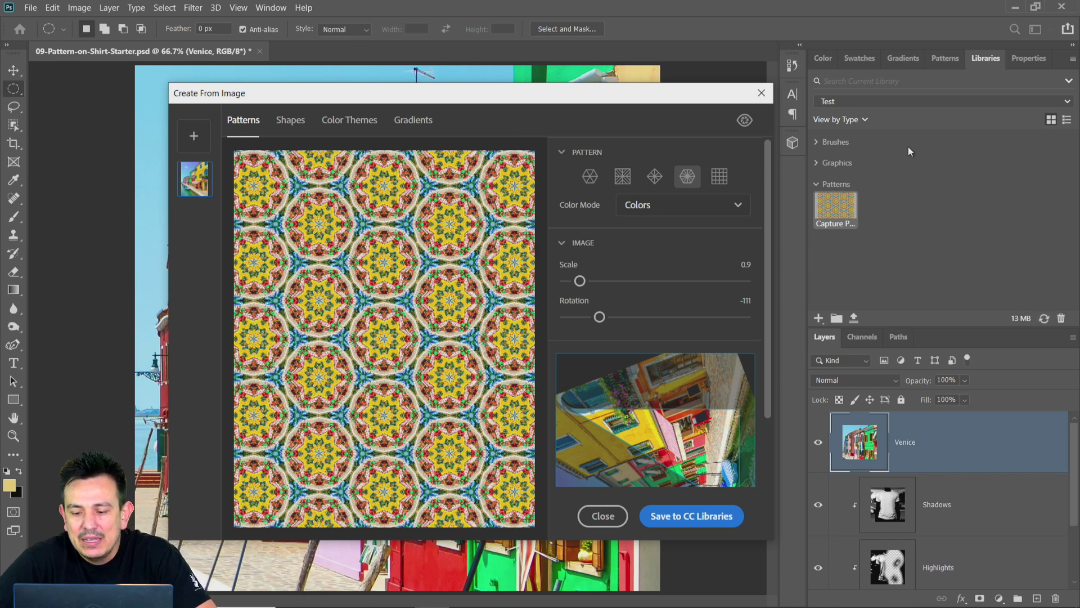
left_click(761, 95)
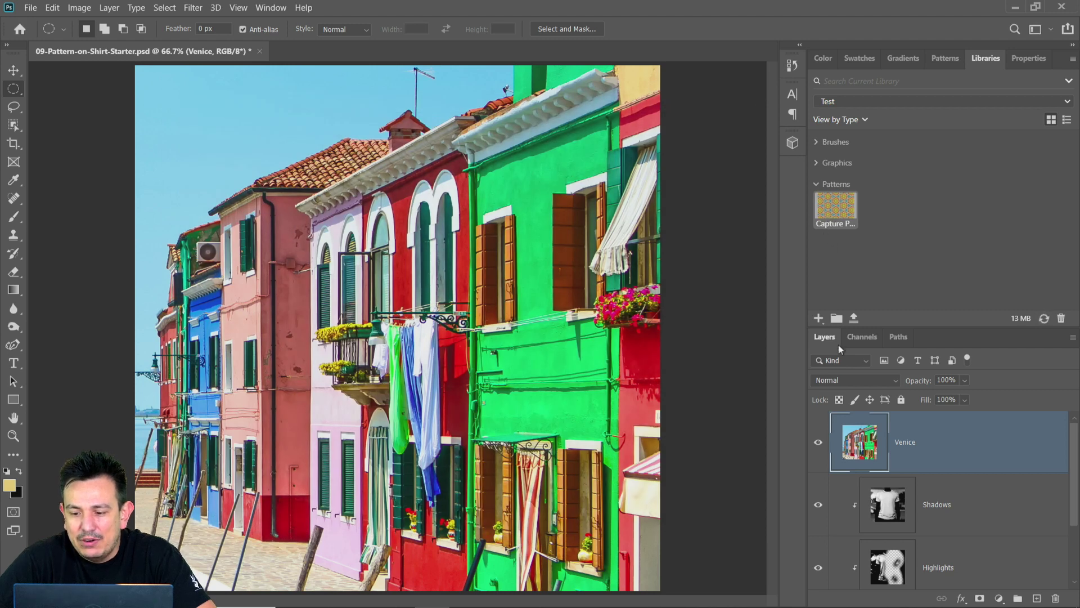
Hide the Venice layer and add the captured library pattern as a fill layer above Main Shirt in the Shirt Shapes group
left_click(818, 447)
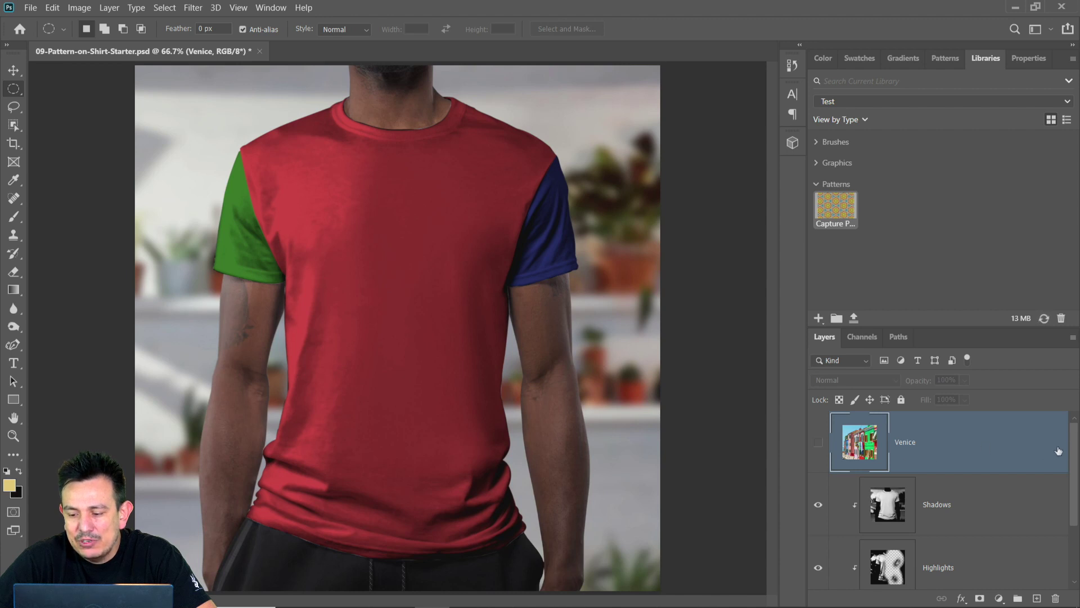
left_click_drag(1076, 448, 1075, 509)
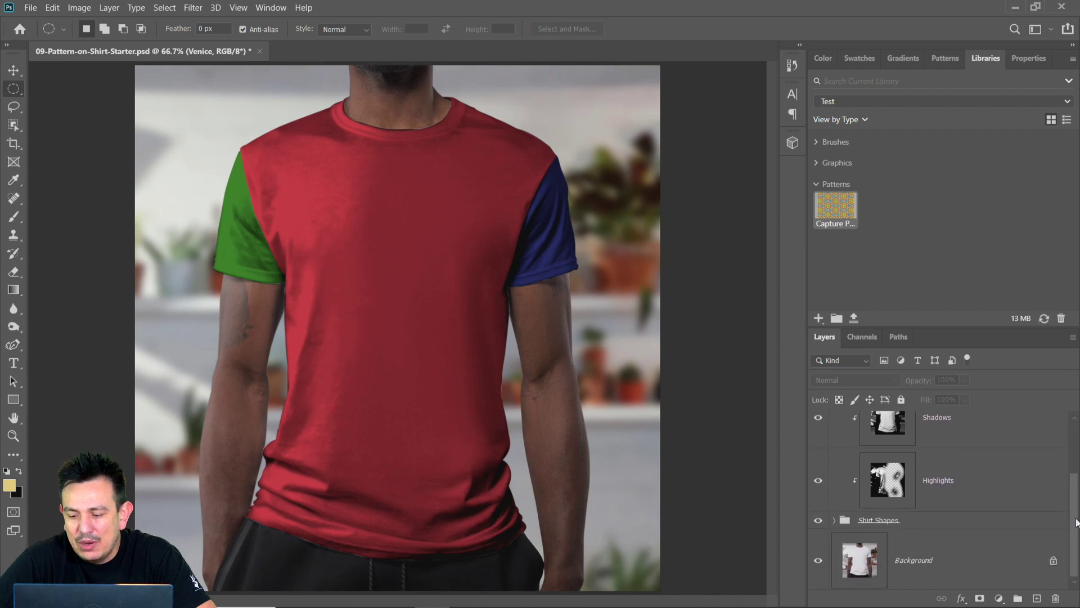
left_click(833, 520)
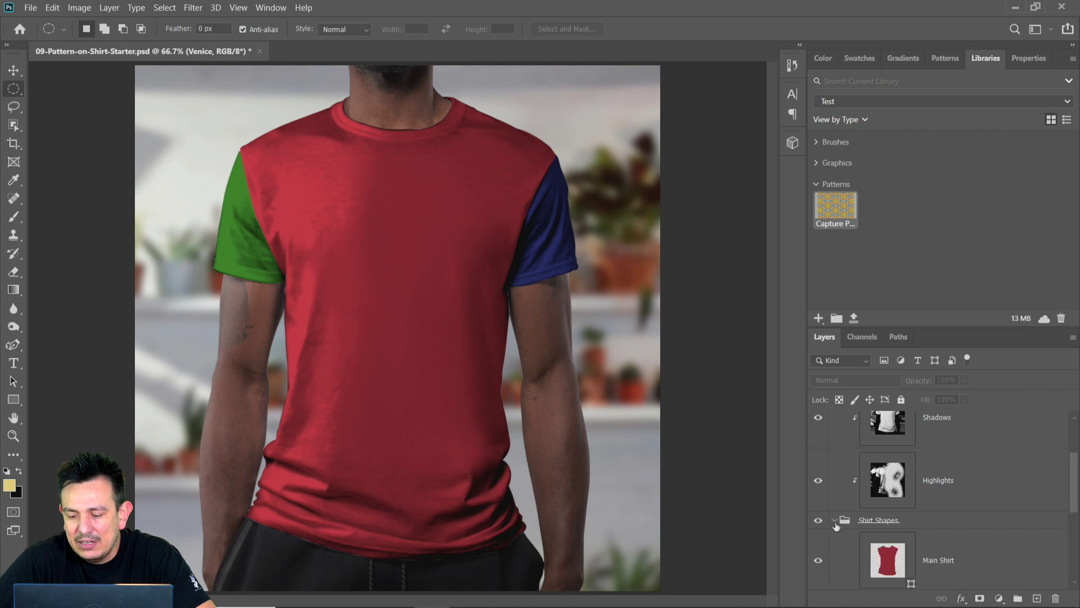
left_click_drag(1075, 460, 1074, 489)
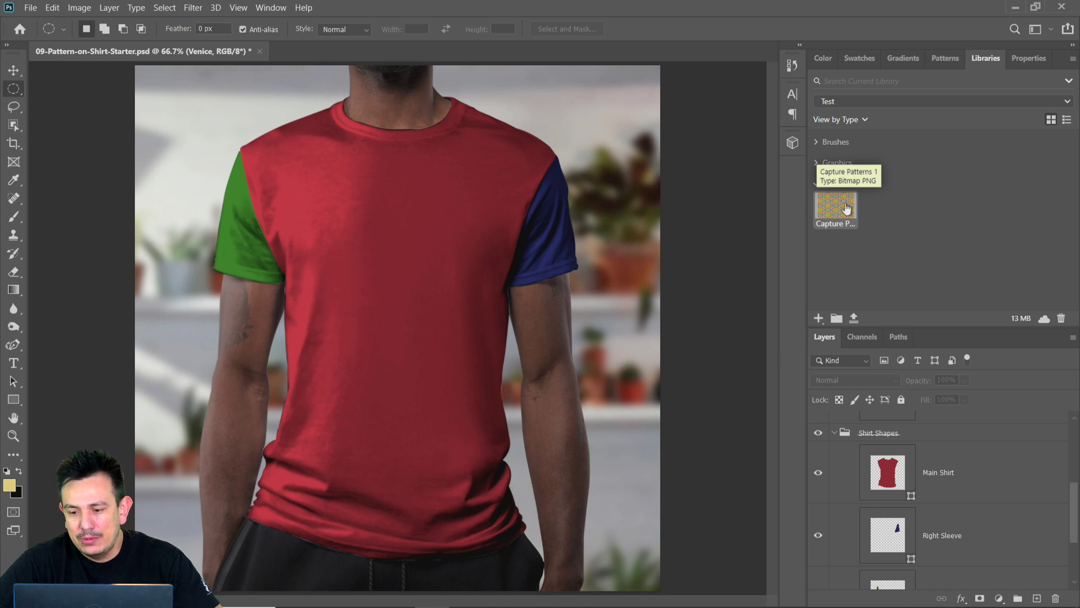
left_click_drag(836, 217, 866, 381)
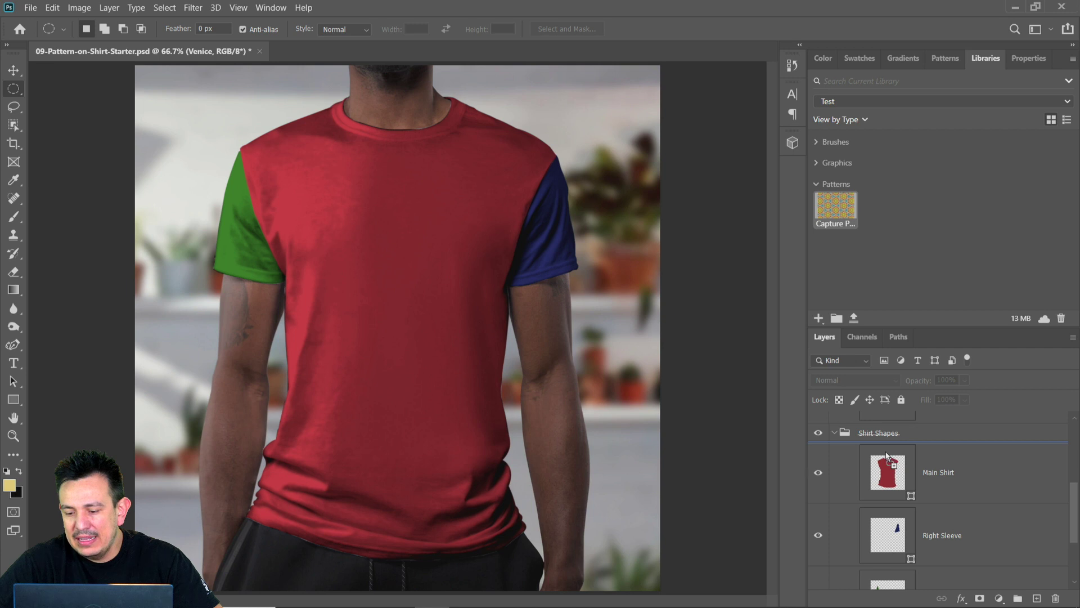
left_click_drag(887, 456, 887, 456)
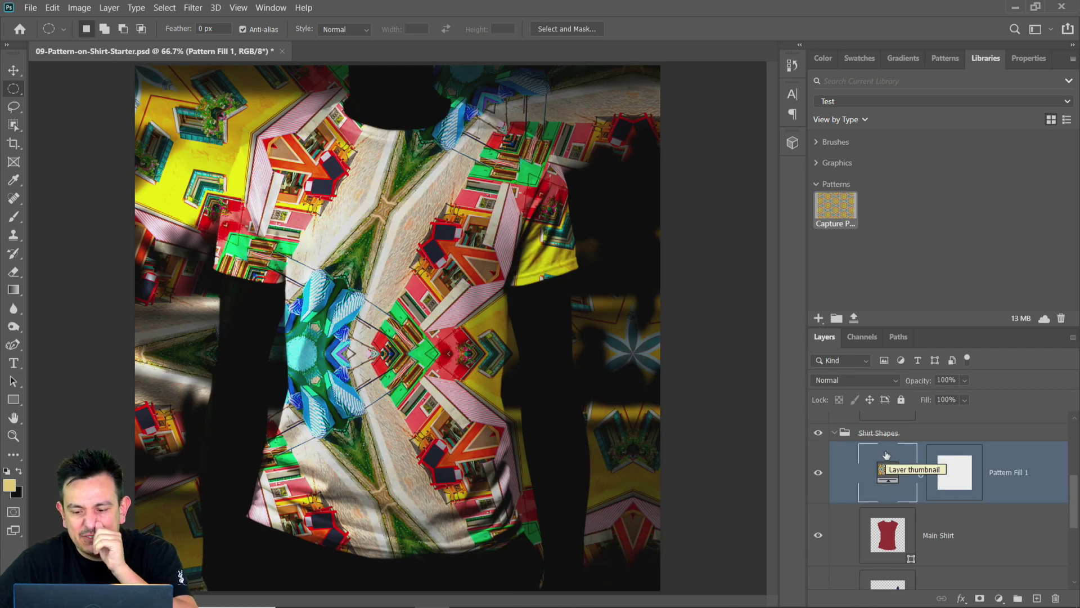
Hide the Shadows and Highlights layers and set the pattern fill's scale to 3%
left_click_drag(1074, 494, 1075, 448)
left_click_drag(818, 479, 819, 553)
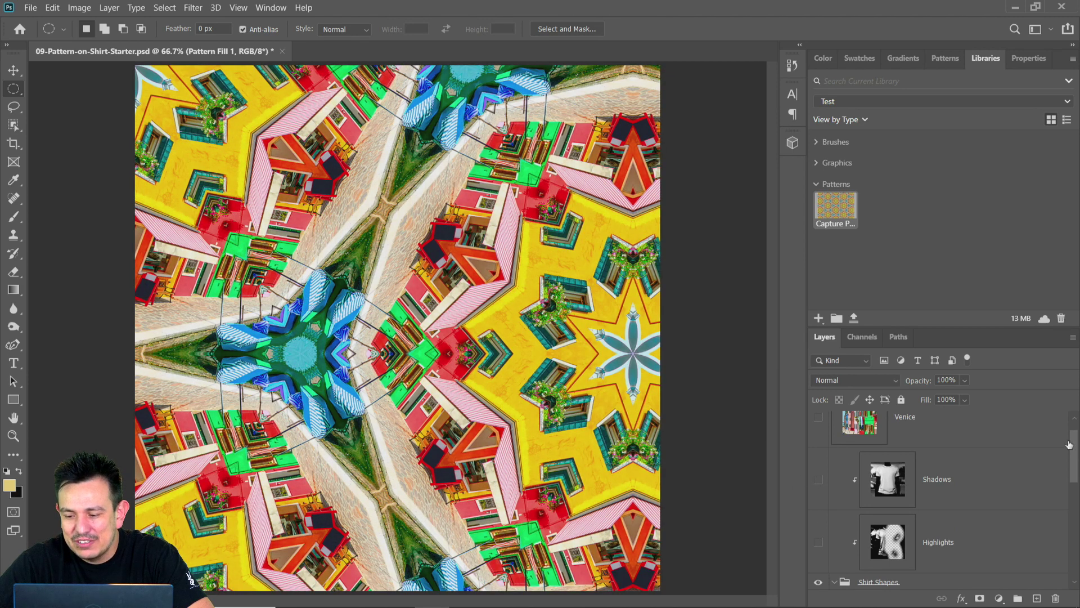
left_click_drag(1076, 446, 1073, 502)
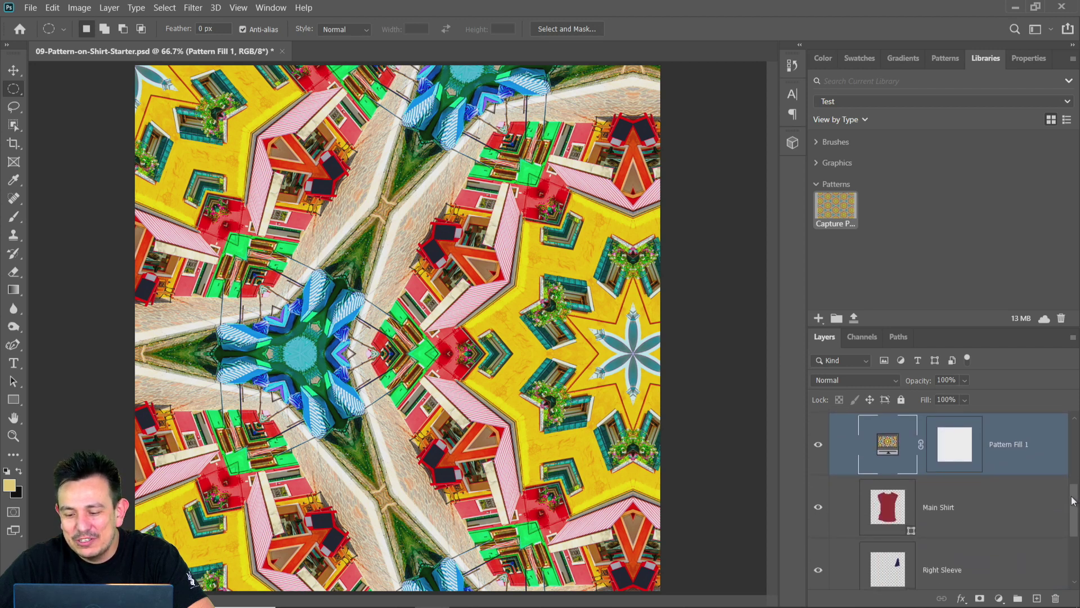
double_click(889, 447)
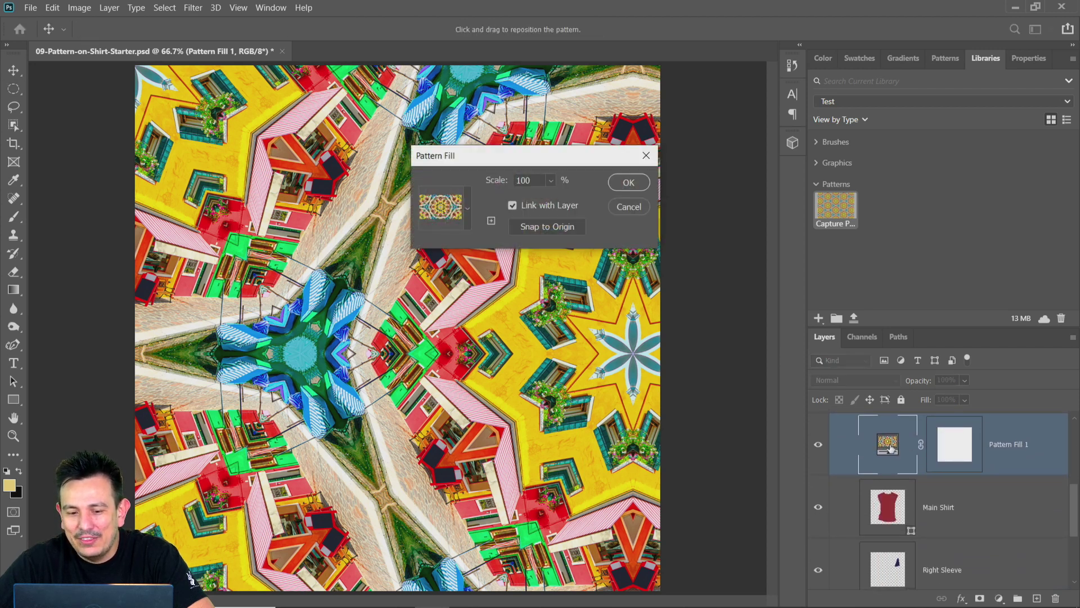
left_click_drag(538, 180, 517, 185)
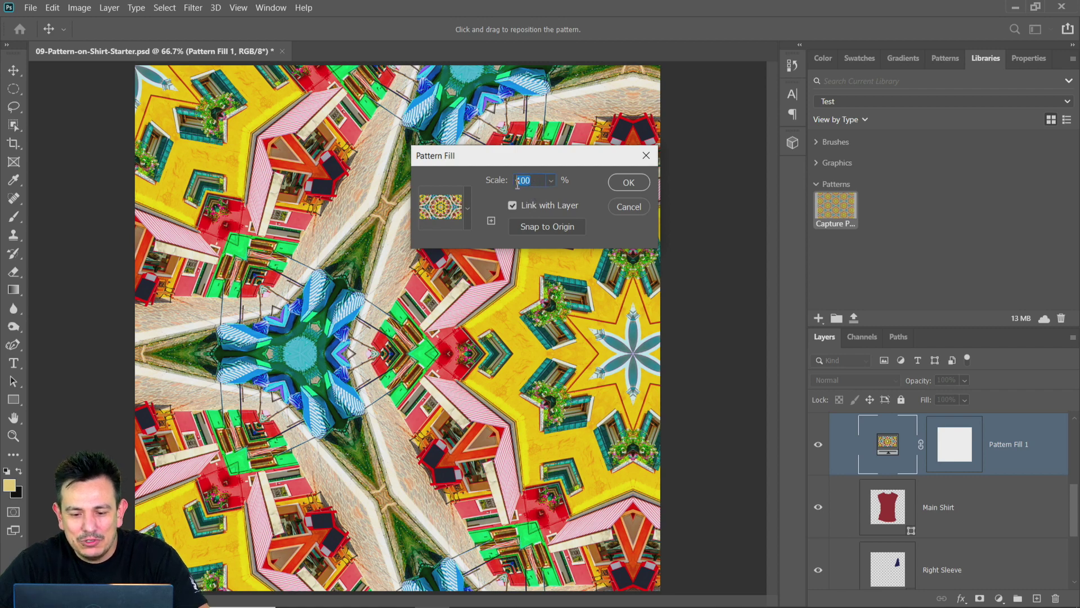
type("5")
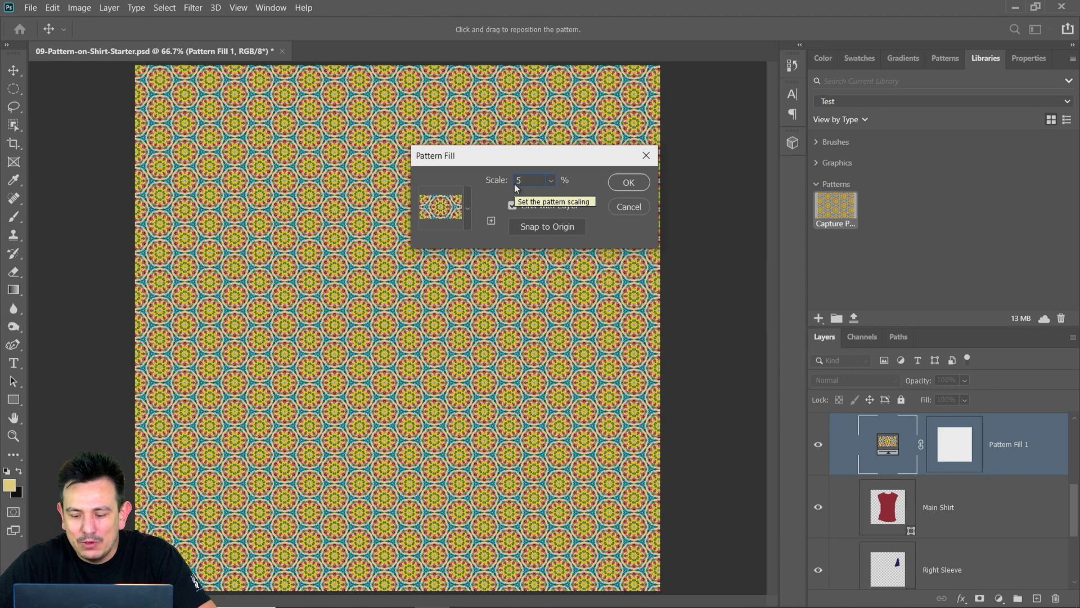
key("Down")
key("Down")
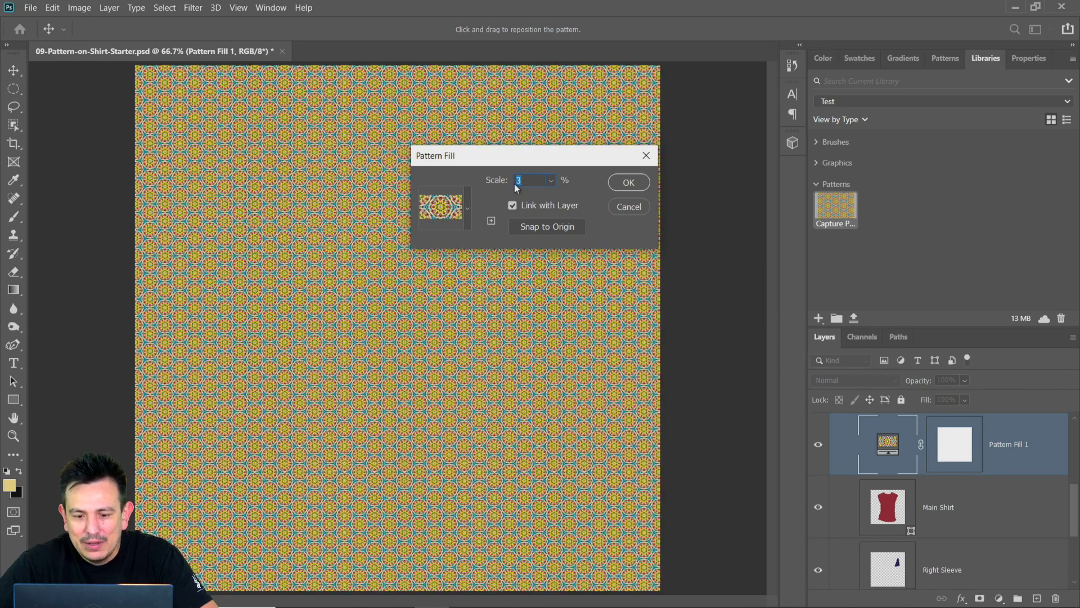
left_click(620, 186)
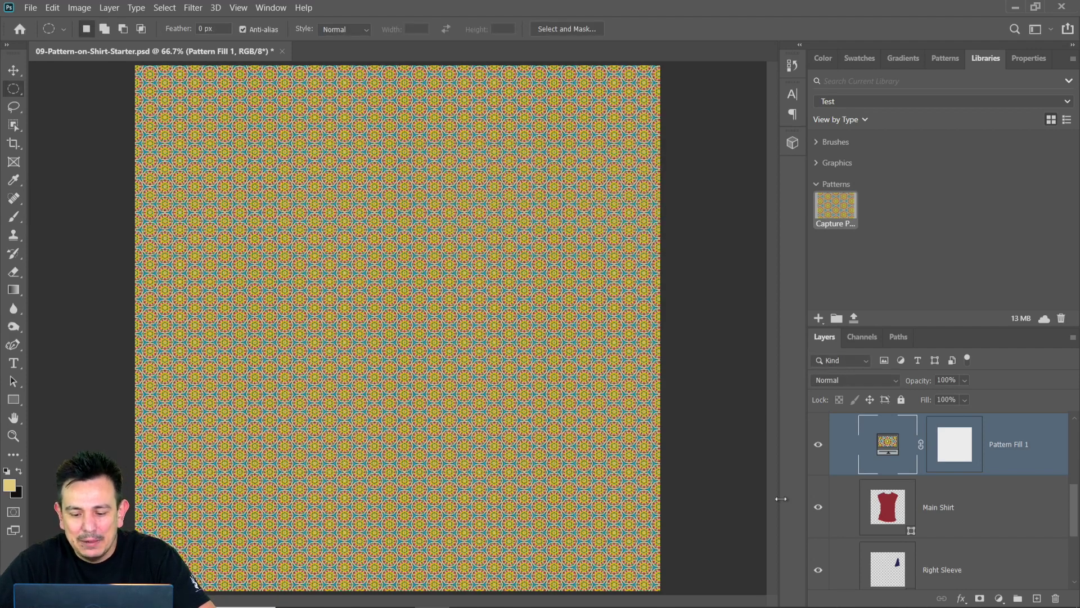
Clip the pattern fill layer to the Main Shirt layer and rasterize it
left_click(927, 489, "alt")
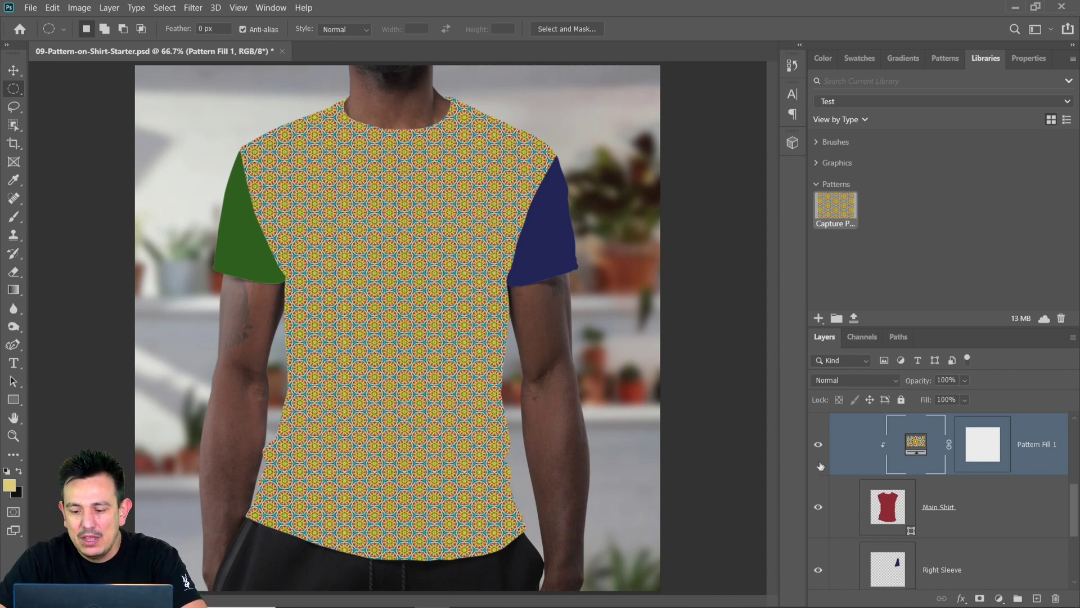
left_click(819, 445)
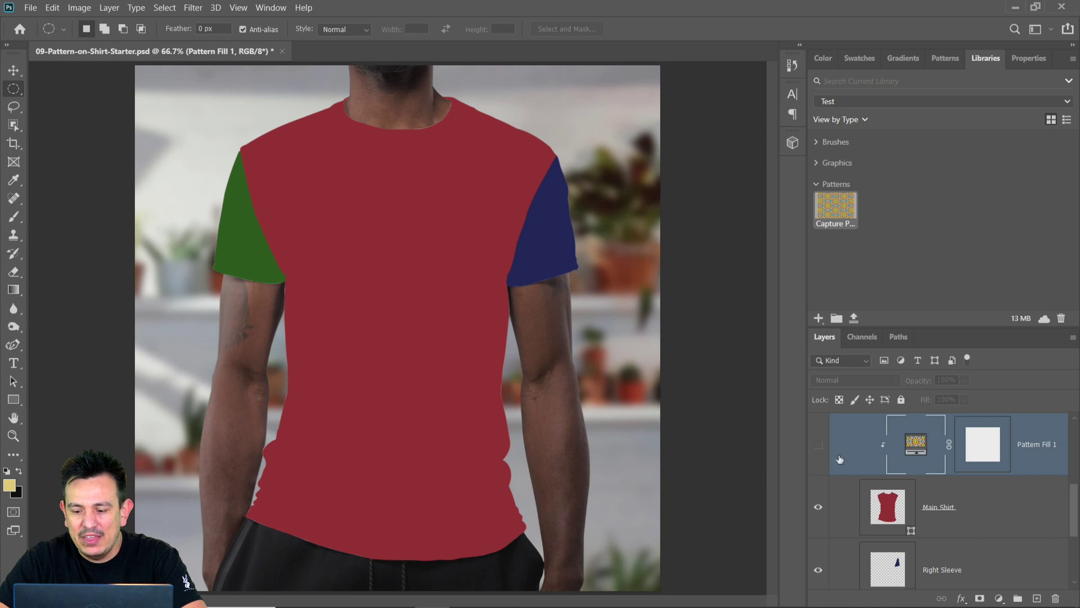
left_click(818, 445)
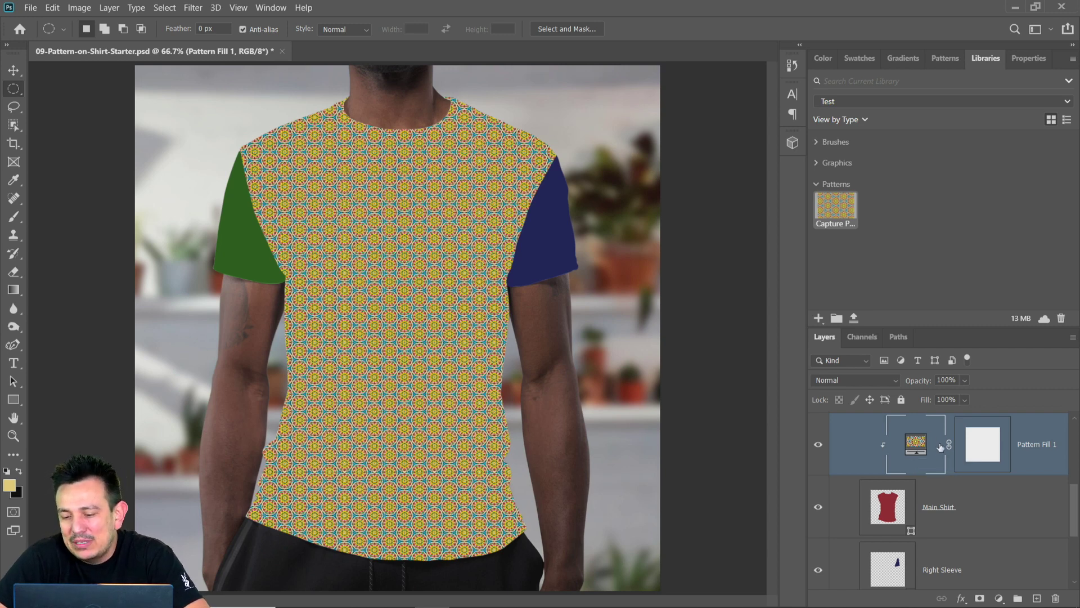
right_click(1023, 464)
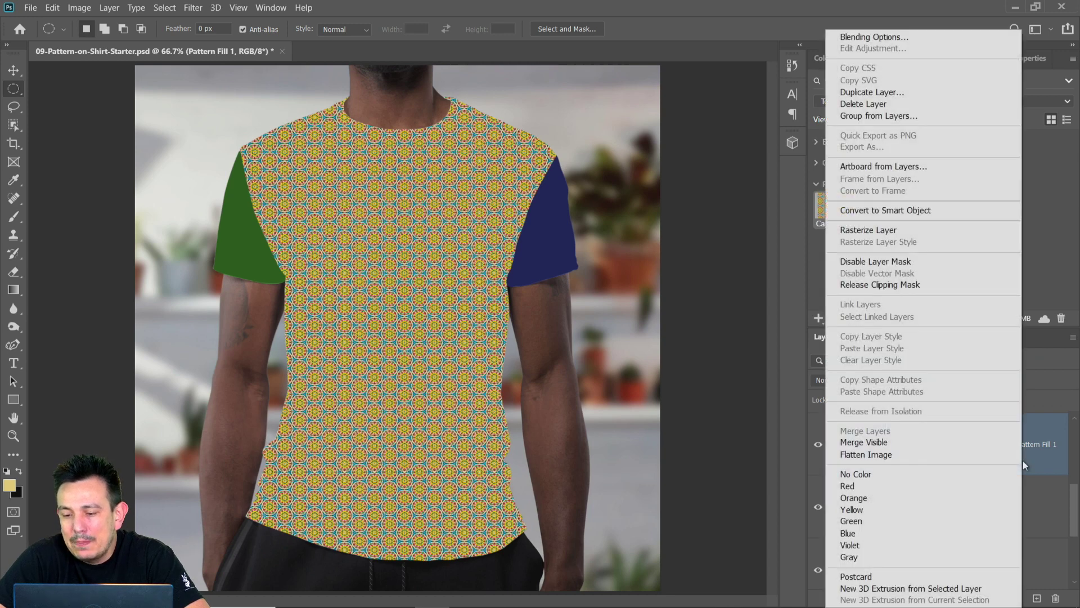
left_click(917, 228)
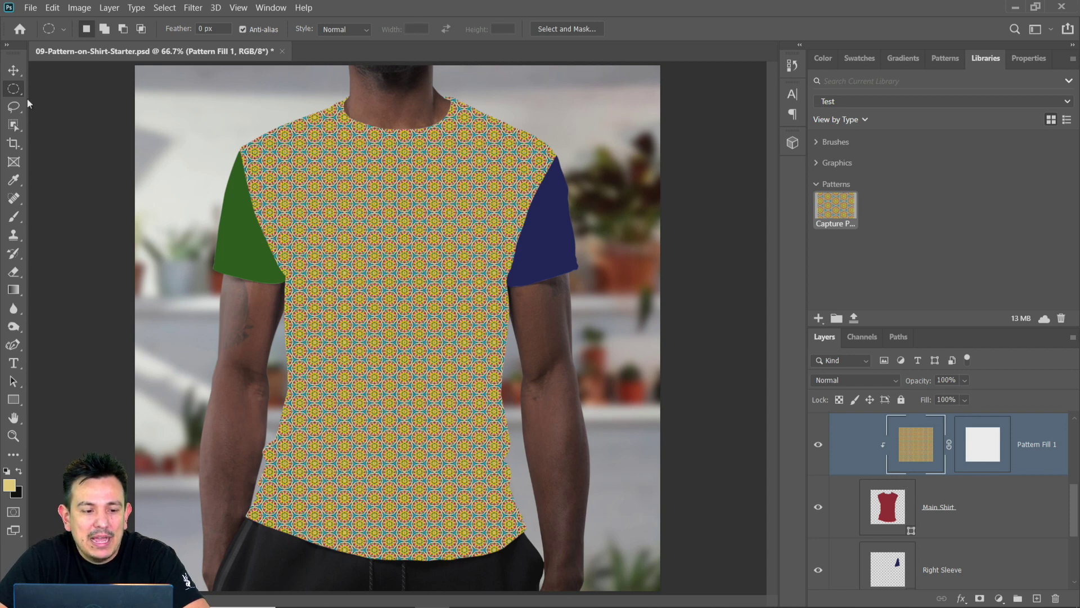
Make a rectangular marquee selection around the shirt body, from above the collar to below the hem
right_click(13, 89)
left_click(47, 88)
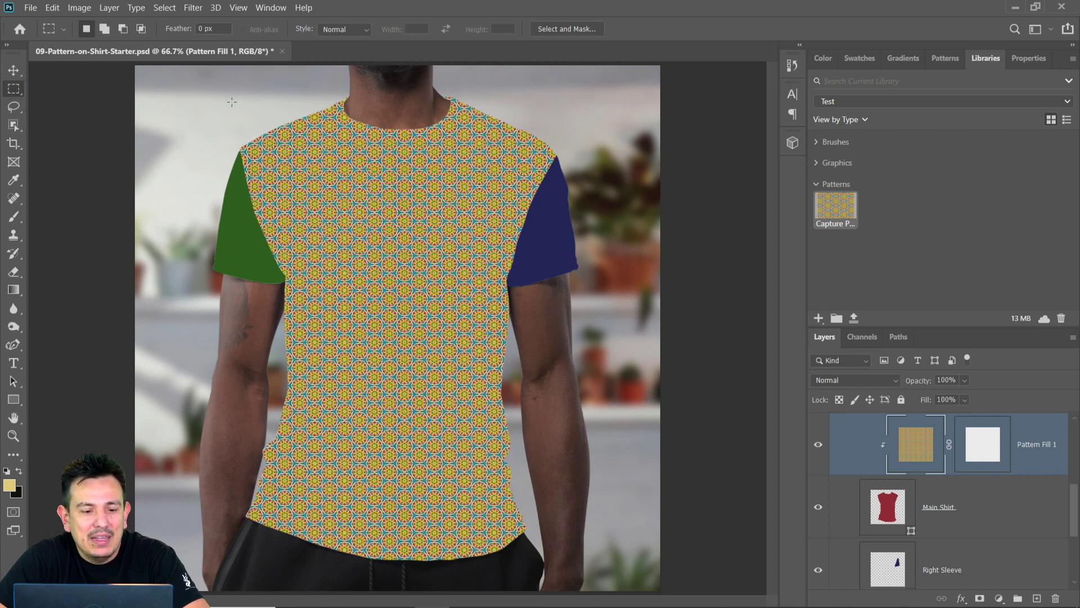
left_click_drag(233, 92, 575, 571)
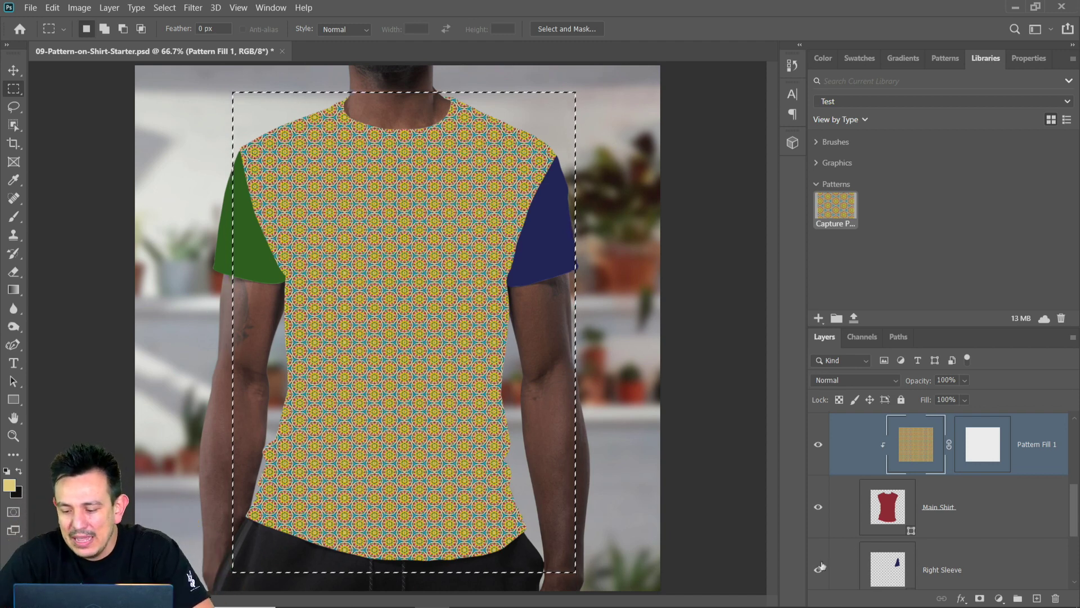
Replace the pattern layer's existing mask with one made from the selection, and apply it to crop the pattern
left_click(971, 447)
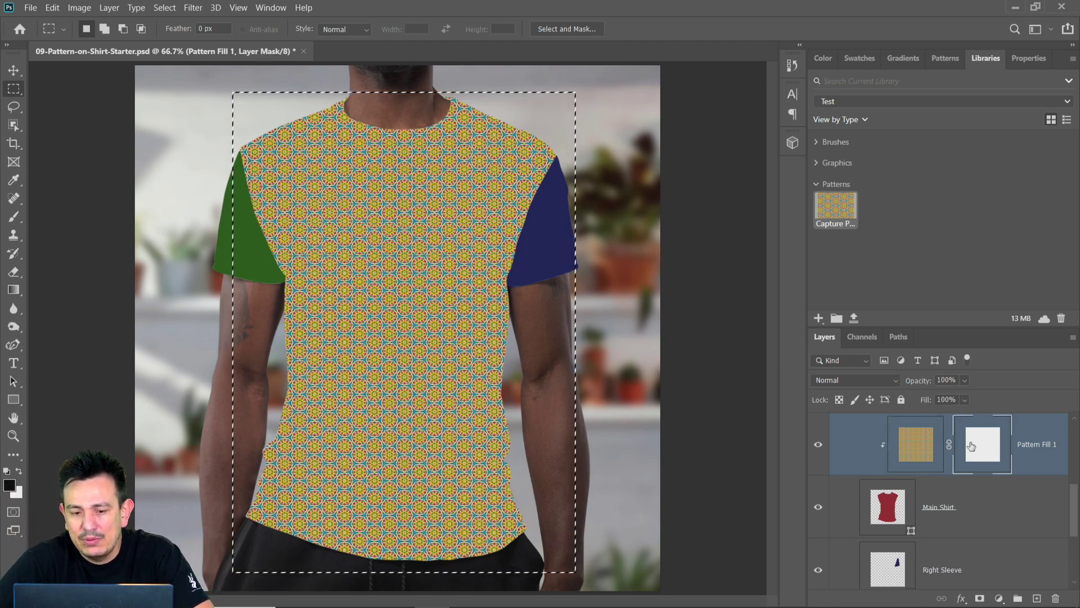
right_click(972, 446)
left_click(982, 470)
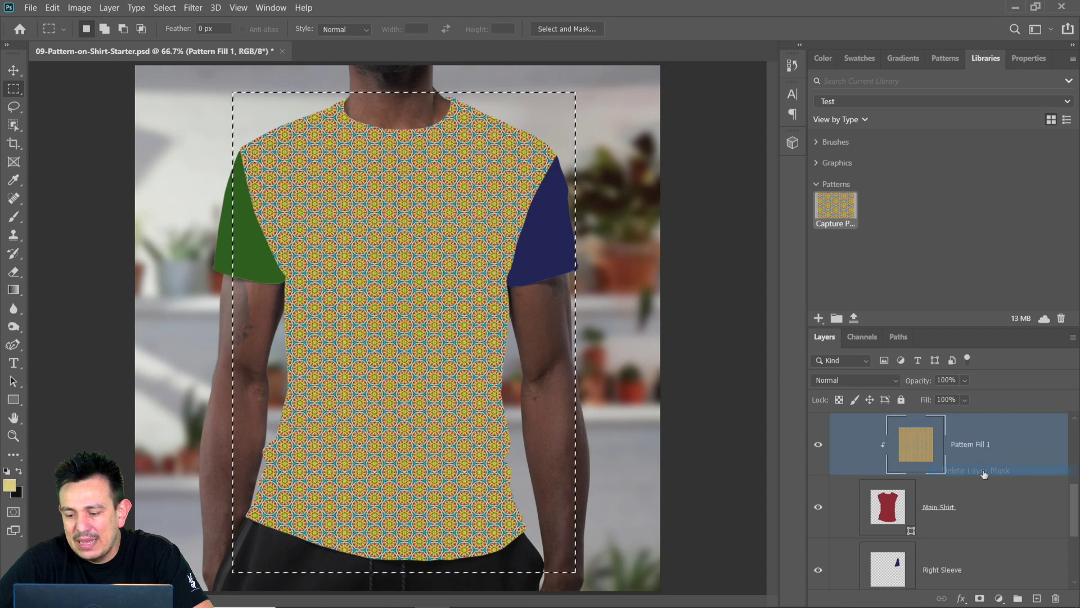
left_click(979, 598)
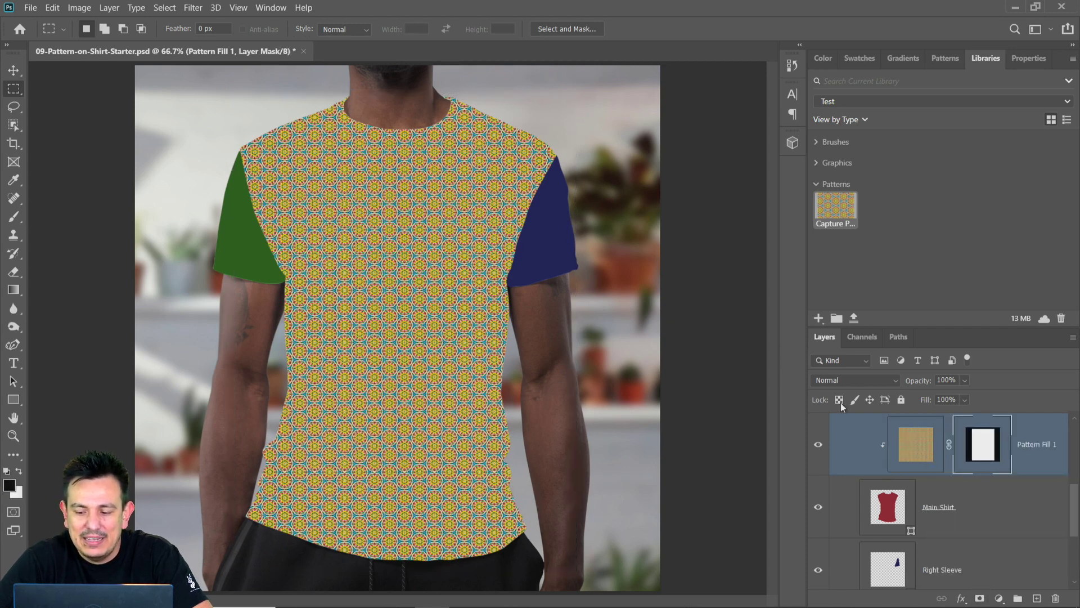
right_click(976, 434)
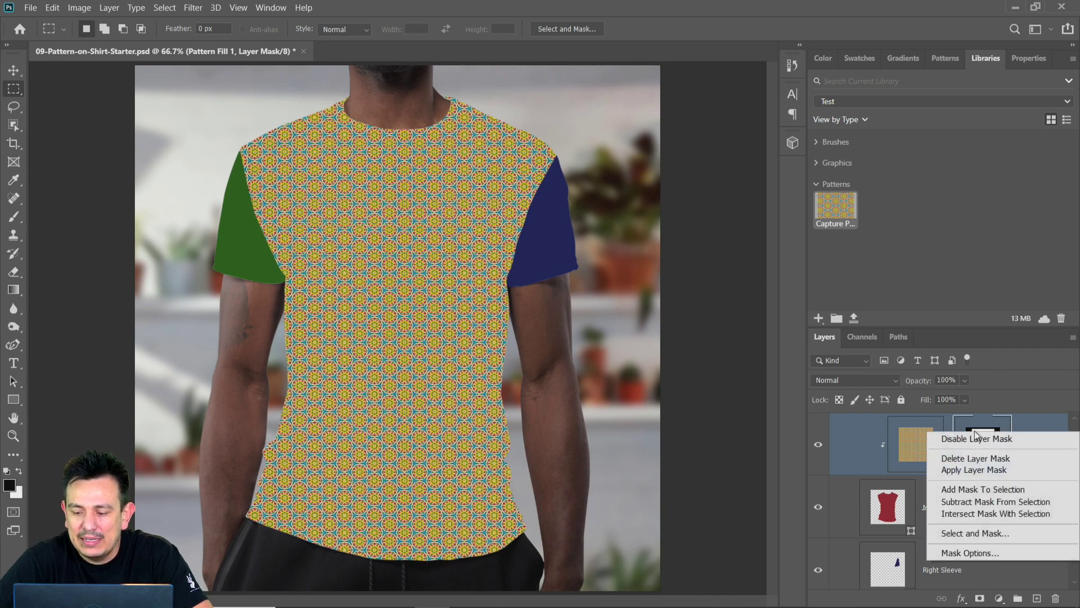
left_click(981, 468)
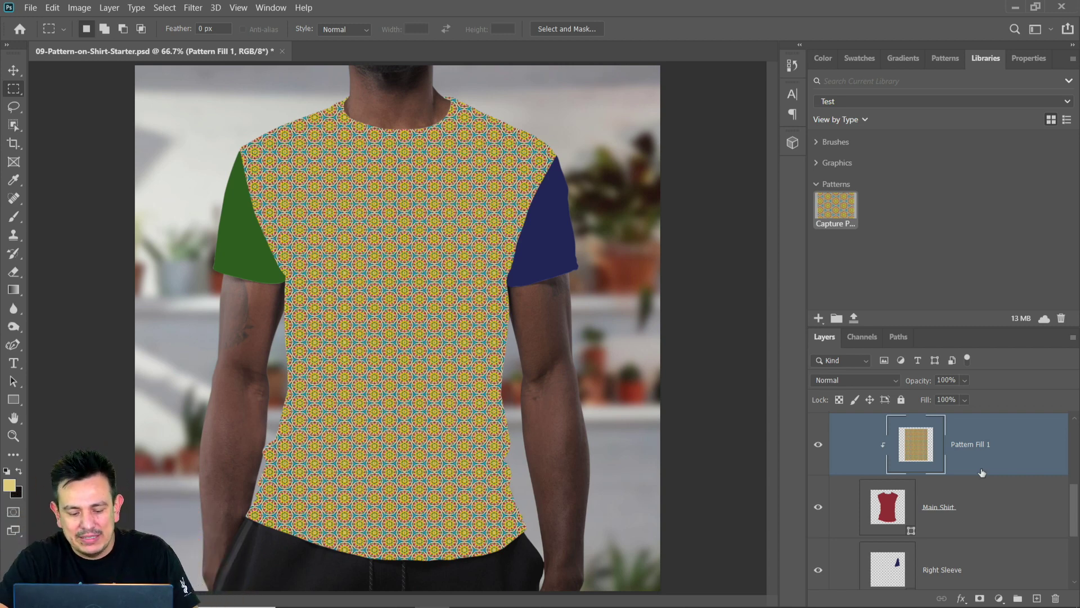
Inspect the cropped pattern by releasing and restoring its clipping to Main Shirt and toggling its visibility
left_click(941, 473, "alt")
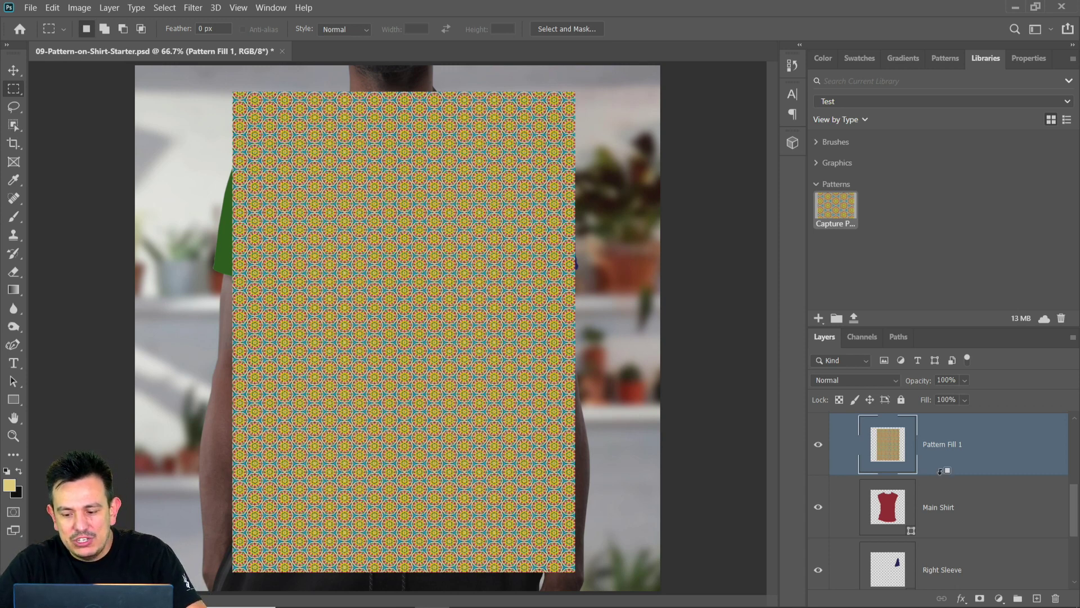
left_click(941, 471, "alt")
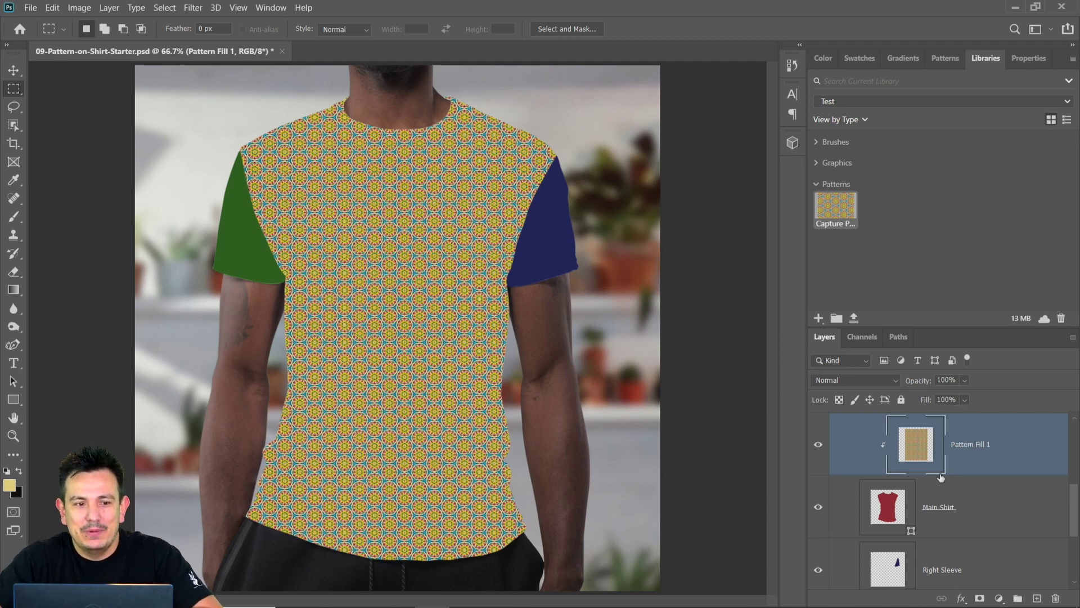
left_click(819, 444)
left_click(818, 445)
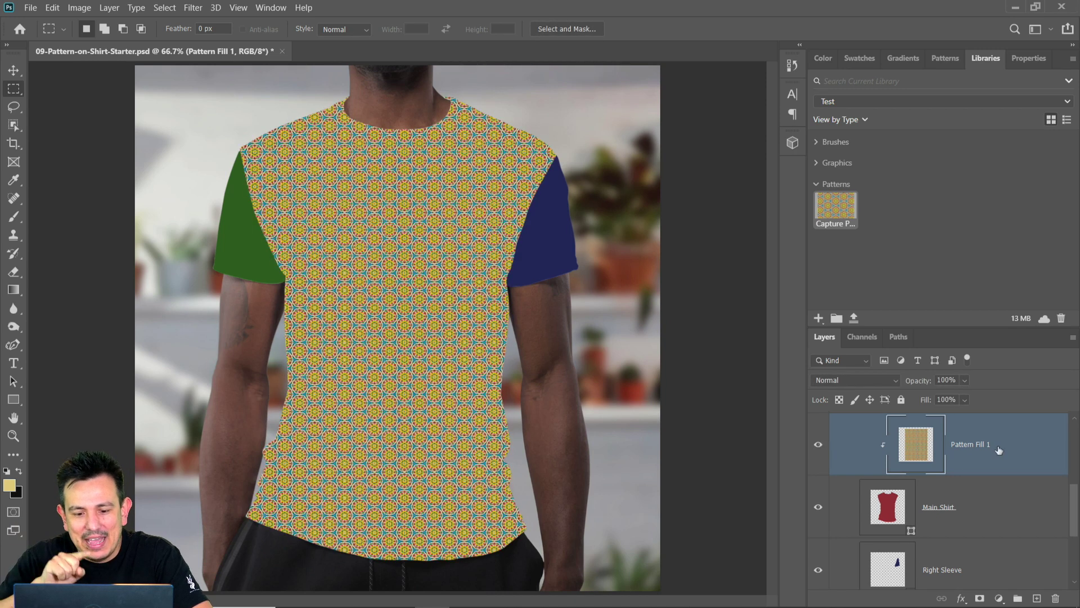
Convert the clipped pattern layer to a smart object and show the Highlights and Shadows layers
right_click(999, 450)
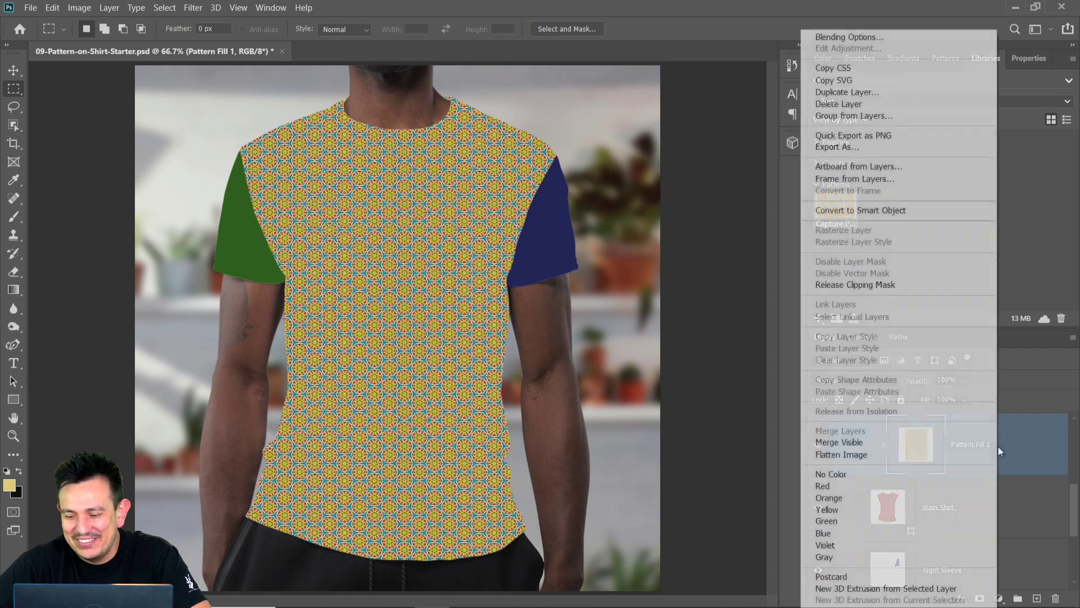
left_click(909, 210)
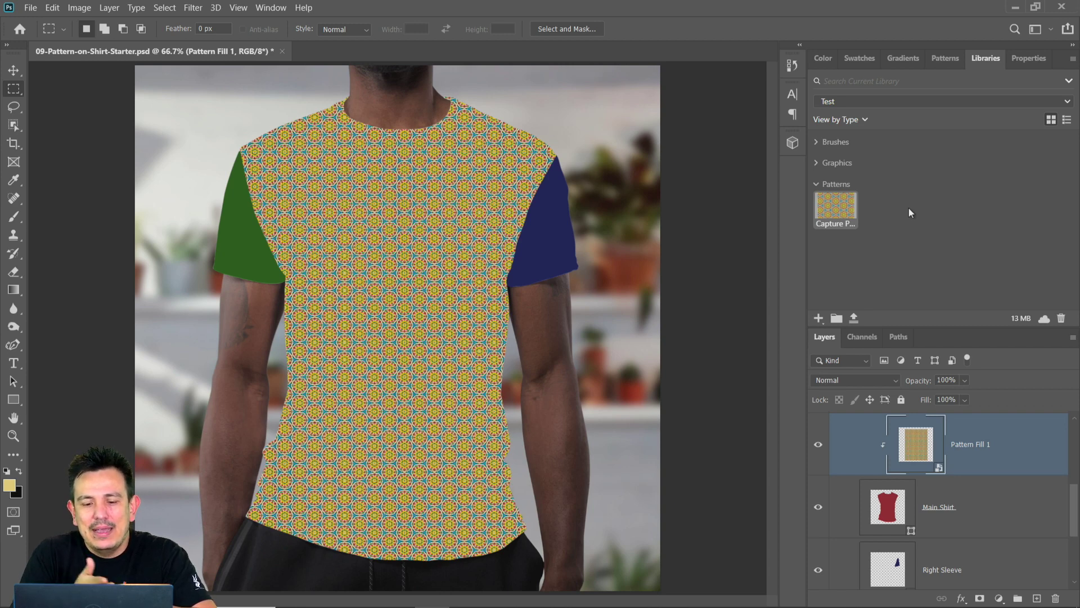
scroll(907, 470, "up", 2)
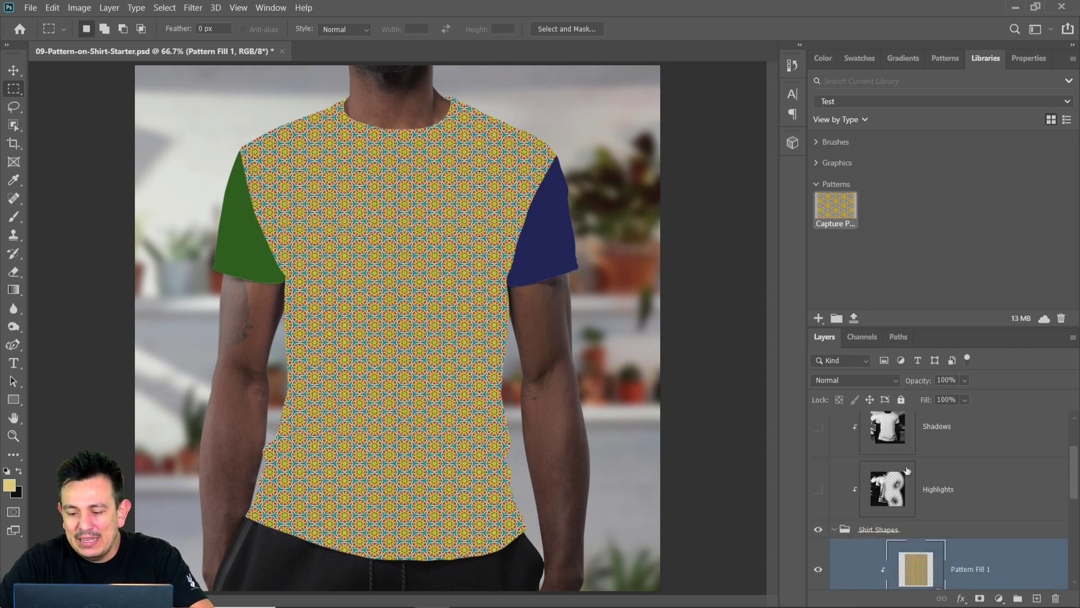
left_click(818, 489)
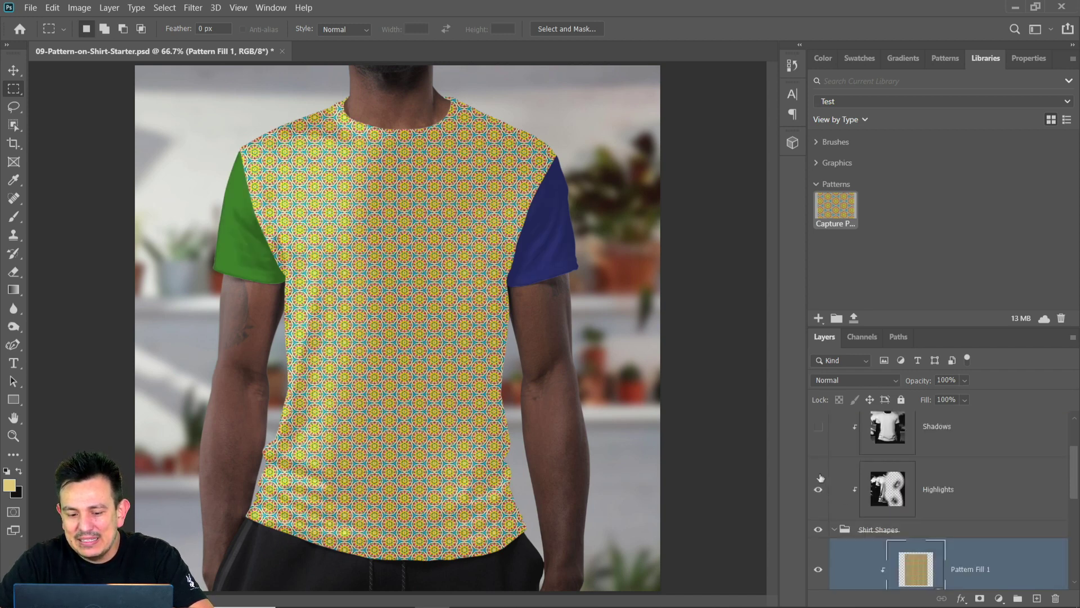
left_click(819, 427)
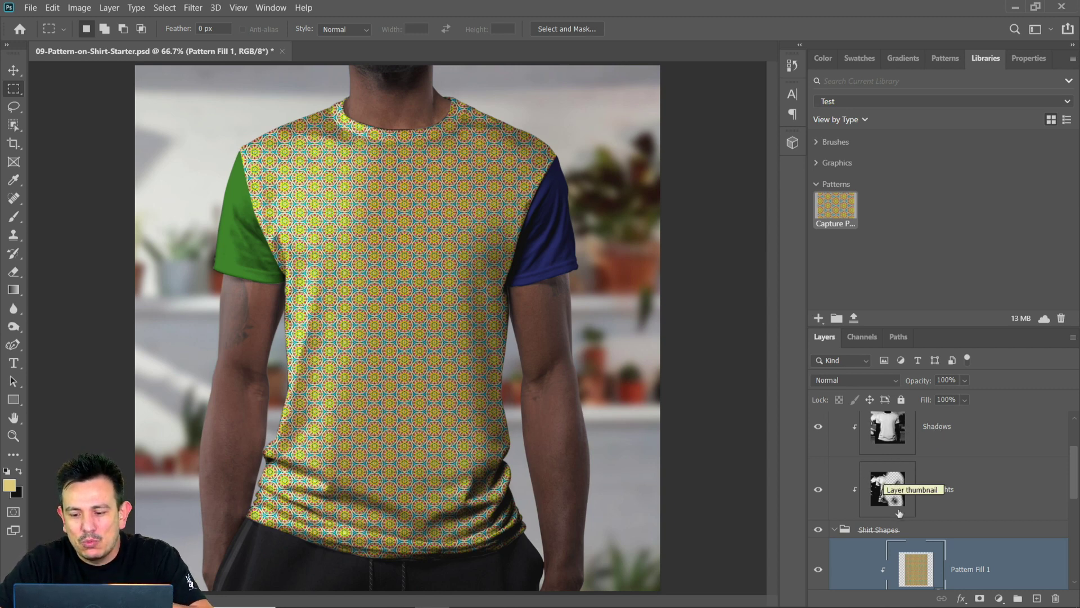
Lower the Highlights layer's fill and set the Shadows layer's opacity to 80%
left_click(954, 489)
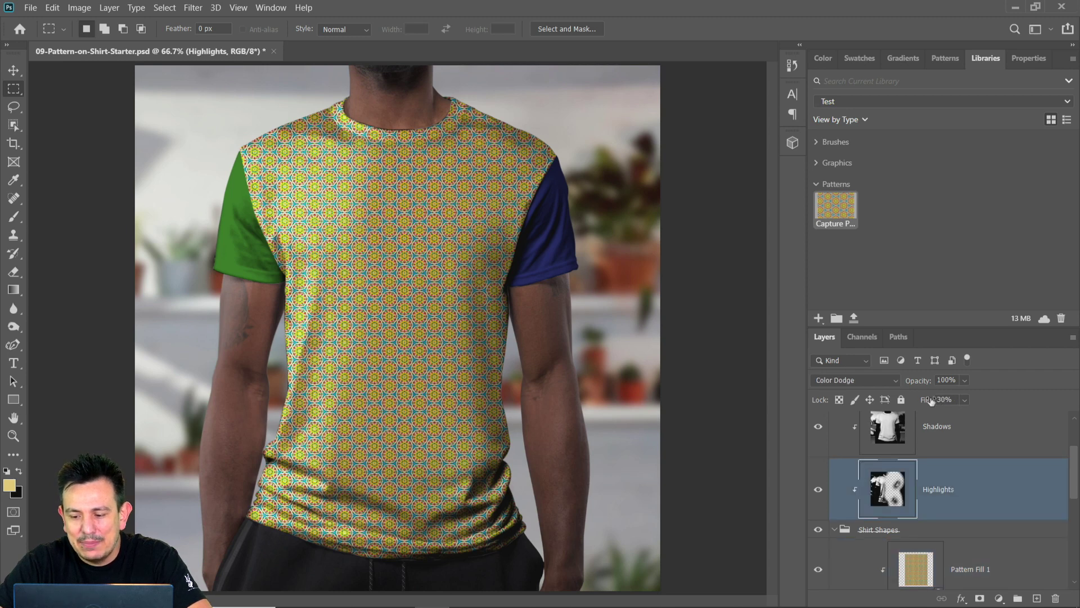
left_click_drag(926, 401, 904, 386)
left_click(928, 437)
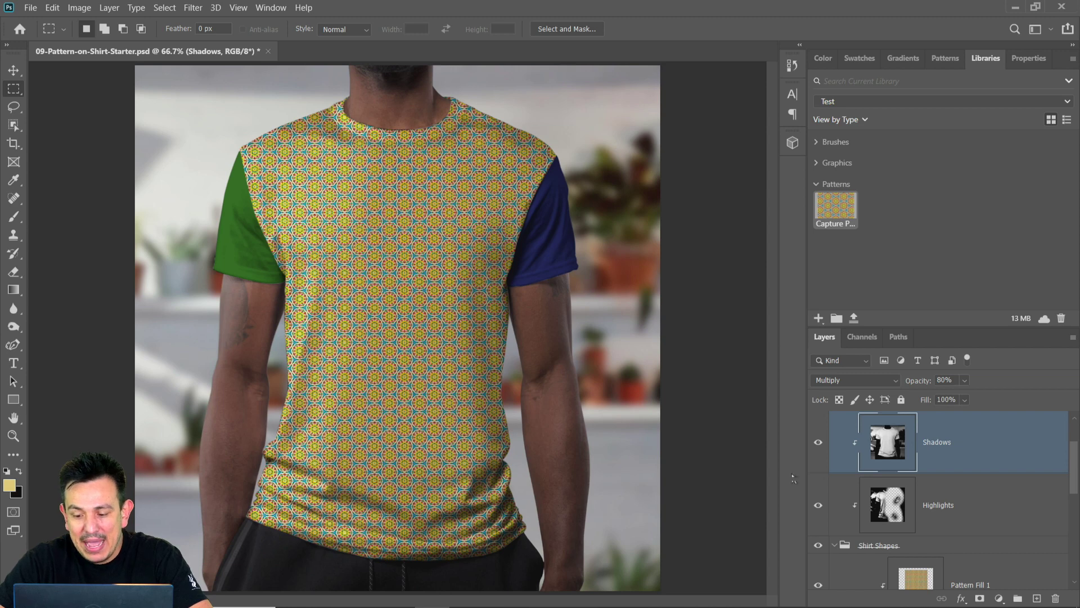
Start a Warp transform on the pattern smart object and pull both upper corners down and inward toward the shoulders
scroll(1077, 458, "down", 2)
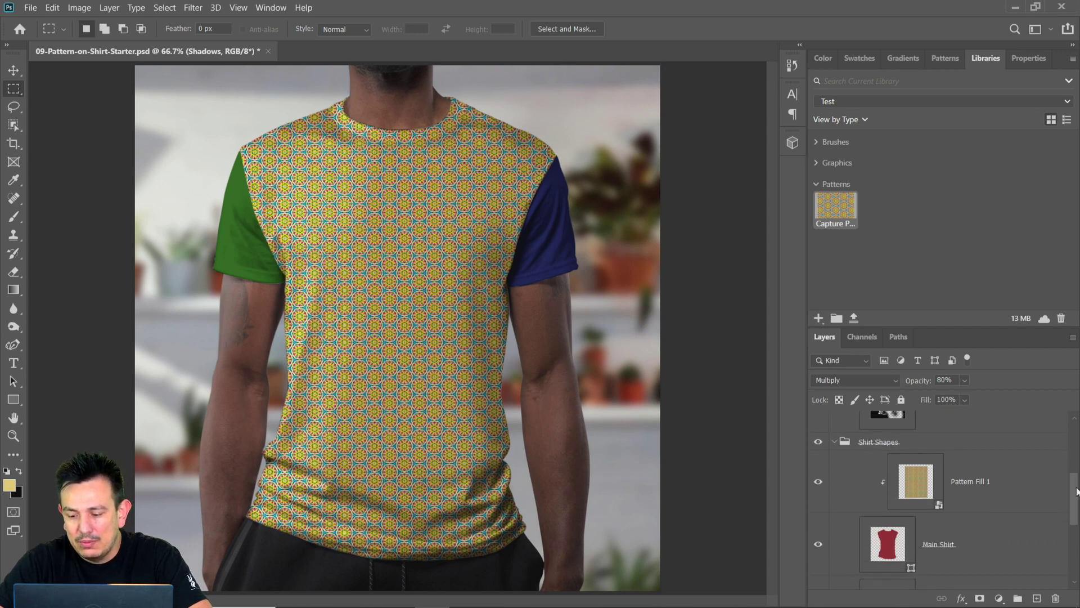
left_click(987, 475)
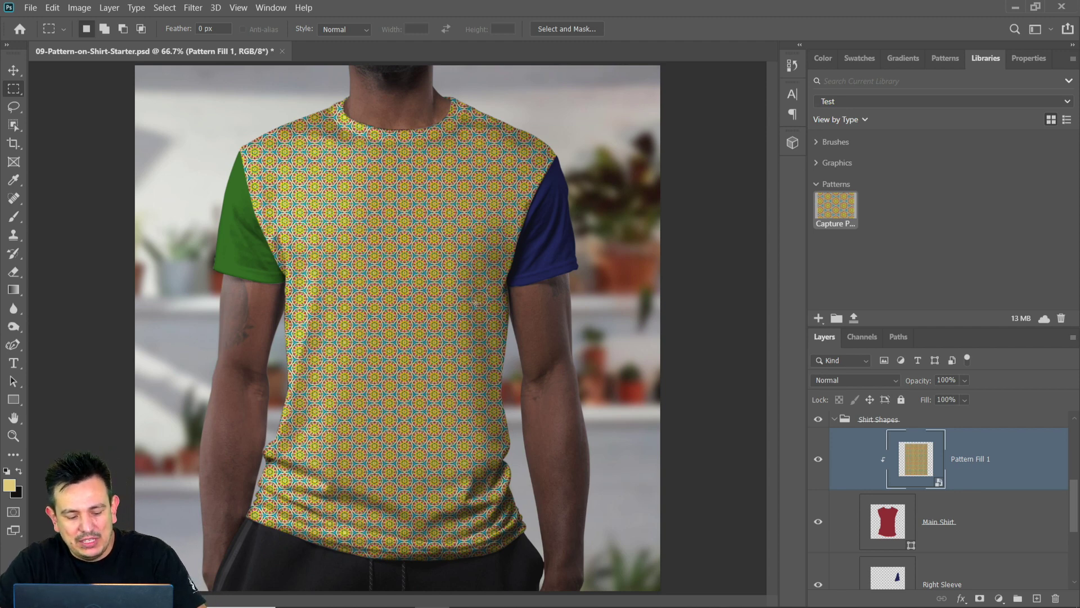
key("ctrl+t")
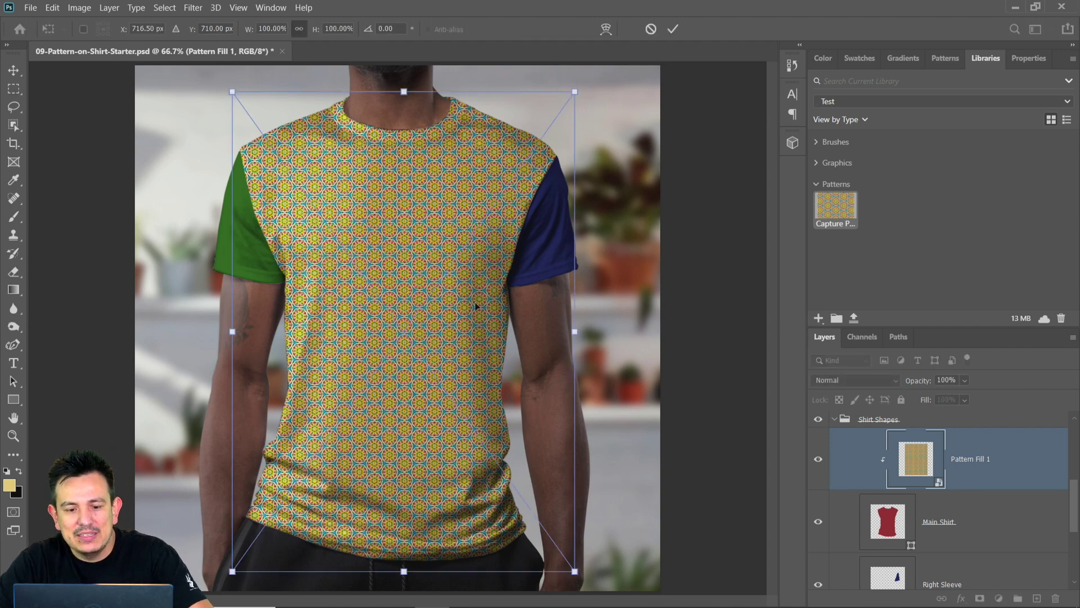
right_click(378, 193)
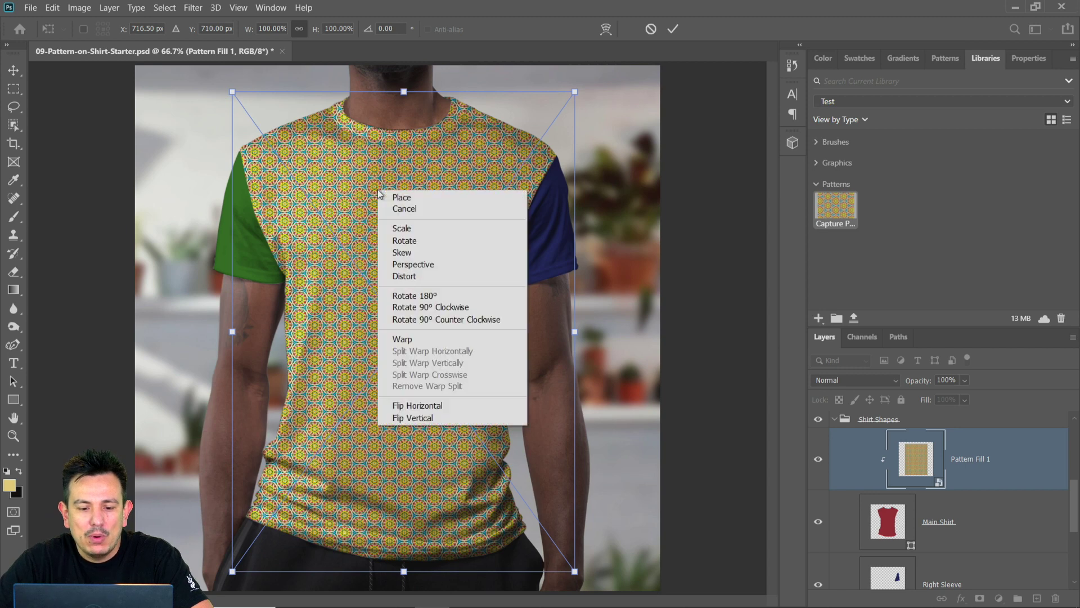
left_click(422, 339)
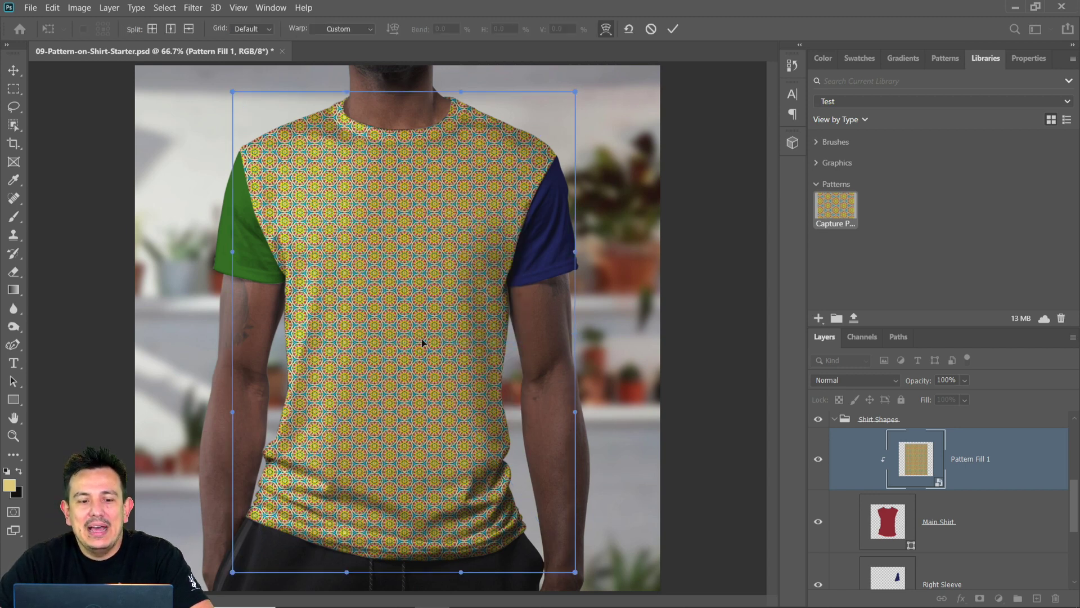
left_click_drag(233, 93, 247, 117)
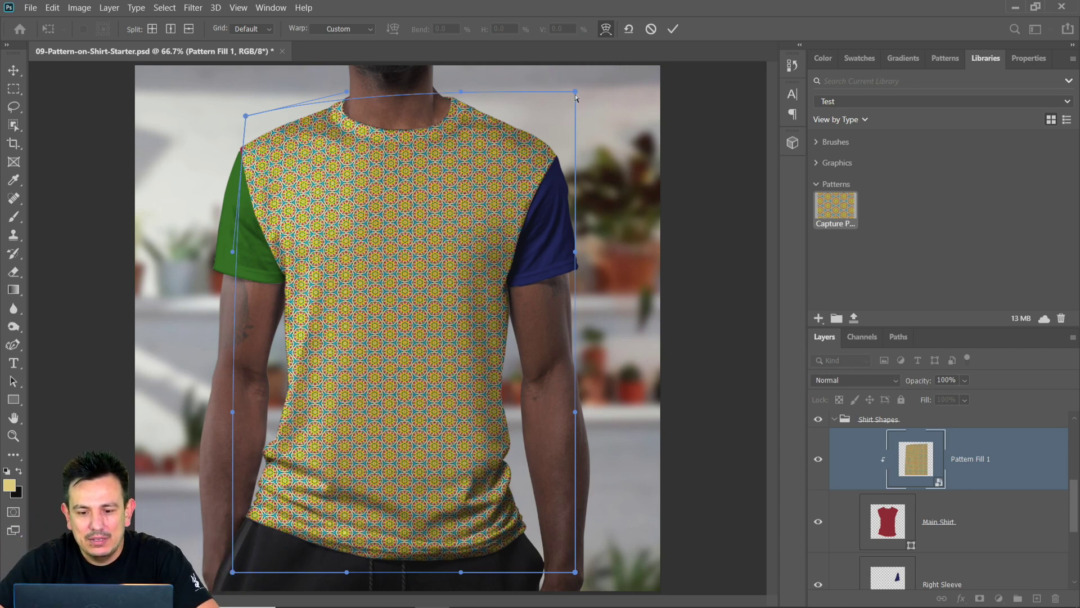
left_click_drag(576, 94, 567, 133)
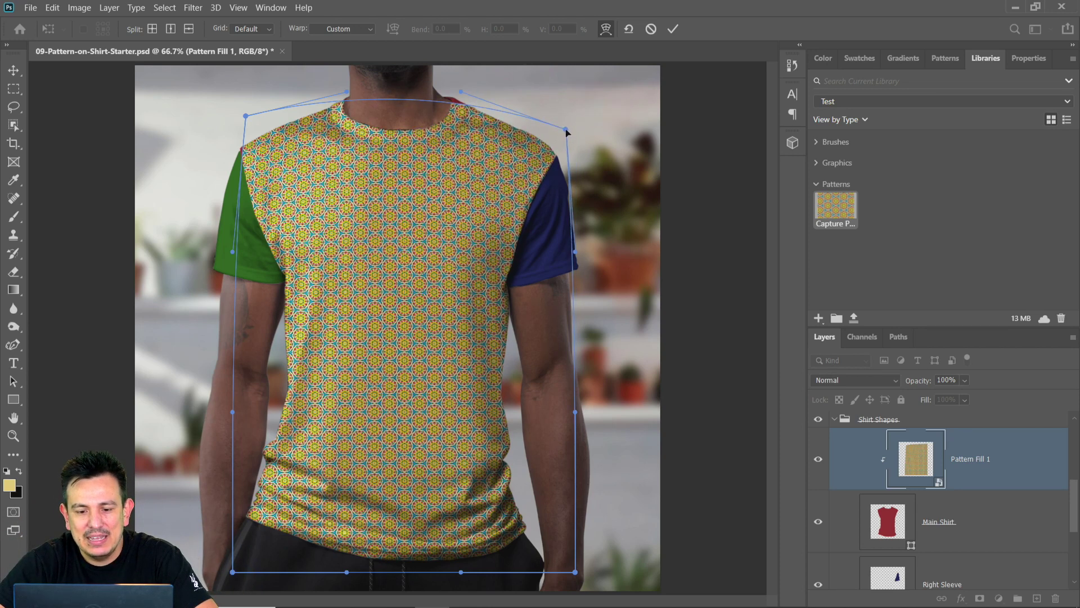
left_click_drag(248, 122, 248, 126)
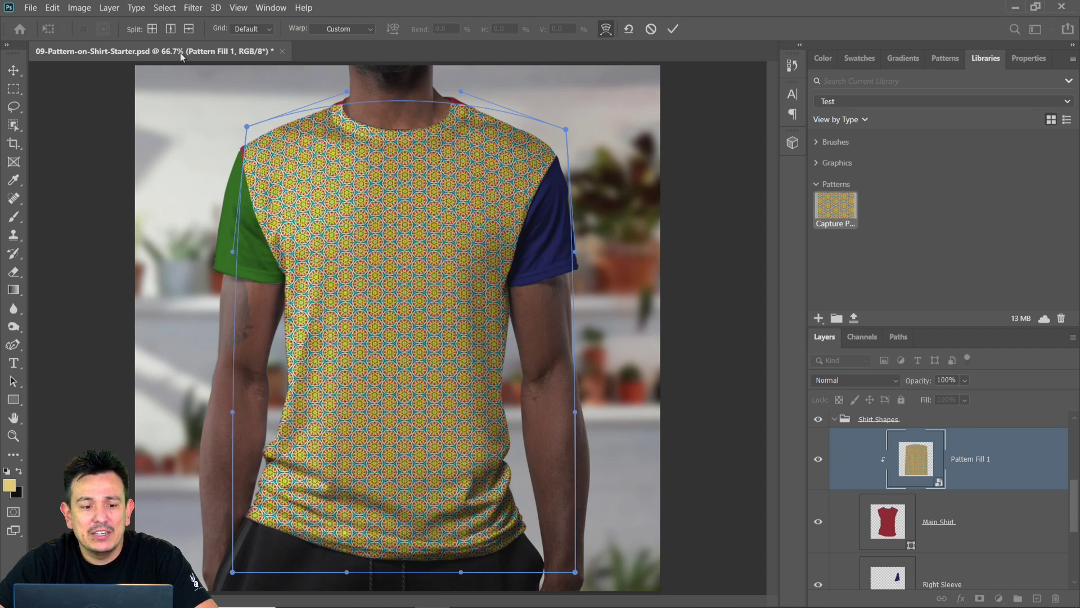
Split the warp grid horizontally at the level of the sleeve hems and bow the pattern slightly upward across the chest
left_click(189, 29)
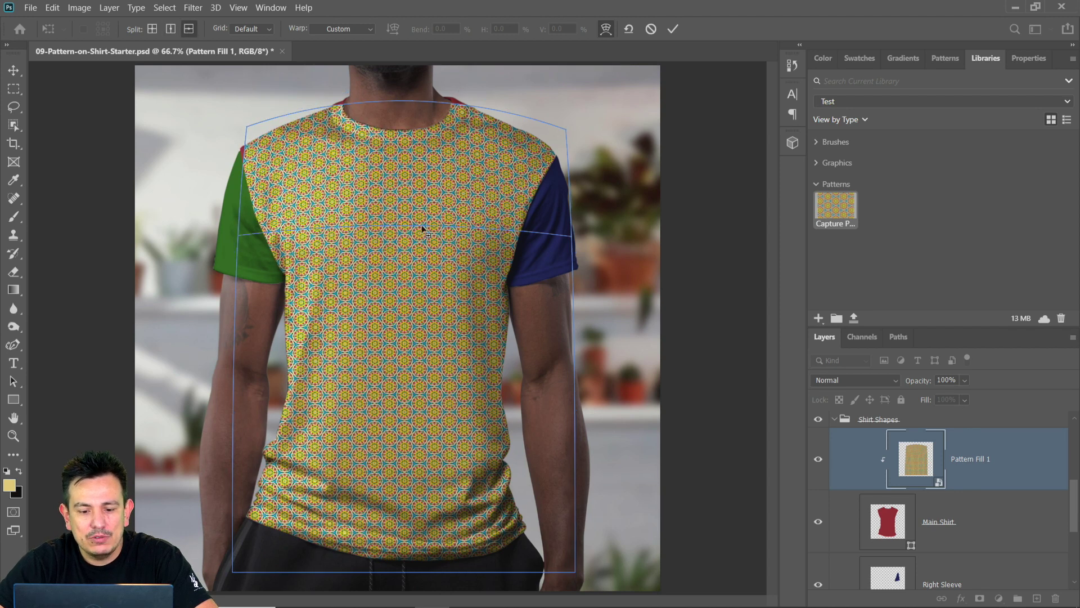
left_click(424, 282)
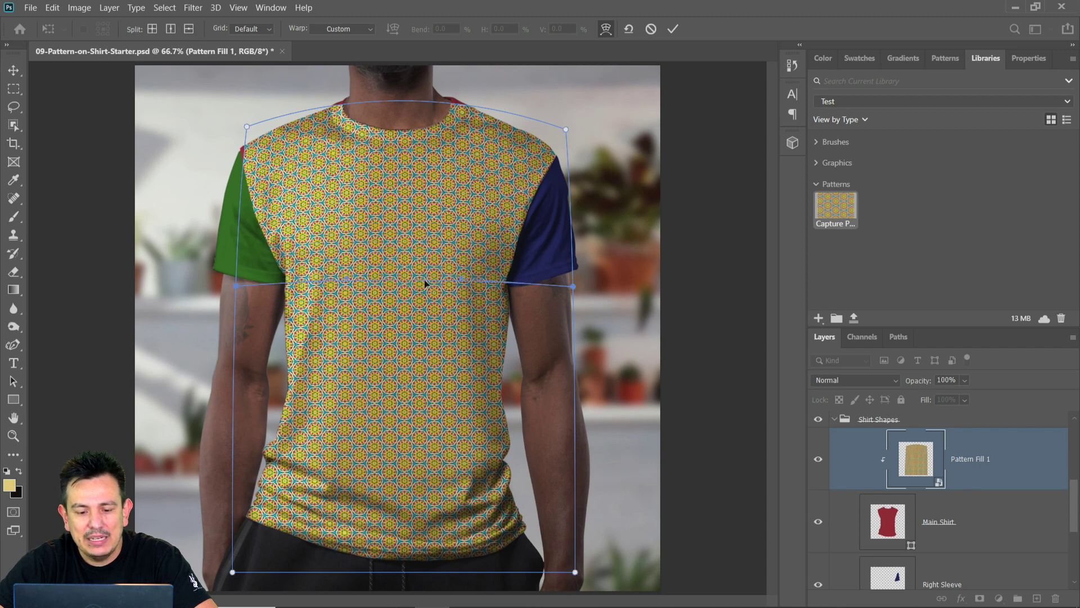
left_click_drag(407, 285, 408, 277)
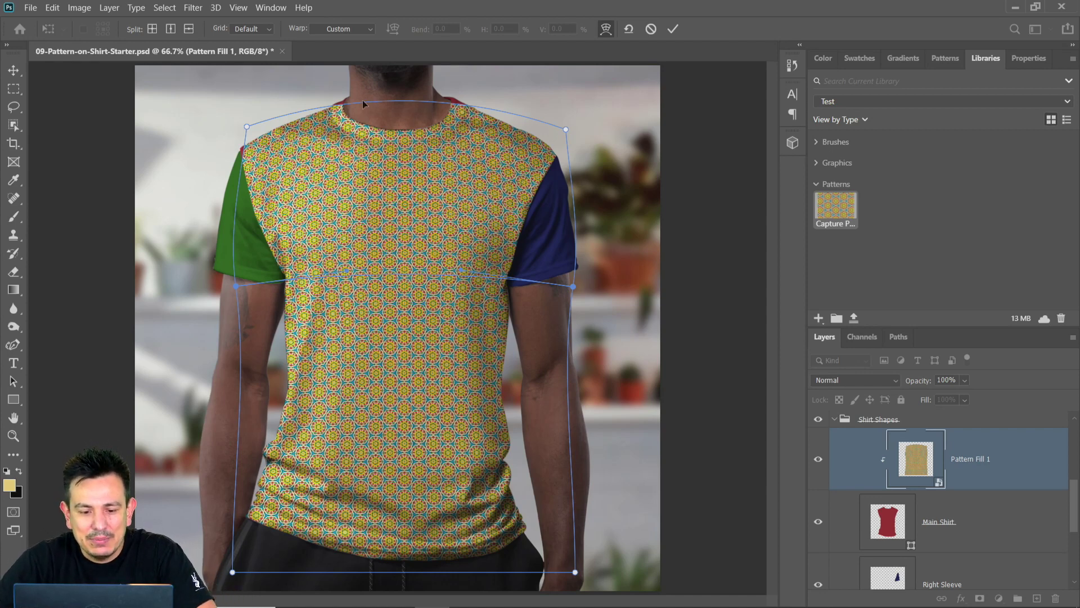
Move the green-sleeve shoulder corner outward and raise both top-edge curve handles so the pattern covers the shoulder and collar
left_click(246, 128)
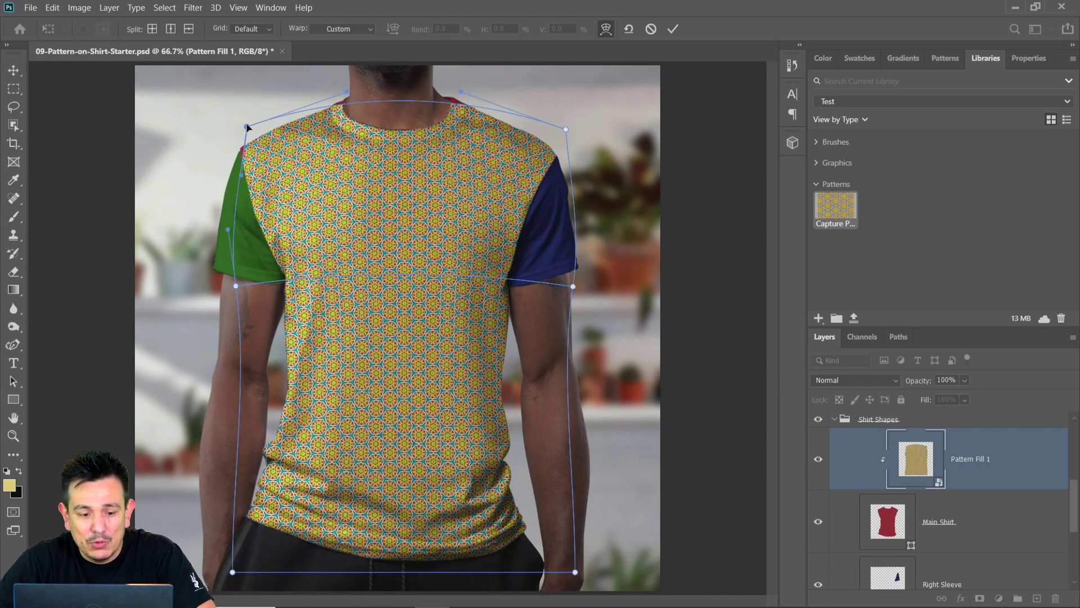
left_click_drag(247, 127, 240, 125)
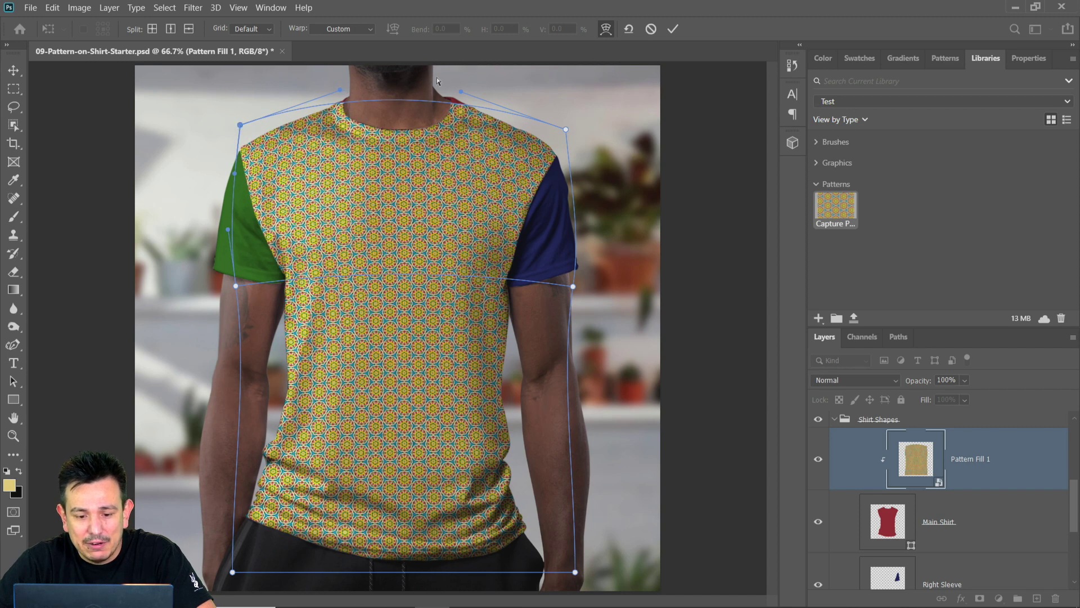
left_click_drag(461, 91, 457, 76)
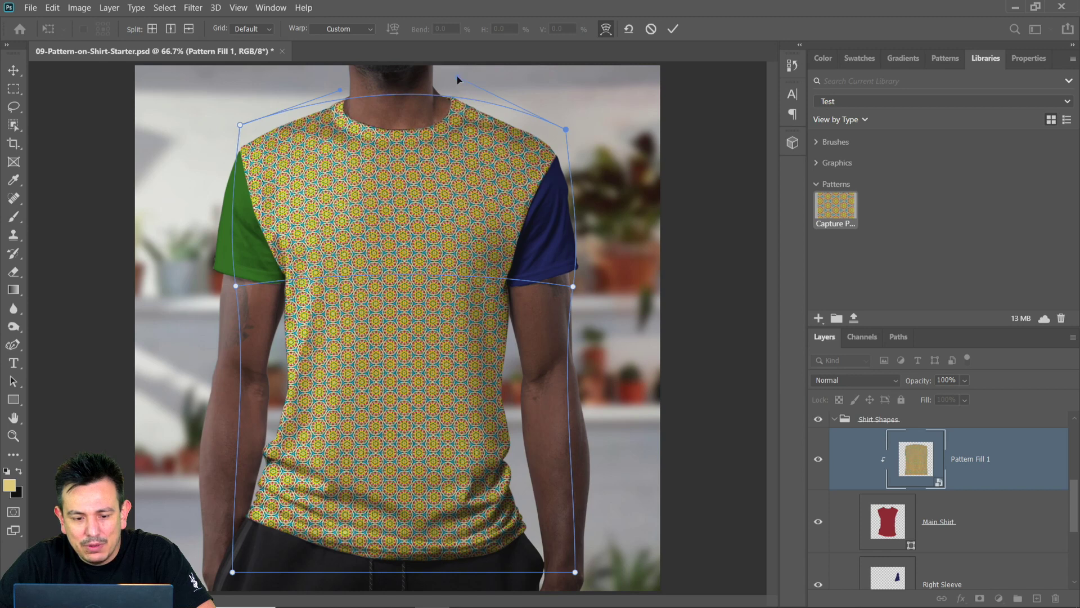
left_click_drag(339, 92, 344, 86)
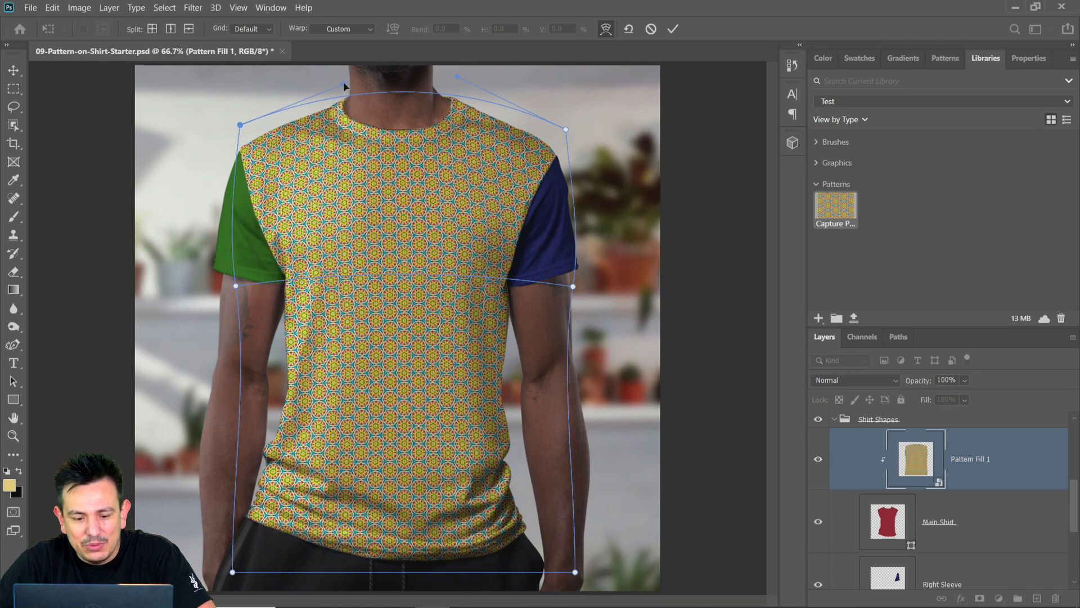
Add two more horizontal splits to the warp grid, one just above the lower folds and one at the waist
left_click(187, 29)
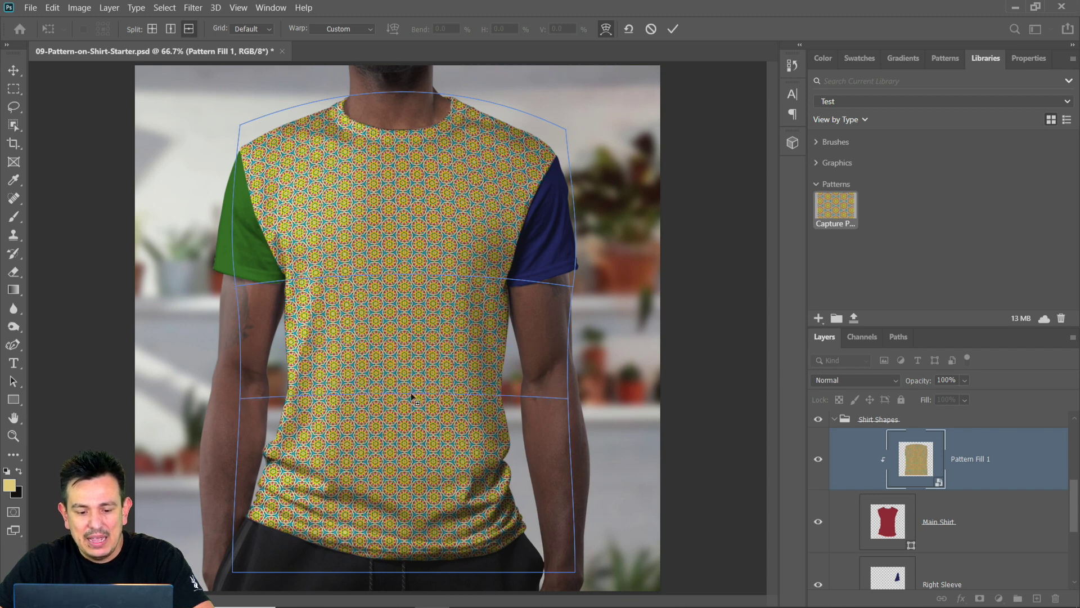
left_click(414, 440)
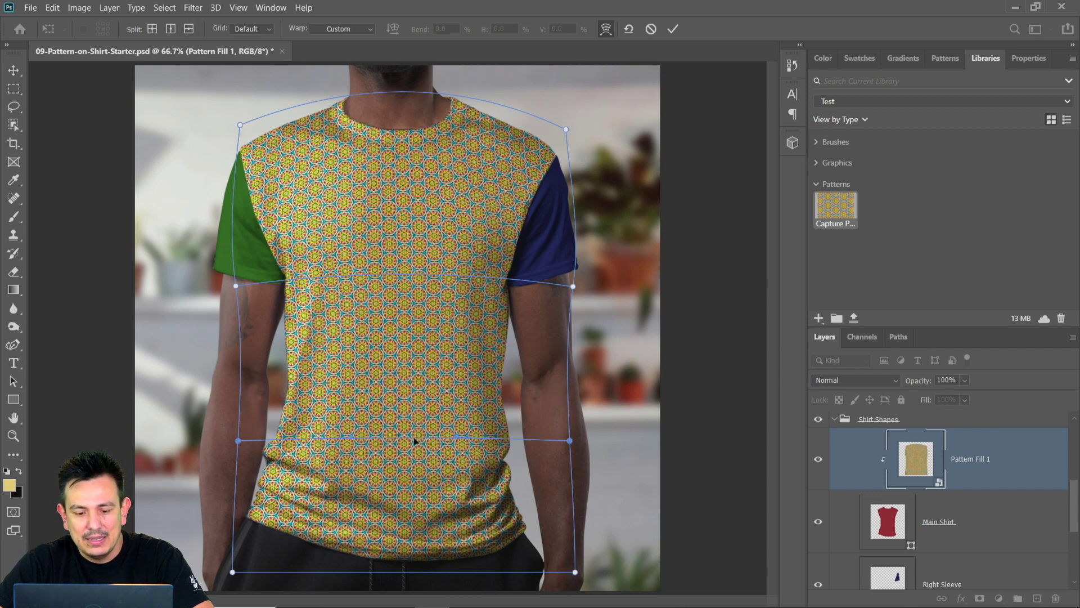
left_click(189, 28)
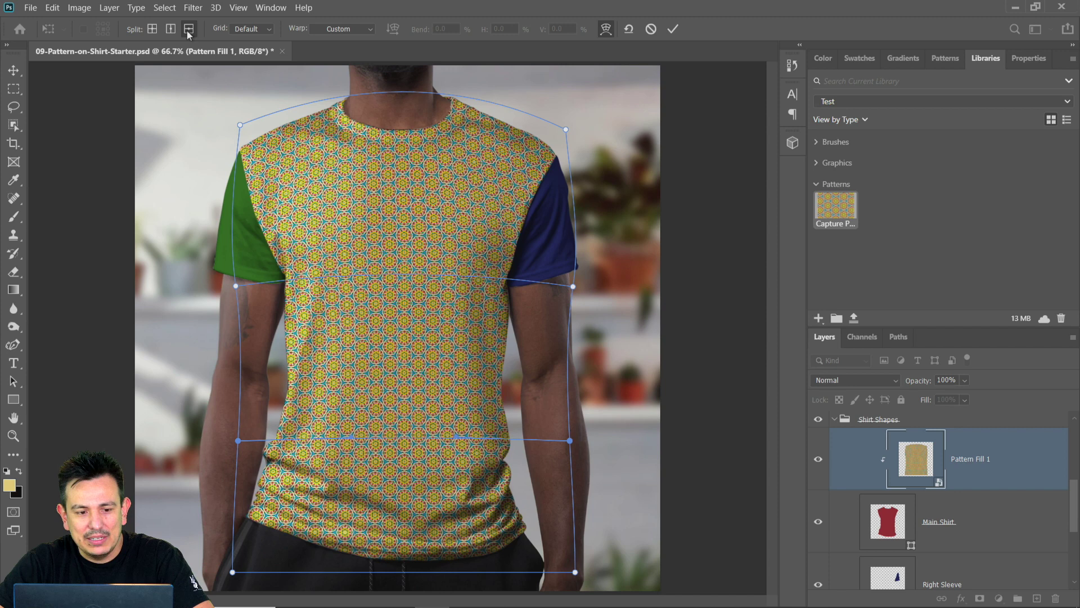
left_click(387, 367)
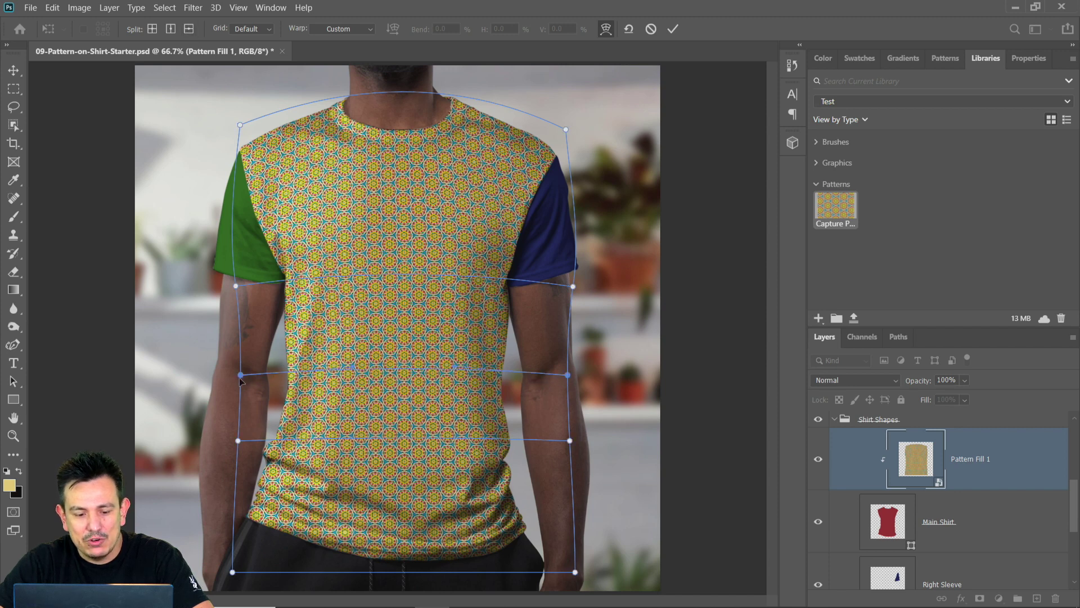
Pull both side points of the waist split inward so the pattern narrows with the torso
left_click_drag(240, 374, 250, 375)
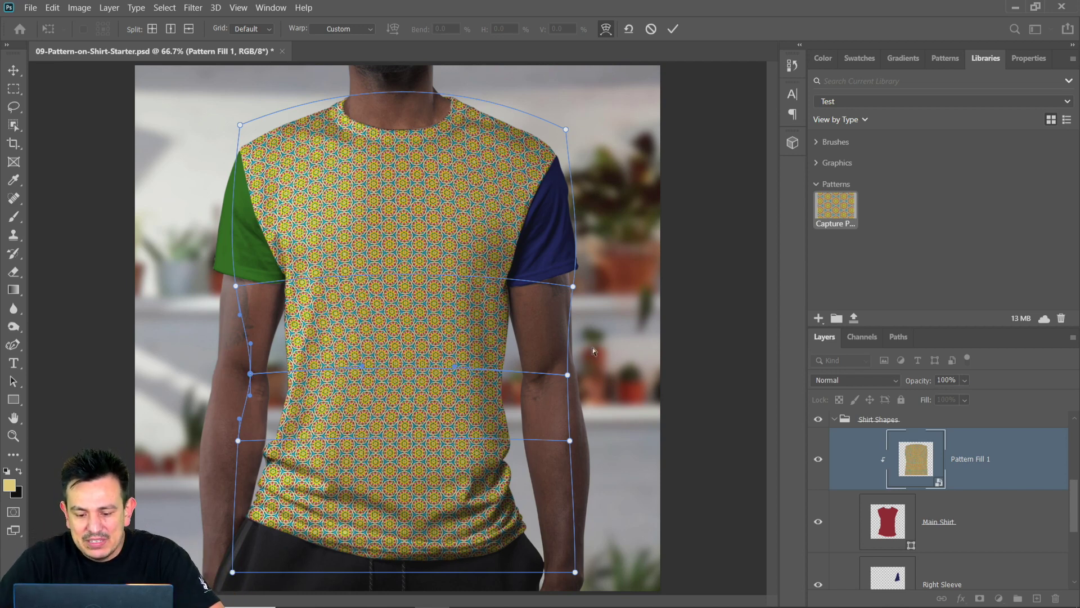
left_click(566, 374)
left_click_drag(566, 374, 550, 374)
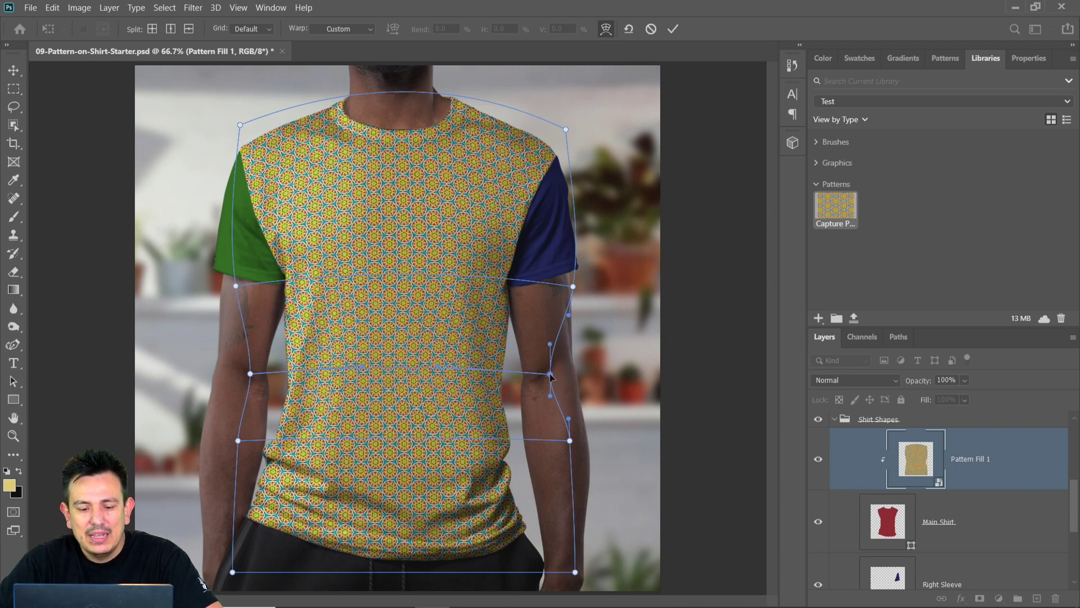
left_click(188, 29)
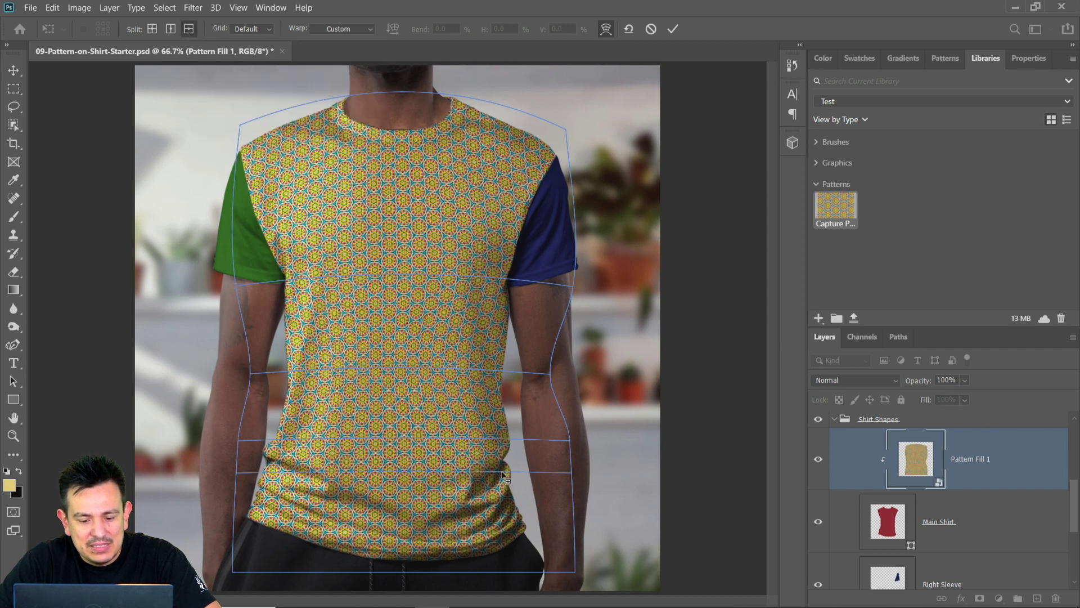
left_click(484, 532)
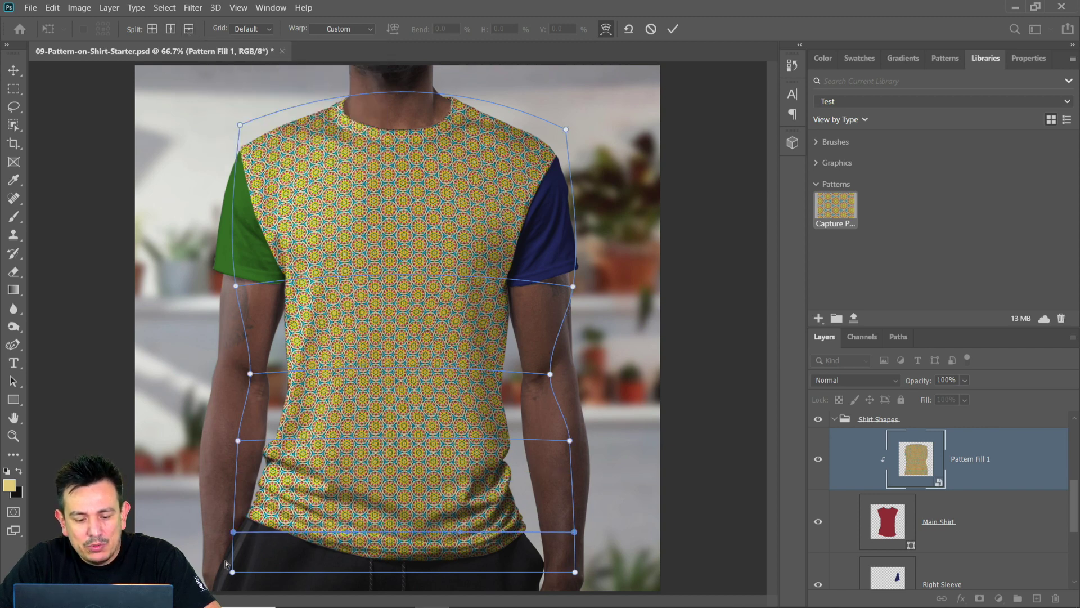
left_click_drag(232, 572, 232, 553)
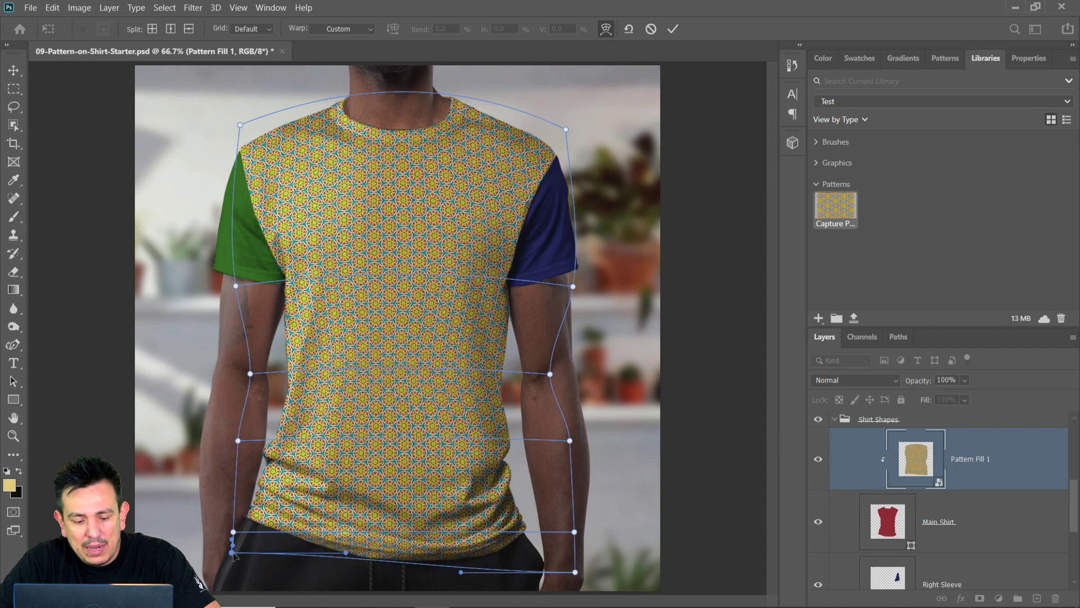
key("ctrl+z")
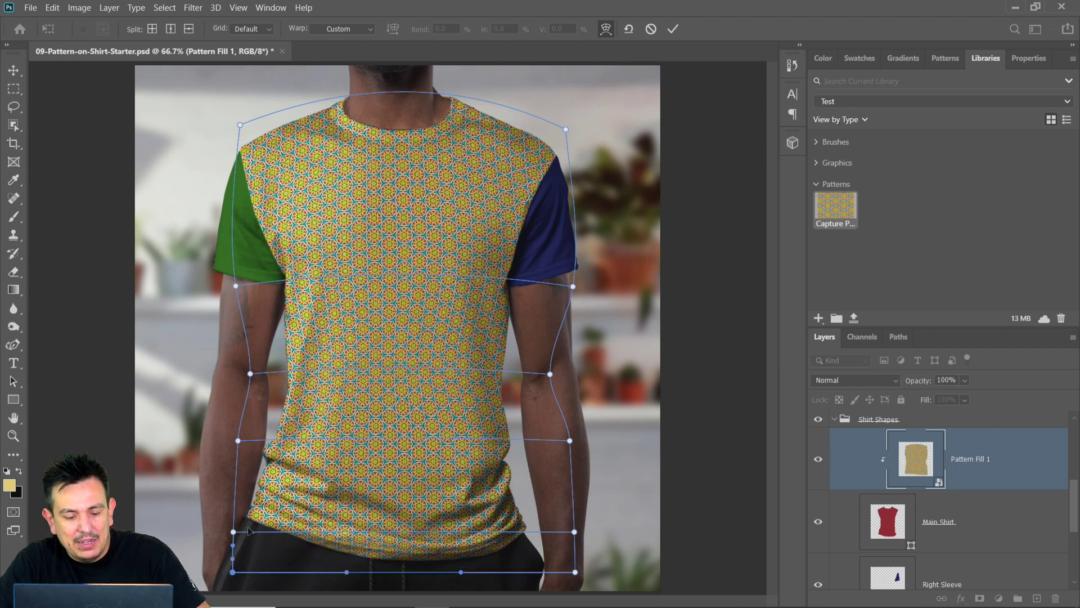
key("ctrl+z")
Raise both bottom corners of the warp toward the hem and lower the bottom-edge handles so the pattern curves along the hemline
left_click_drag(233, 572, 234, 539)
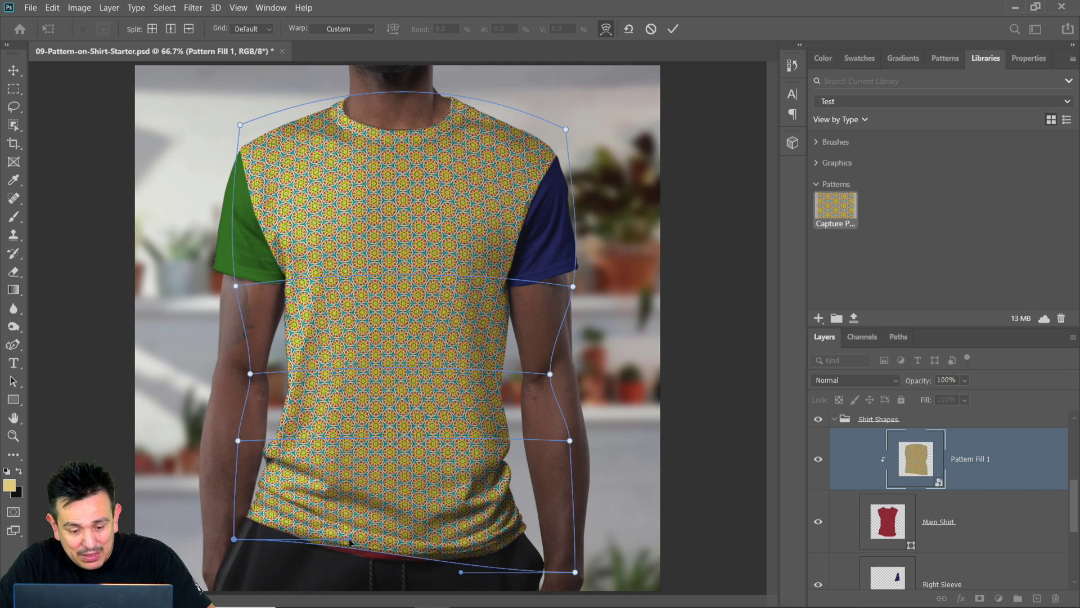
left_click_drag(350, 542, 348, 562)
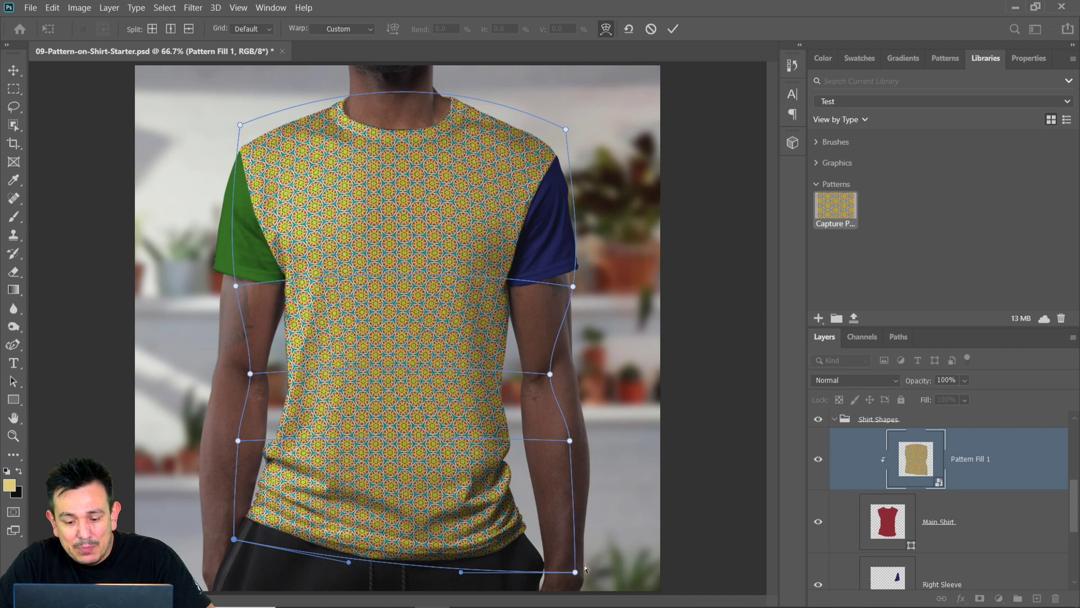
left_click_drag(575, 571, 554, 544)
left_click_drag(441, 548, 442, 565)
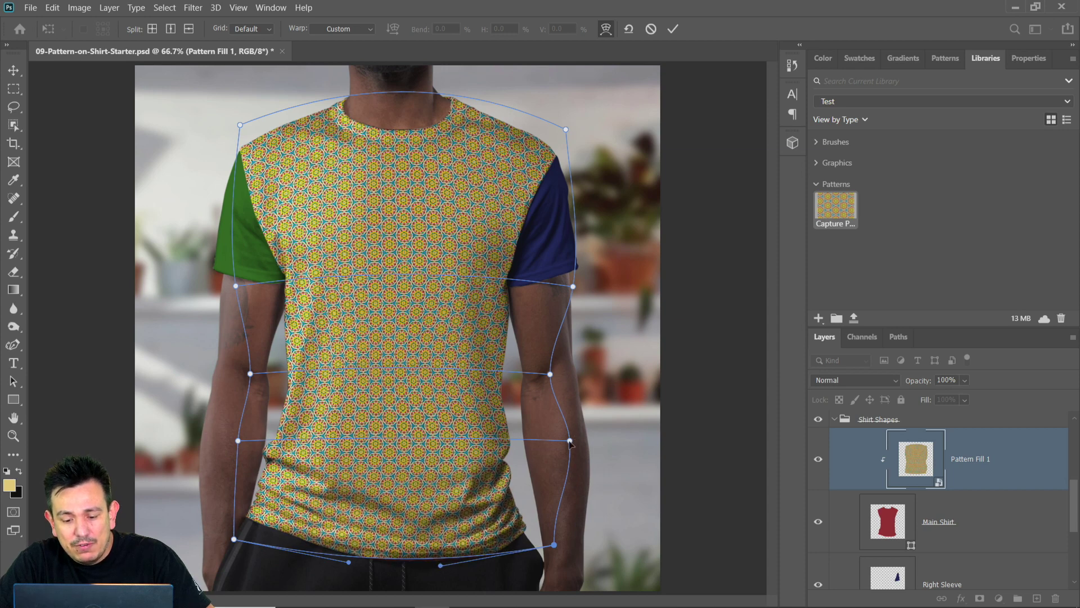
Pull the lower warp points inward, add a horizontal split just above the hem, draw in both its side points, and raise the bottom-edge handle
left_click_drag(570, 442, 559, 444)
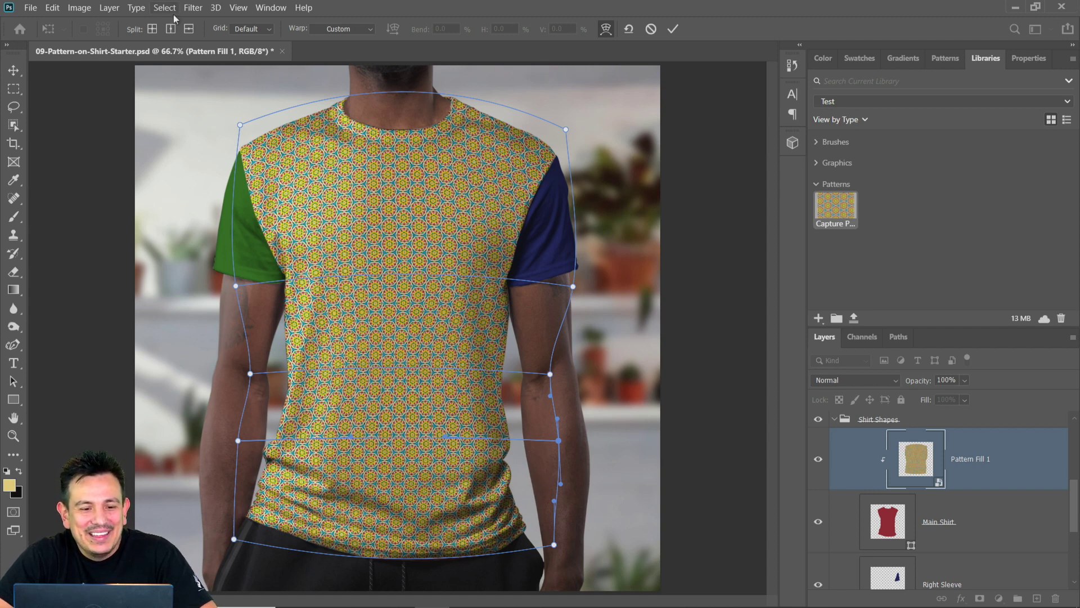
left_click(189, 28)
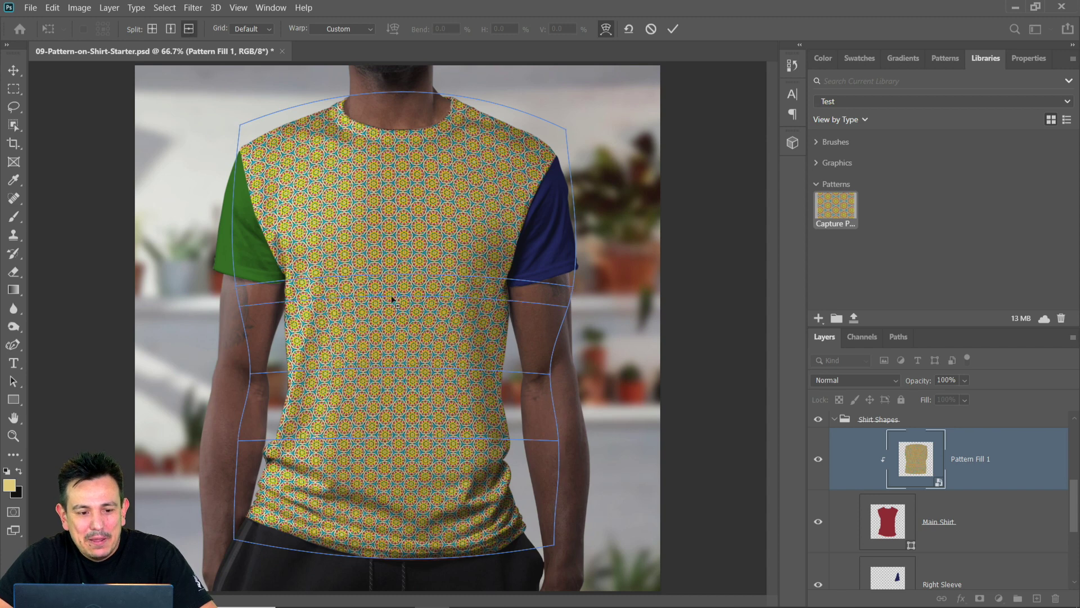
left_click(460, 532)
left_click_drag(556, 521, 534, 521)
left_click_drag(234, 513, 239, 508)
left_click(234, 539)
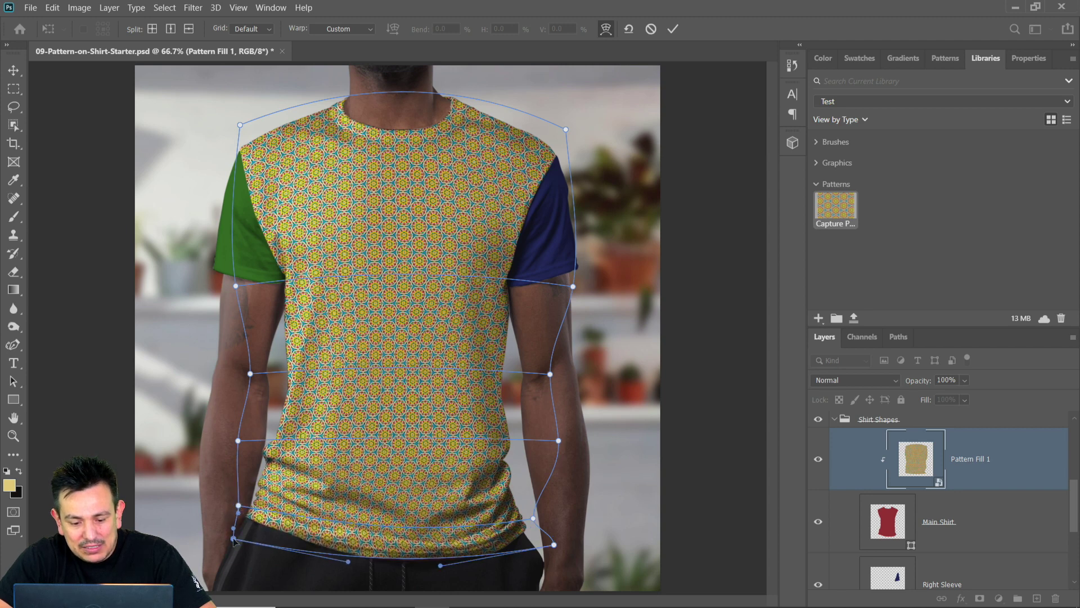
left_click_drag(441, 565, 438, 559)
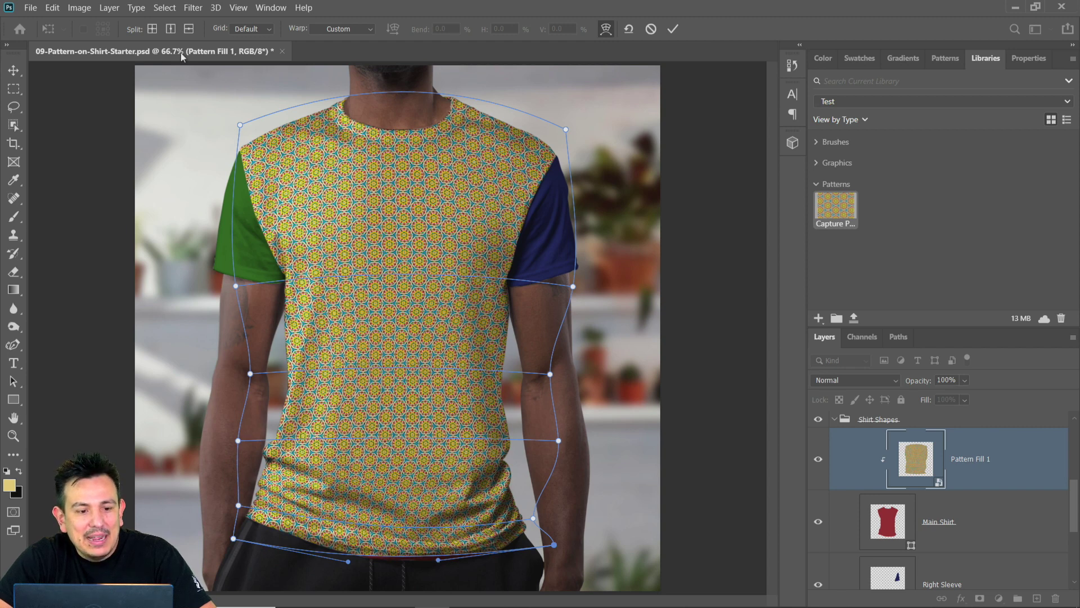
Add a horizontal split across the upper lower-shirt folds and pull its side point below the blue sleeve inward
left_click(189, 29)
left_click(361, 459)
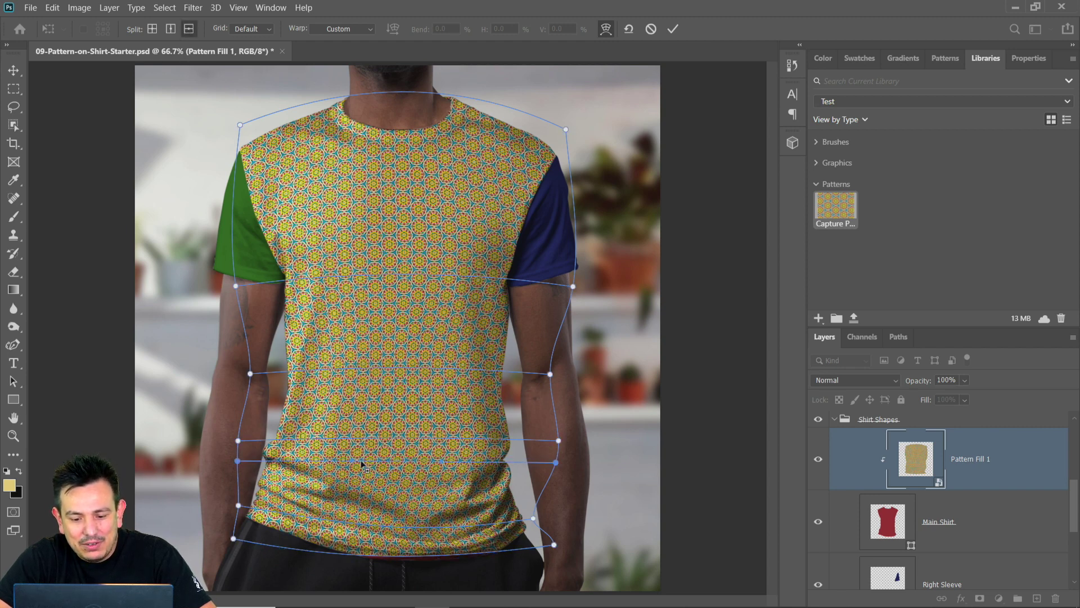
left_click_drag(557, 461, 545, 461)
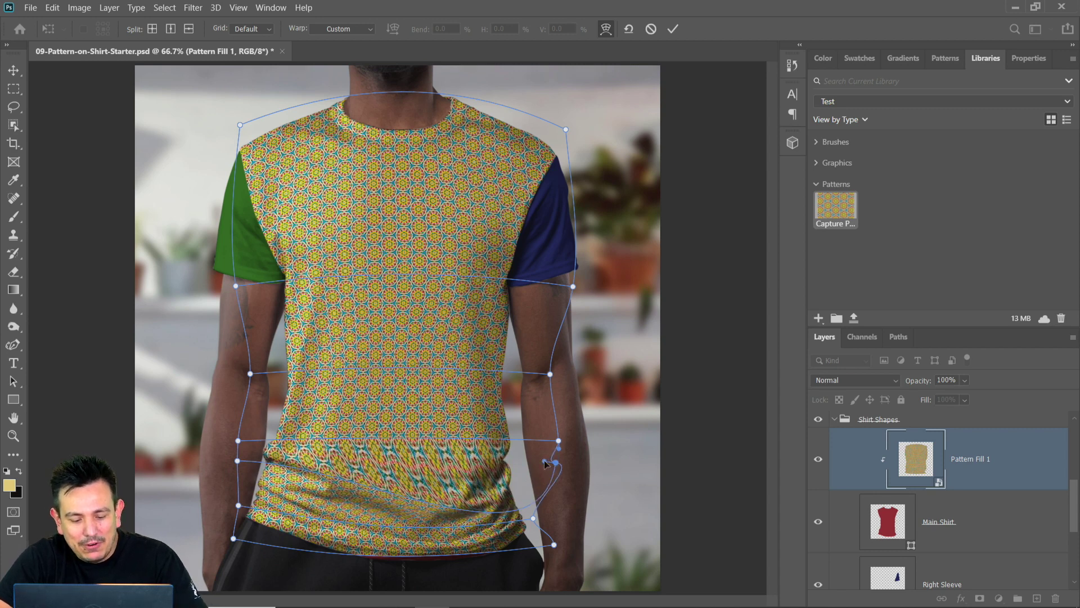
key("ctrl+z")
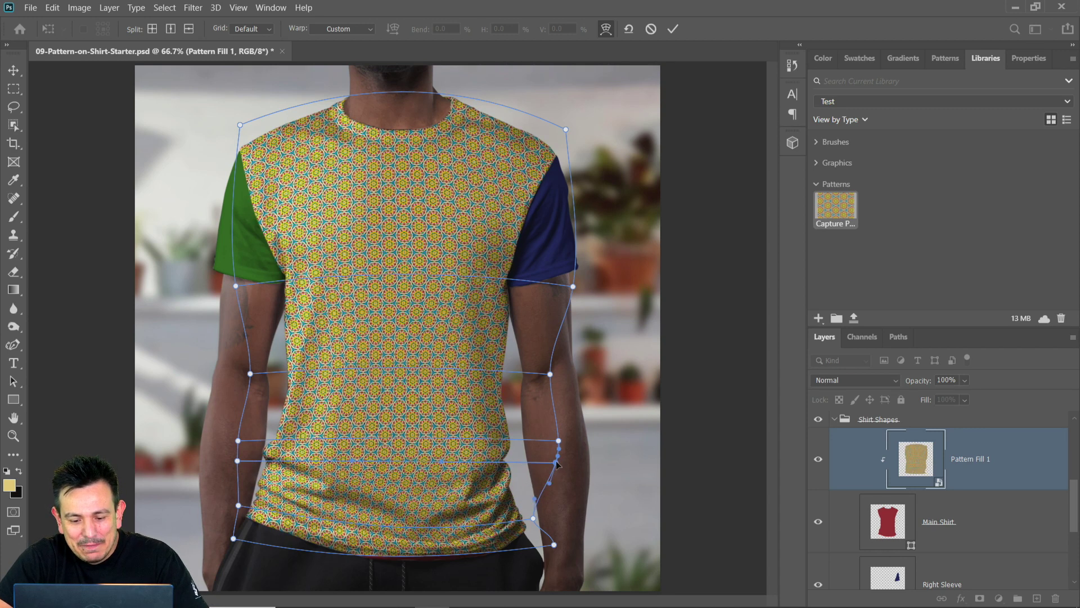
left_click_drag(557, 462, 541, 460)
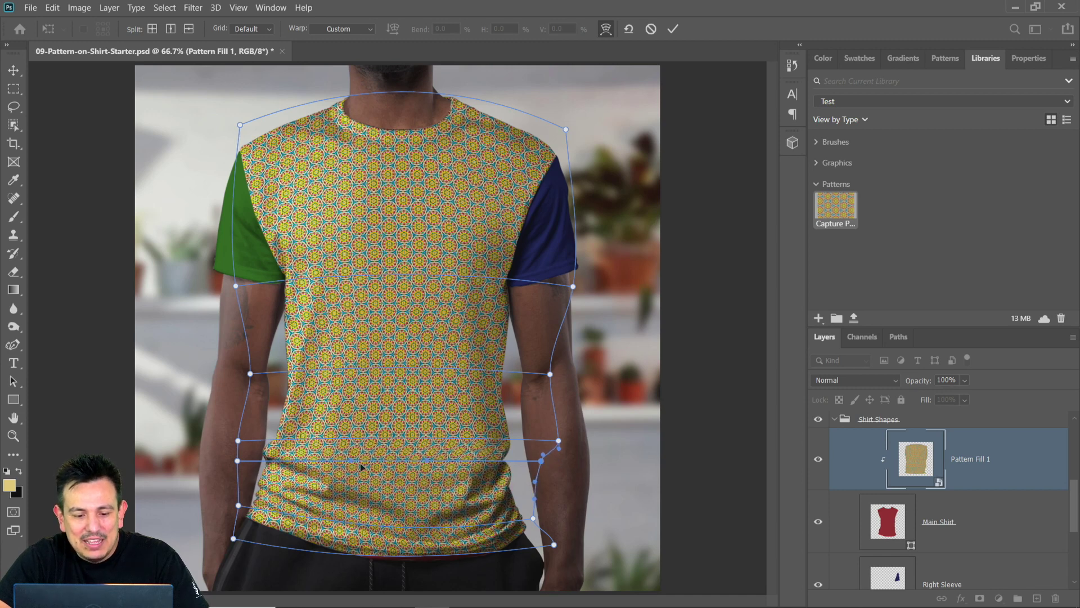
Add a vertical split down the shirt's centre and lower its waist point and the point just above the hem
left_click(177, 31)
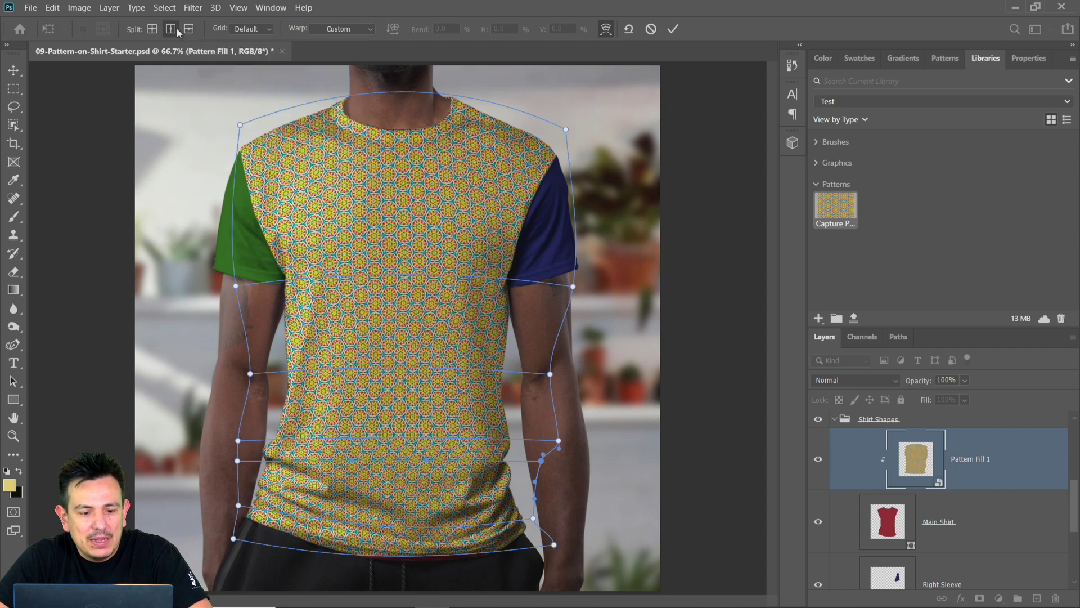
left_click(398, 273)
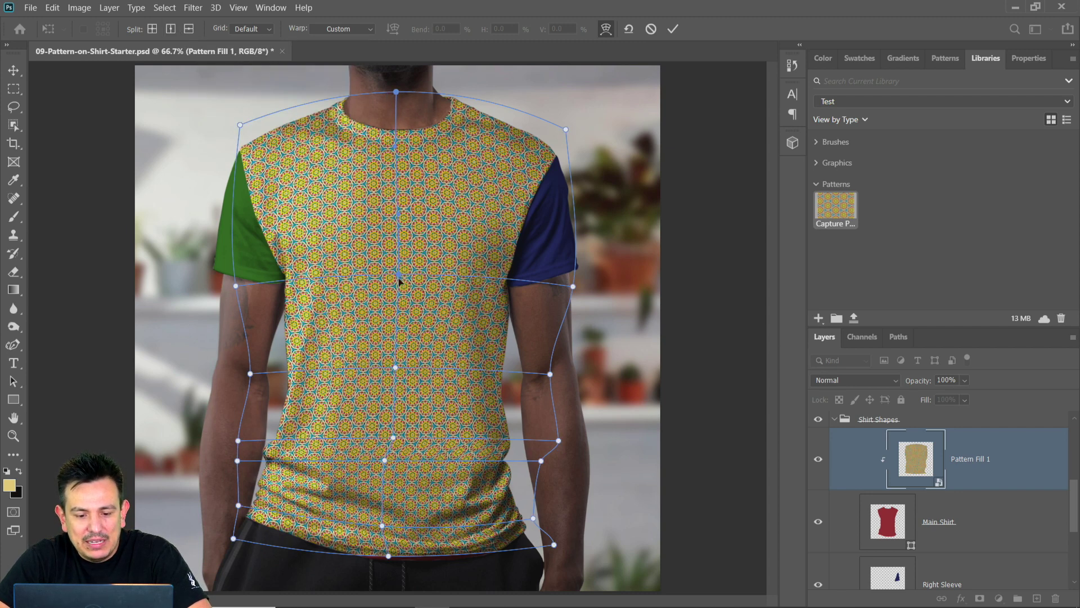
left_click(395, 369)
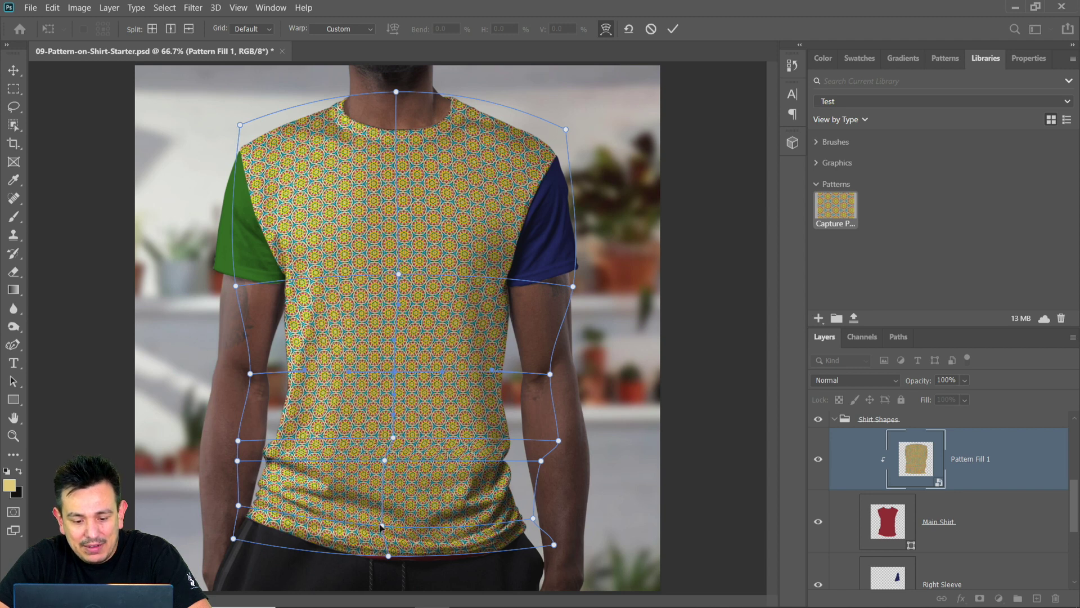
left_click_drag(379, 525, 380, 535)
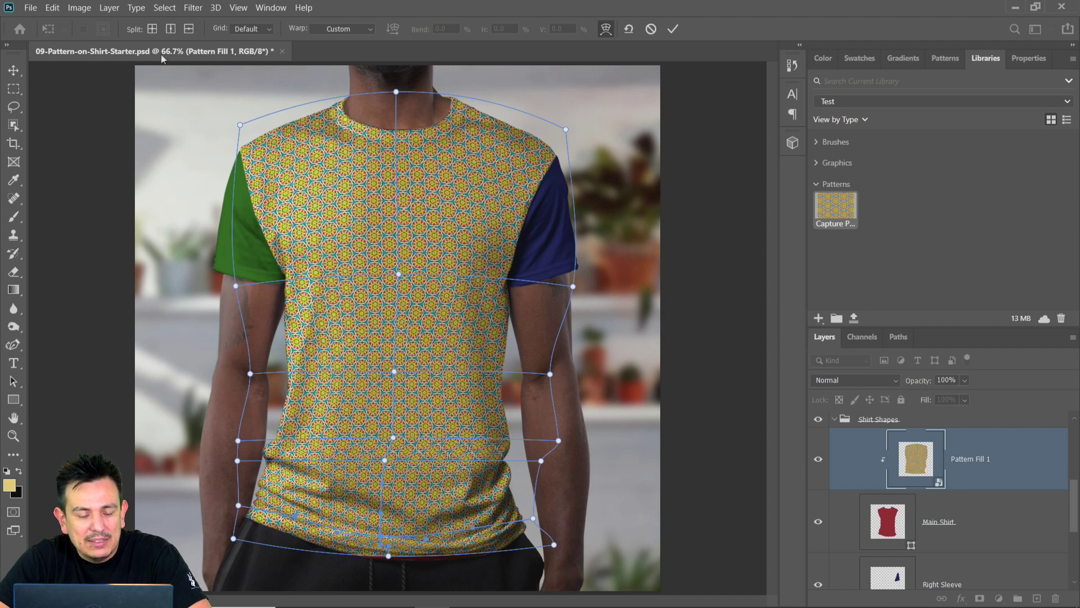
Add a horizontal split midway between the lower folds and hem, adjust its centre point vertically, and apply the warp
left_click(189, 29)
left_click(363, 502)
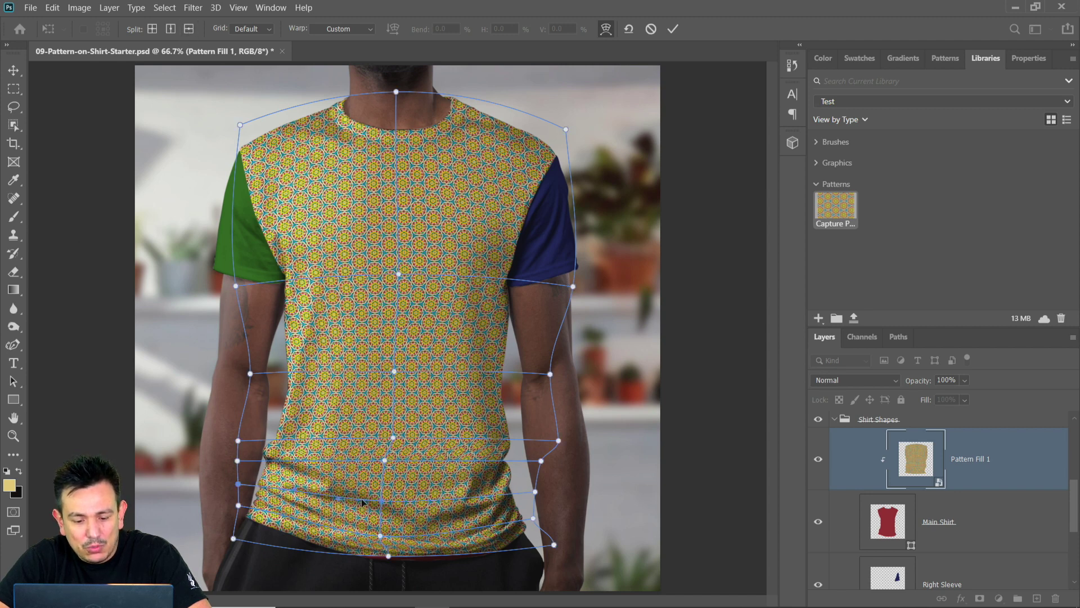
left_click_drag(377, 498, 377, 505)
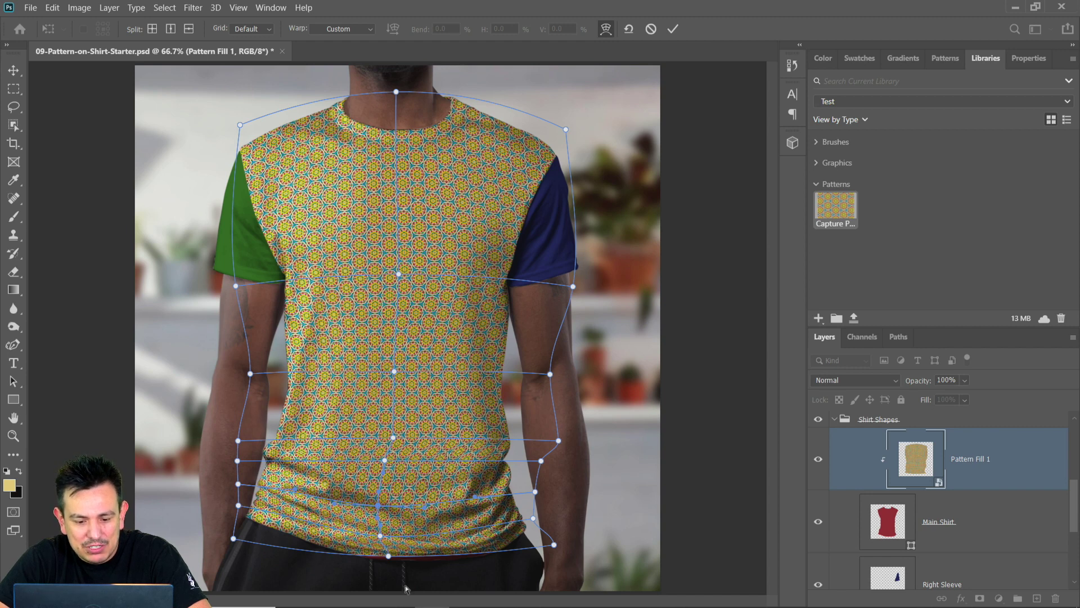
left_click_drag(379, 508, 378, 498)
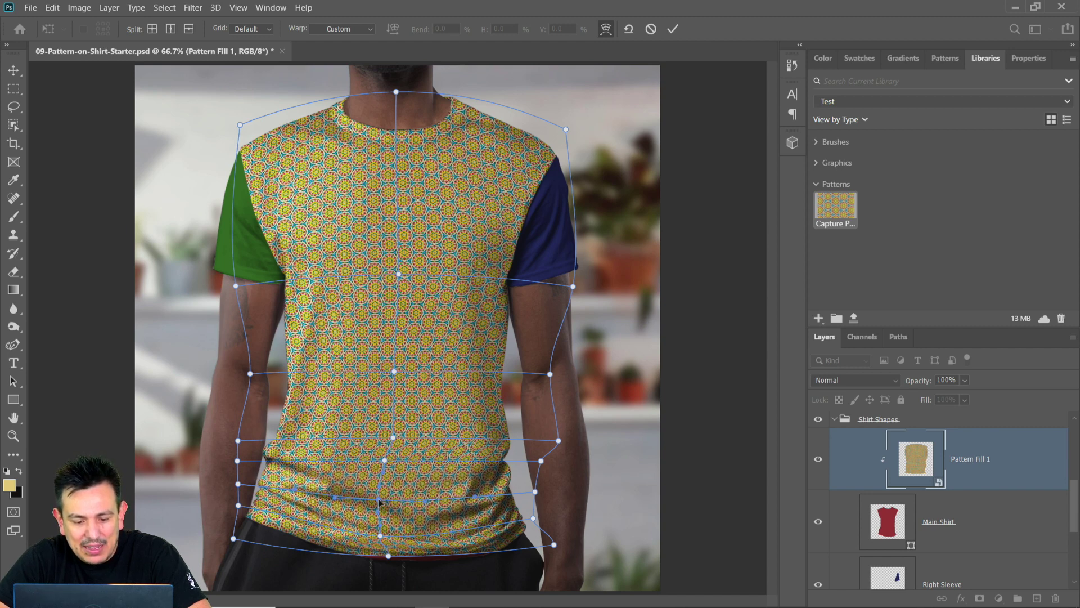
left_click(672, 33)
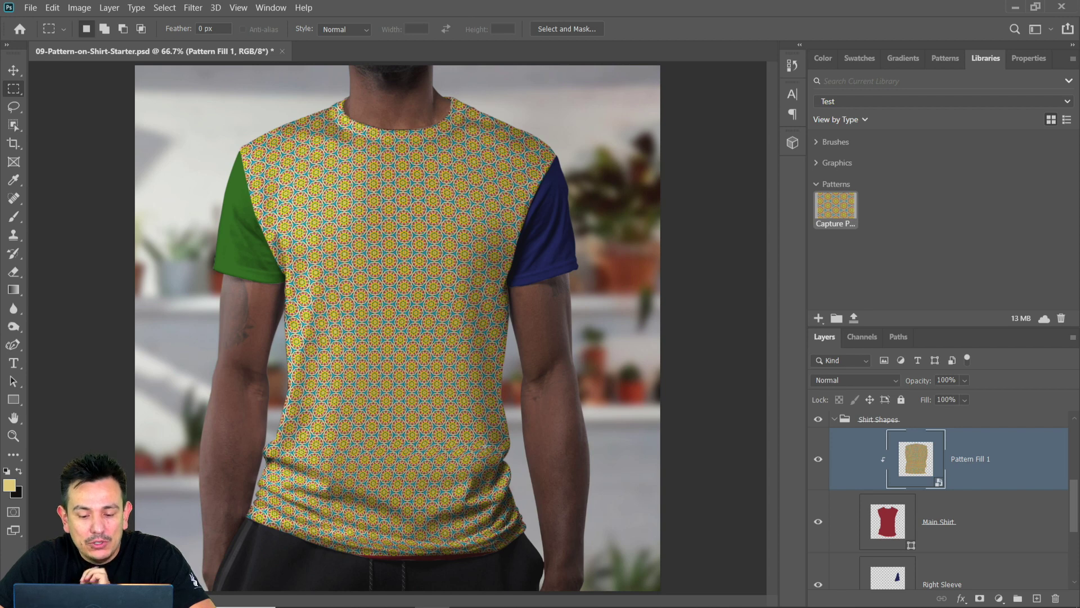
Open Liquify on the Pattern Fill 1 smart object and show all layers as the backdrop
left_click(192, 7)
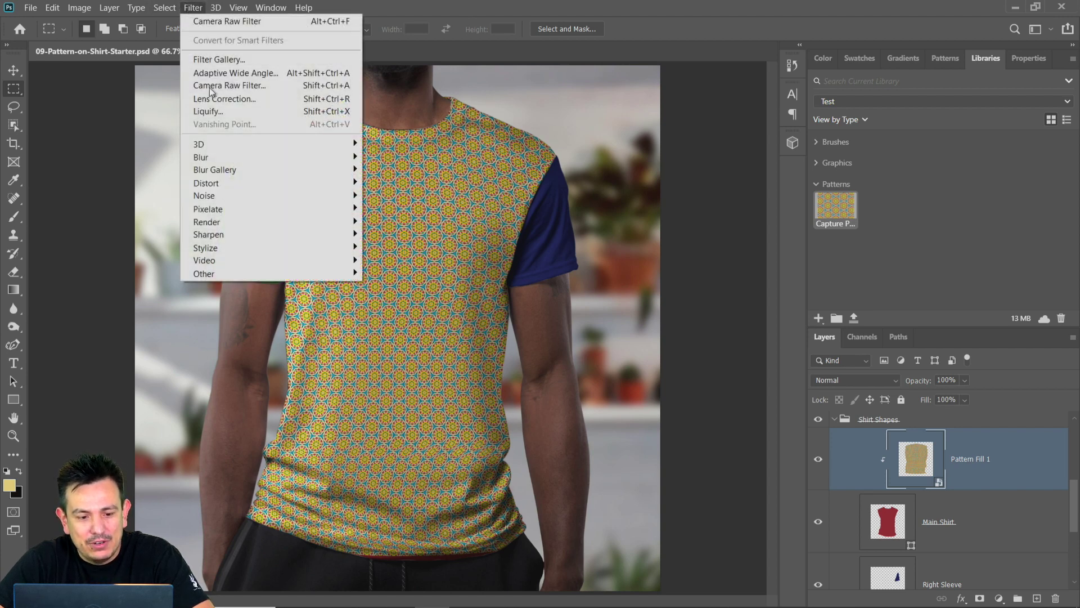
left_click(221, 112)
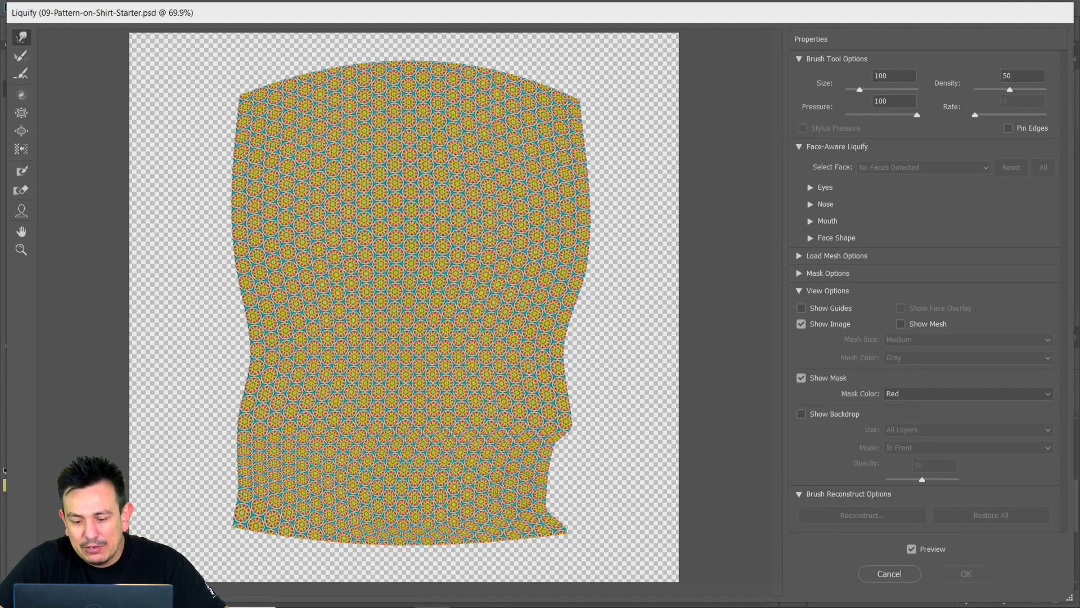
left_click(569, 500)
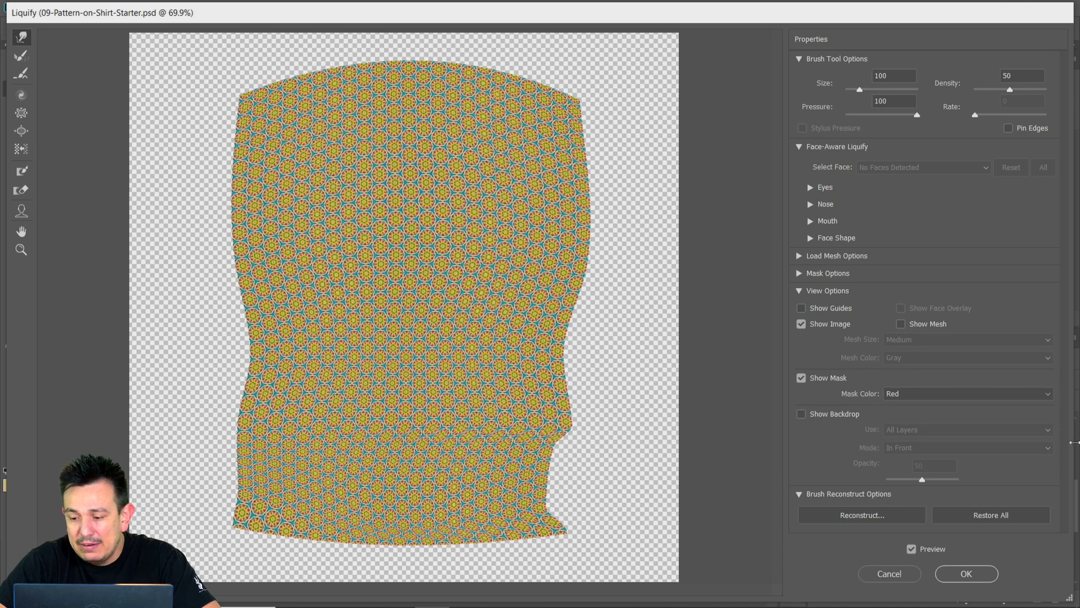
left_click(834, 413)
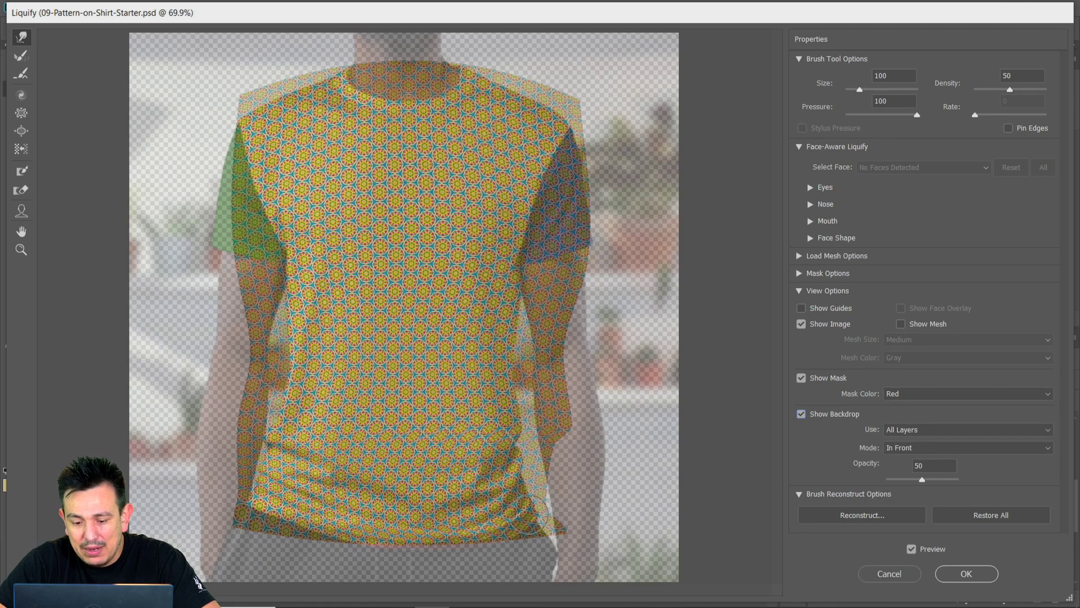
With a size 200 Forward Warp brush, push the pattern along the lower folds and the hem corner on the green-sleeve side
key("bracketright")
key("bracketright")
key("bracketright")
key("bracketright")
key("bracketright")
key("bracketright")
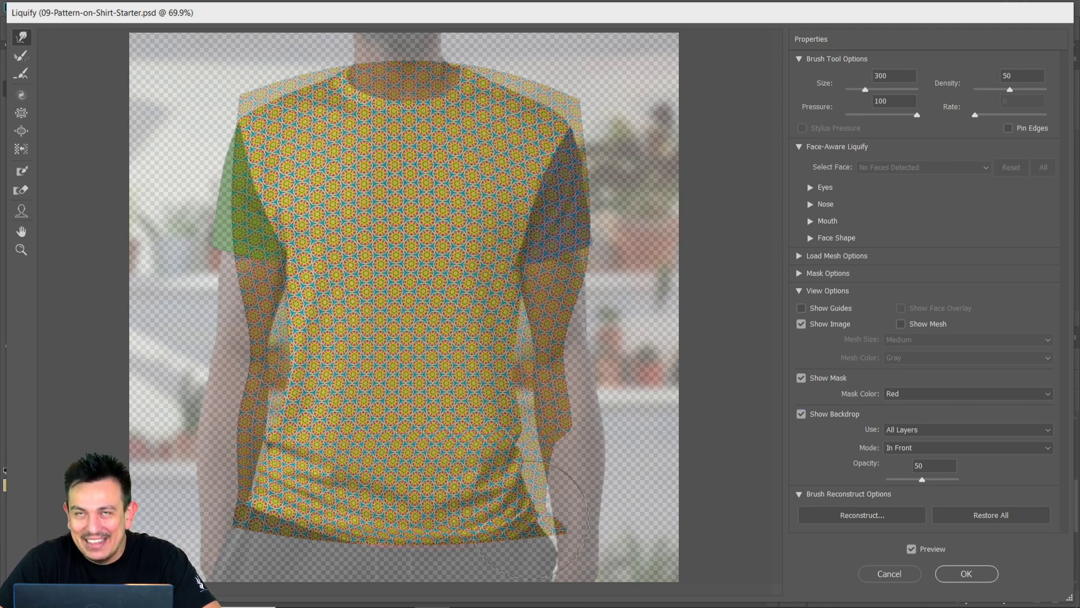
key("bracketright")
key("bracketright")
key("bracketleft")
key("bracketleft")
key("bracketleft")
key("bracketleft")
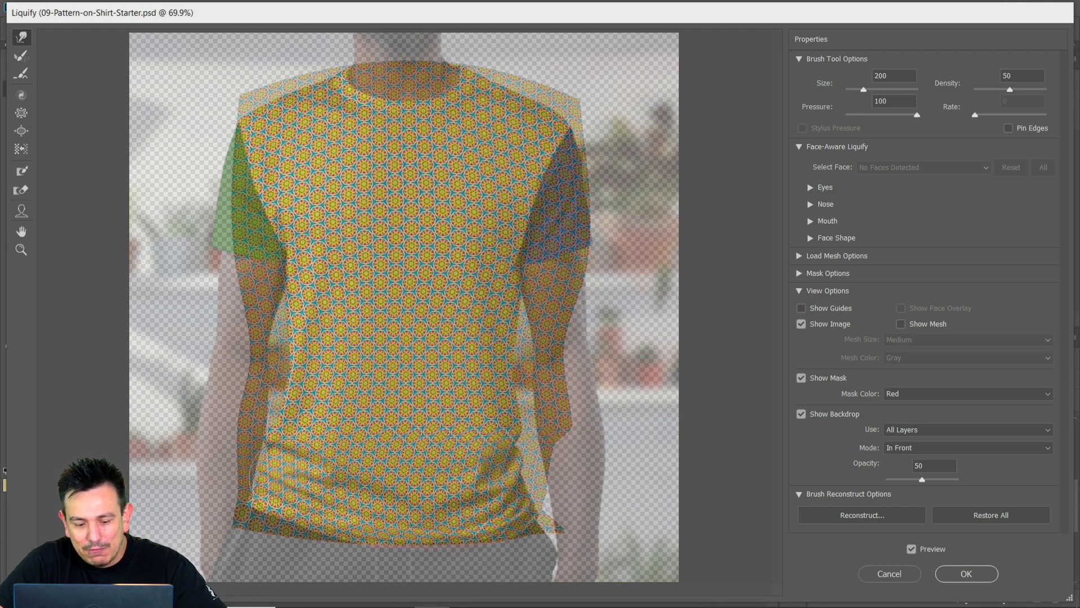
left_click_drag(340, 455, 307, 440)
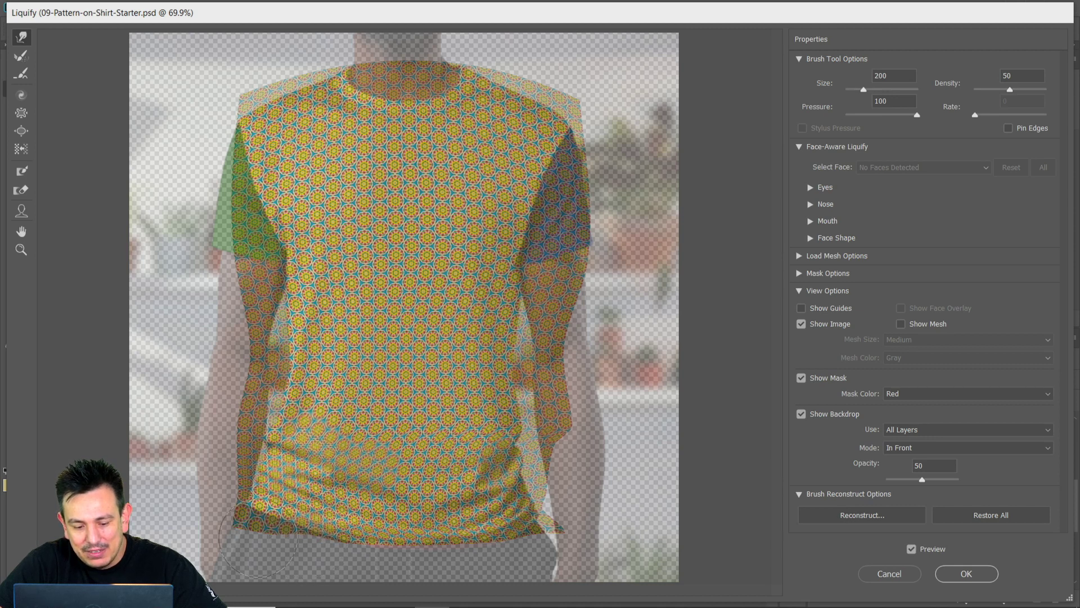
left_click_drag(258, 525, 260, 512)
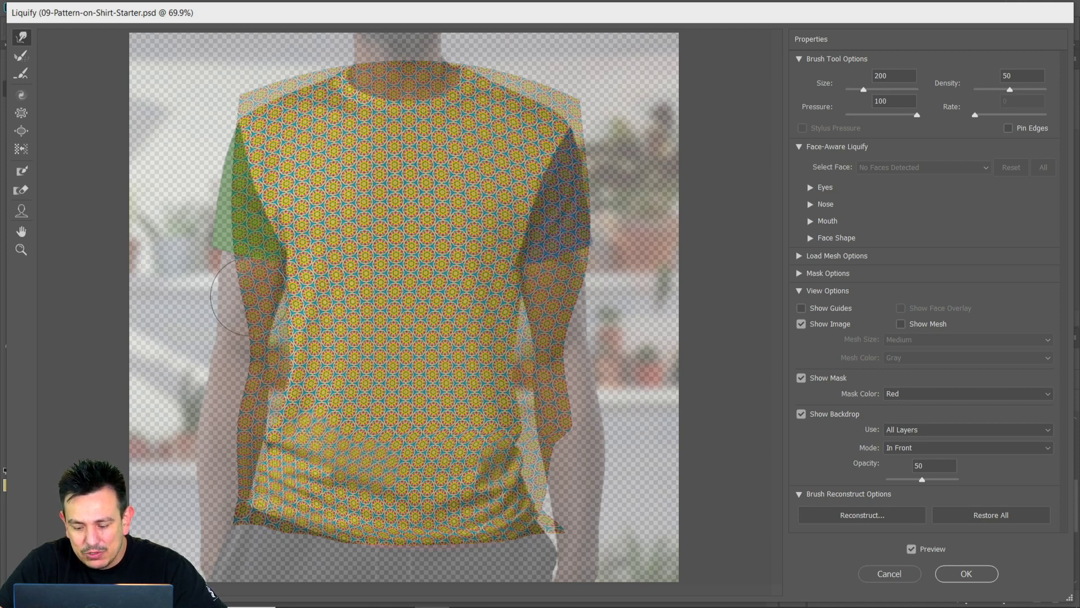
Lower the backdrop opacity to 26, nudge the pattern under the blue sleeve with a size 125 brush, and apply Liquify
key("bracketleft")
key("bracketleft")
key("bracketleft")
key("bracketleft")
key("bracketleft")
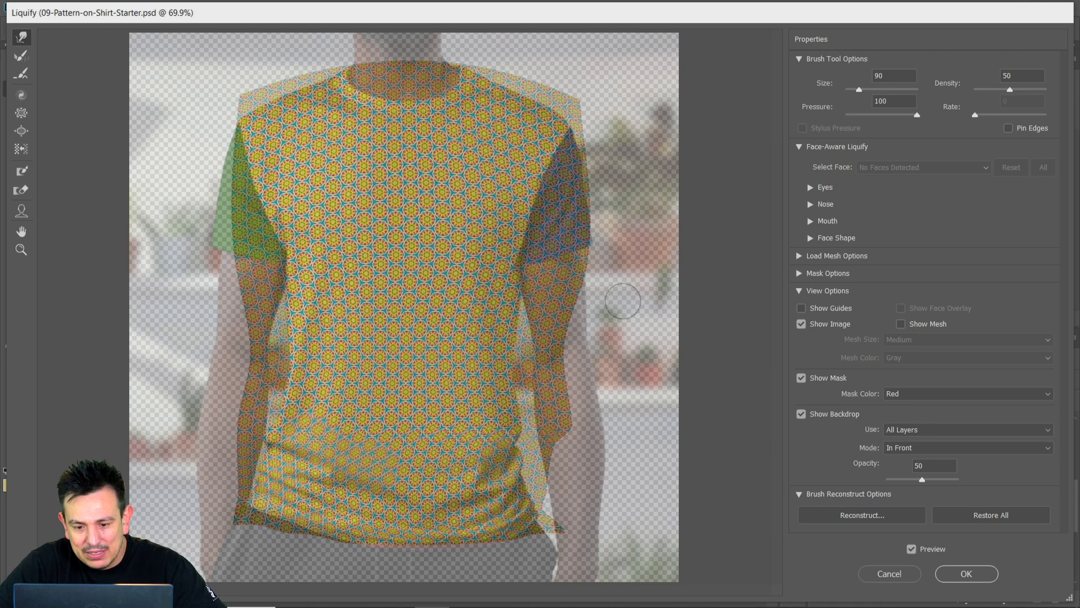
mouse_move(892, 479)
left_mouse_down()
mouse_move(958, 479)
mouse_move(913, 493)
mouse_move(905, 482)
left_mouse_up()
left_click_drag(524, 262, 527, 266)
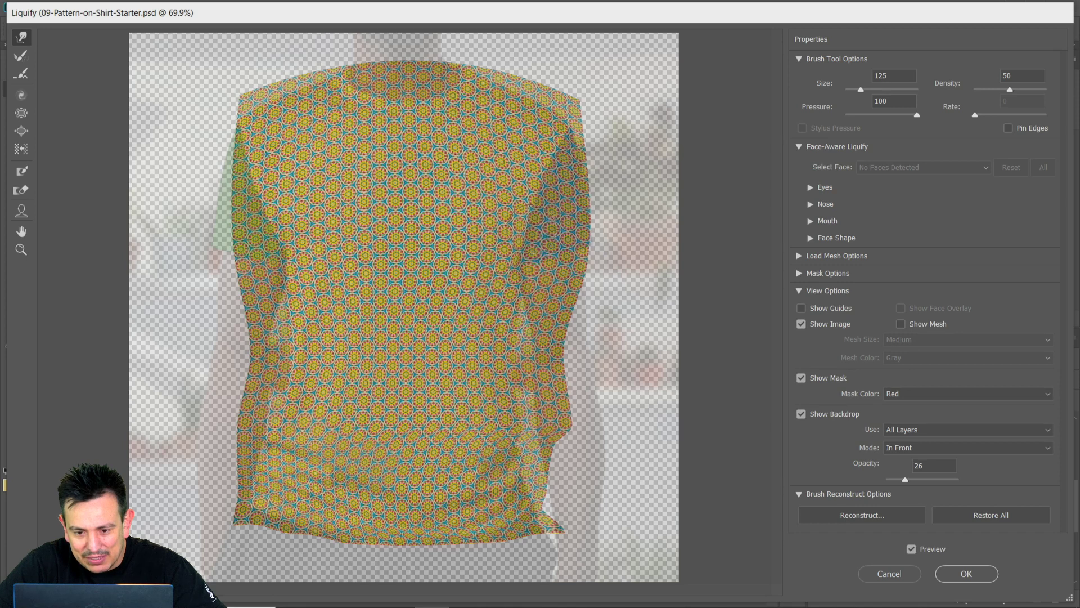
left_click(968, 572)
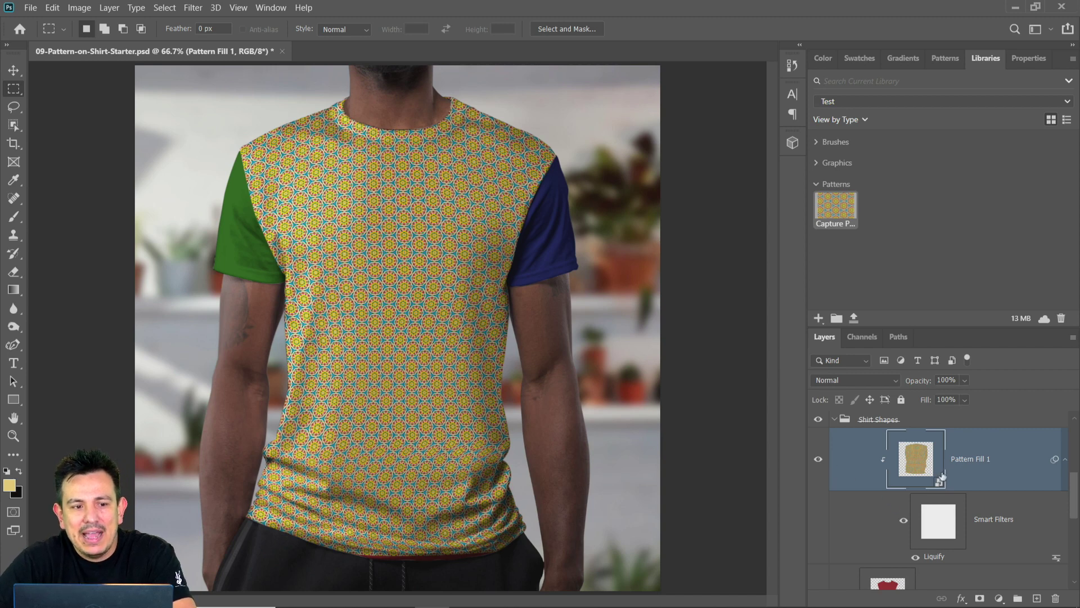
left_click(835, 420)
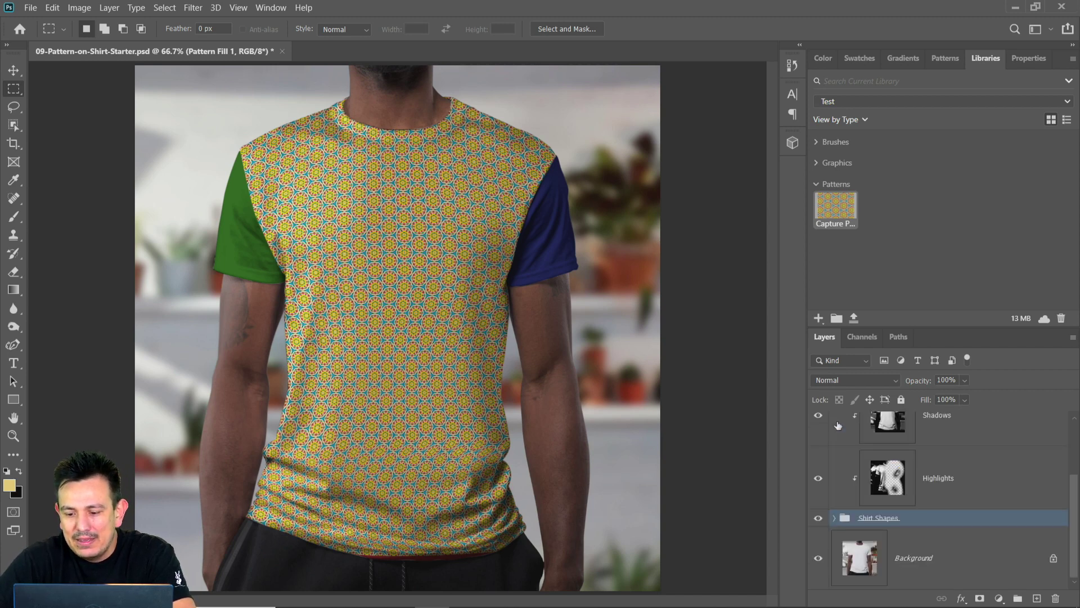
scroll(901, 483, "up", 2)
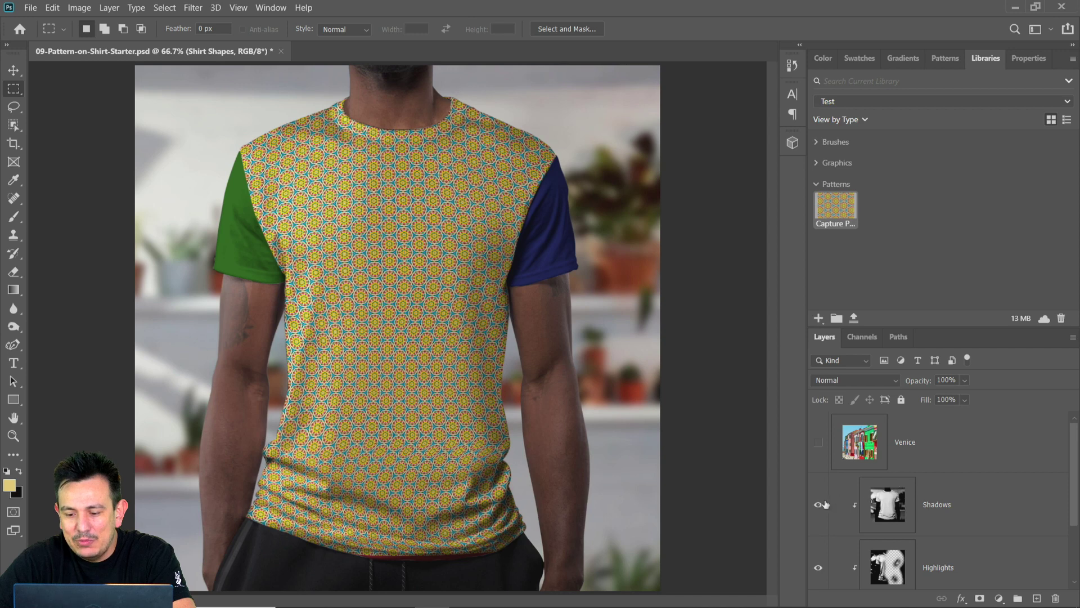
scroll(878, 512, "down", 2)
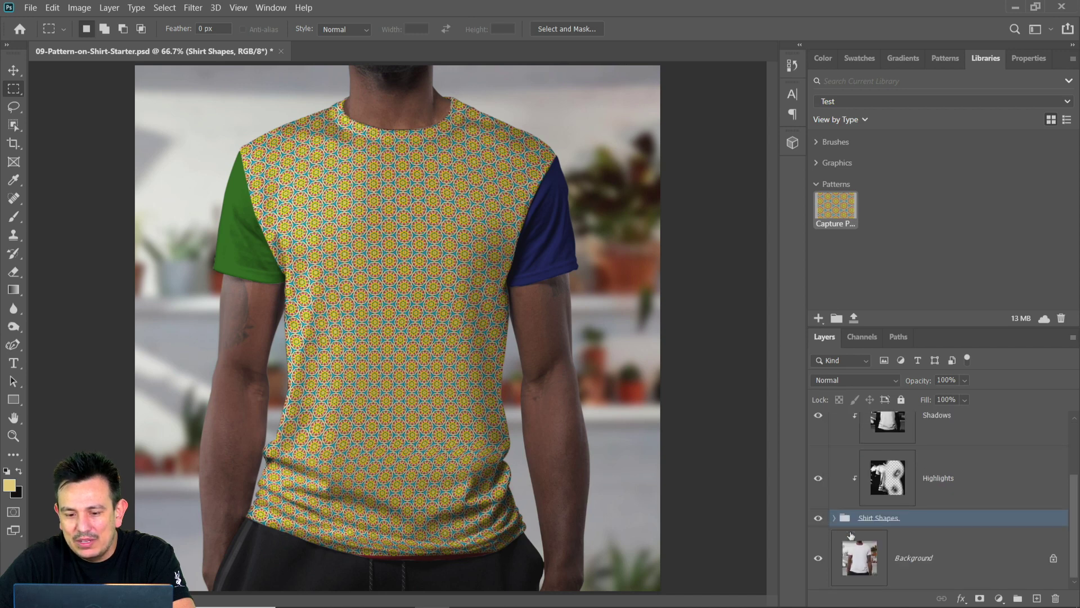
left_click(835, 517)
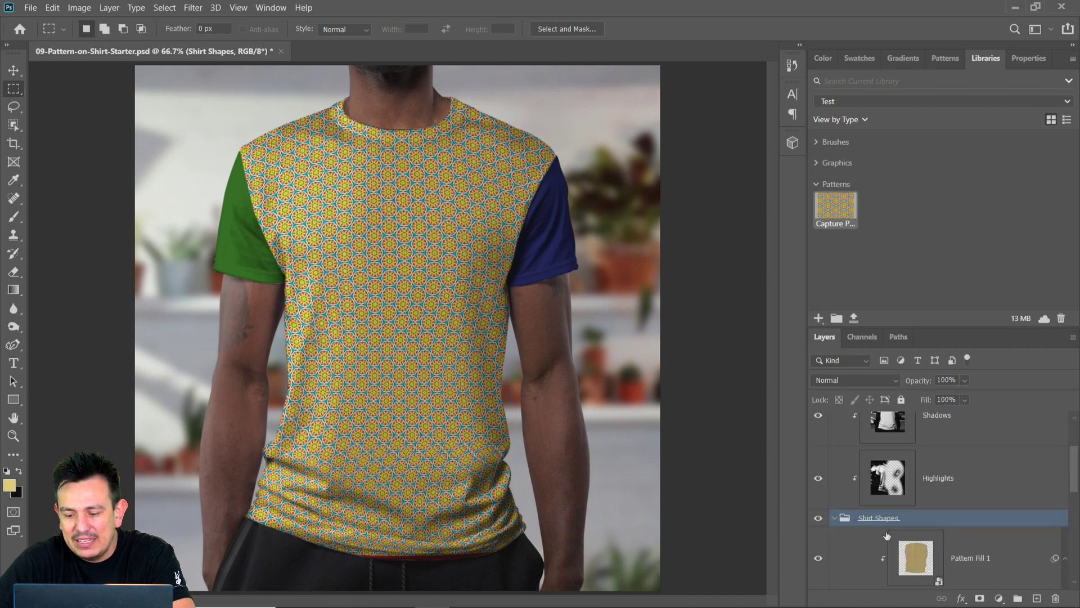
Add the Capture Patterns 1 library pattern as a fill layer above Right Sleeve and delete its layer mask
scroll(887, 536, "down", 3)
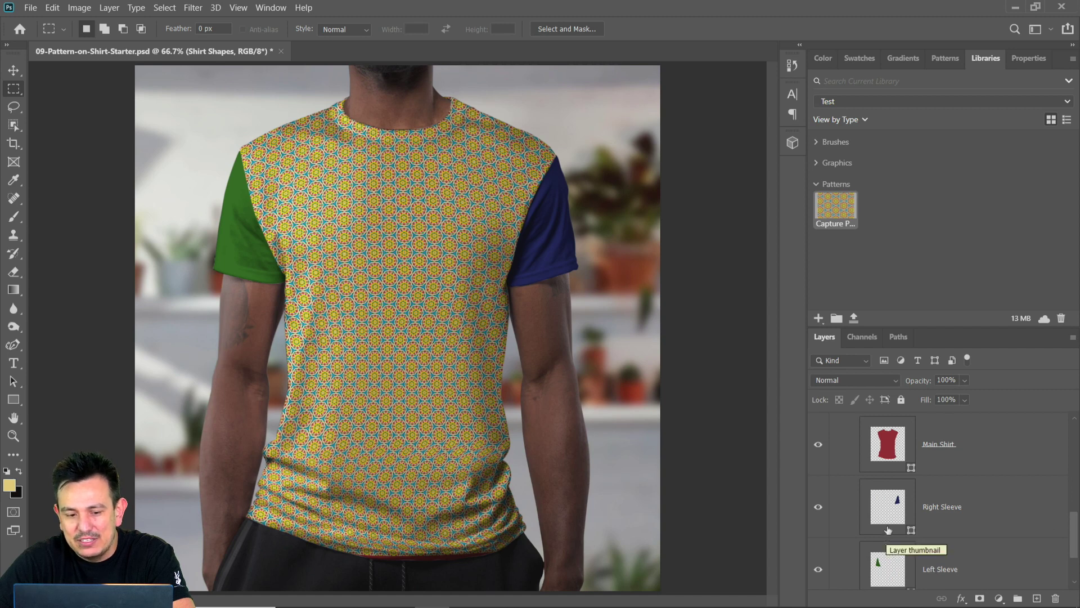
left_click(892, 524)
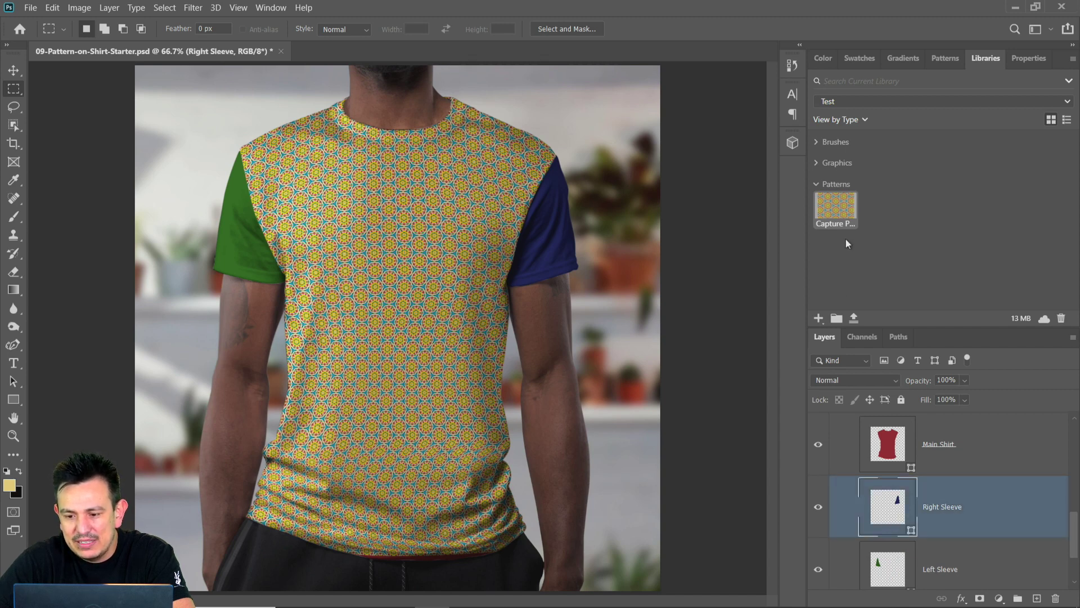
left_click_drag(843, 223, 923, 492)
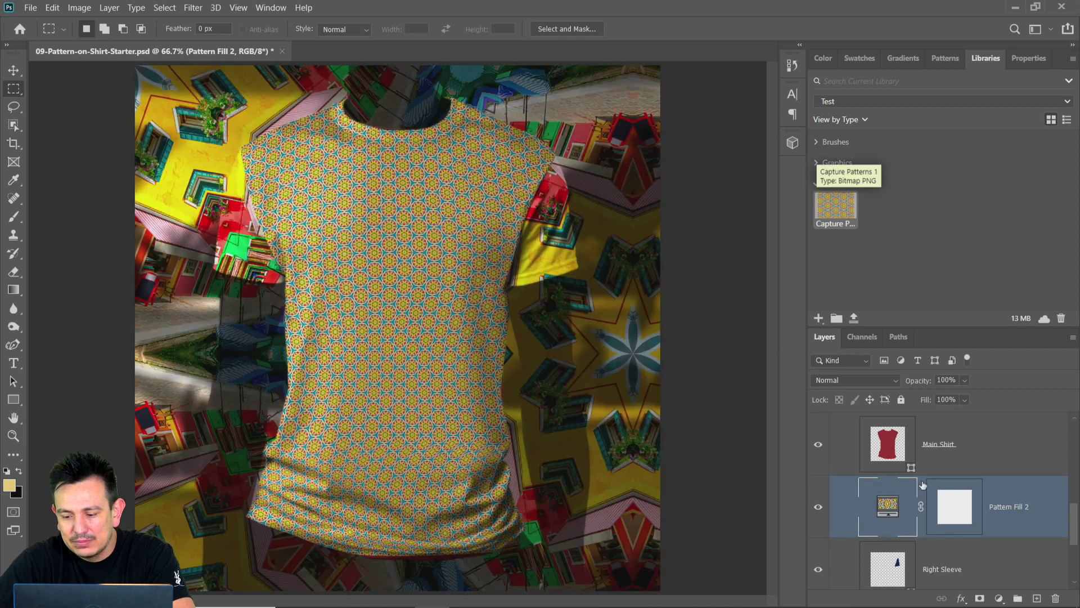
right_click(944, 504)
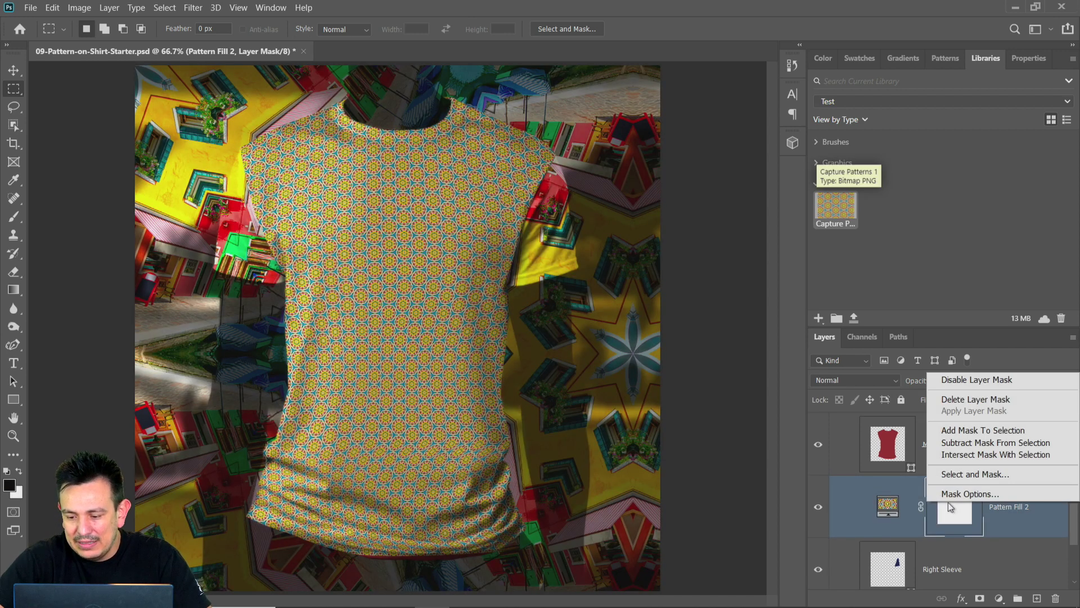
left_click(970, 401)
Set the scale of the Pattern Fill 2 layer to 3%
scroll(900, 491, "up", 2)
scroll(901, 491, "down", 4)
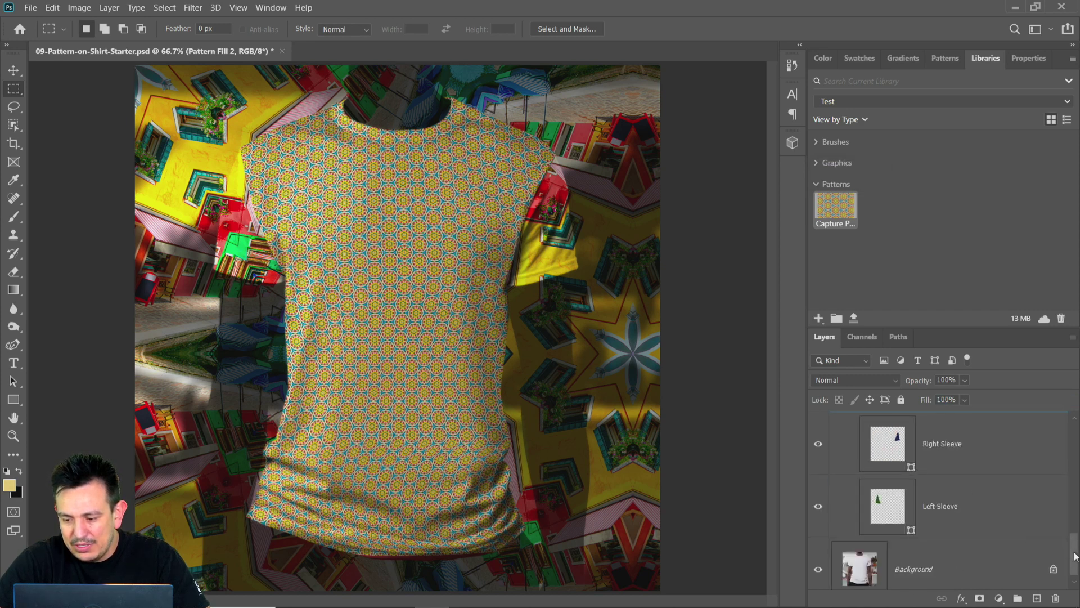
scroll(1075, 556, "up", 2)
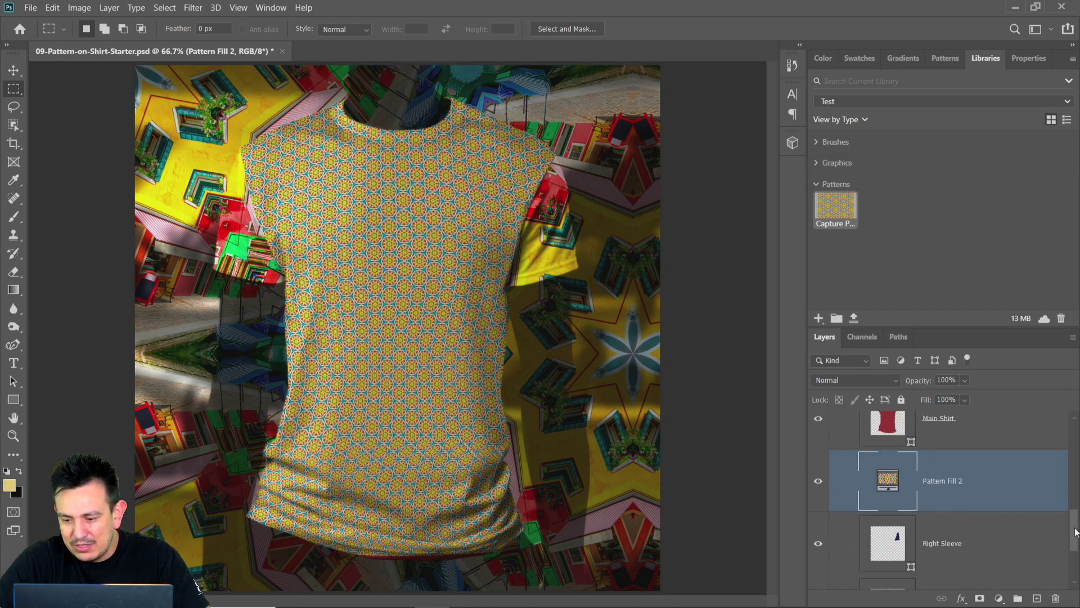
double_click(891, 490)
double_click(532, 178)
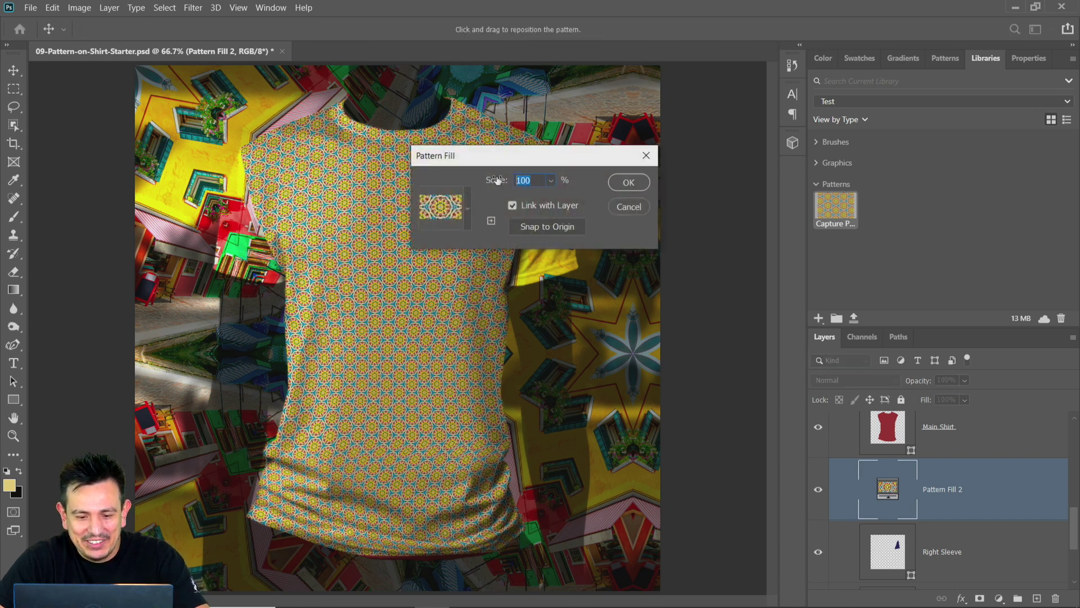
type("3")
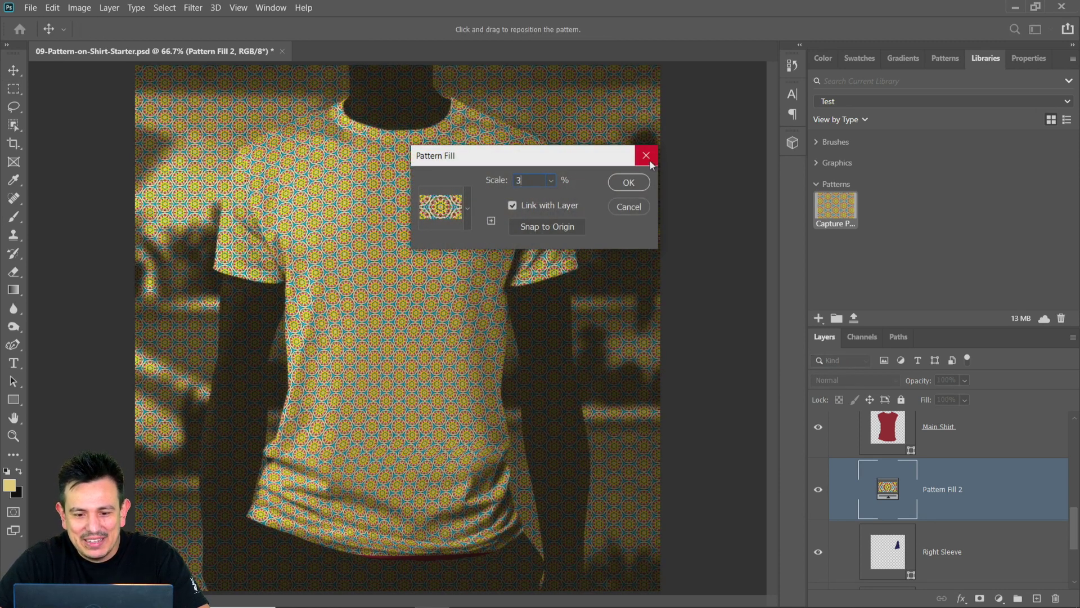
left_click(628, 182)
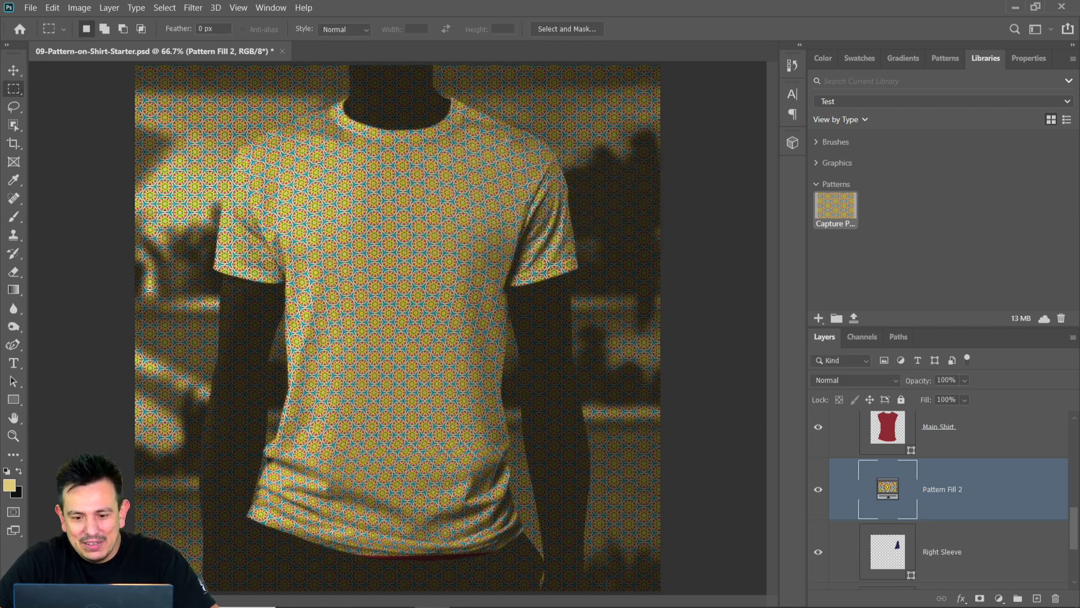
Rasterize Pattern Fill 2 and crop it to a rectangular selection around the right sleeve by adding and applying a layer mask
left_click_drag(509, 133, 577, 283)
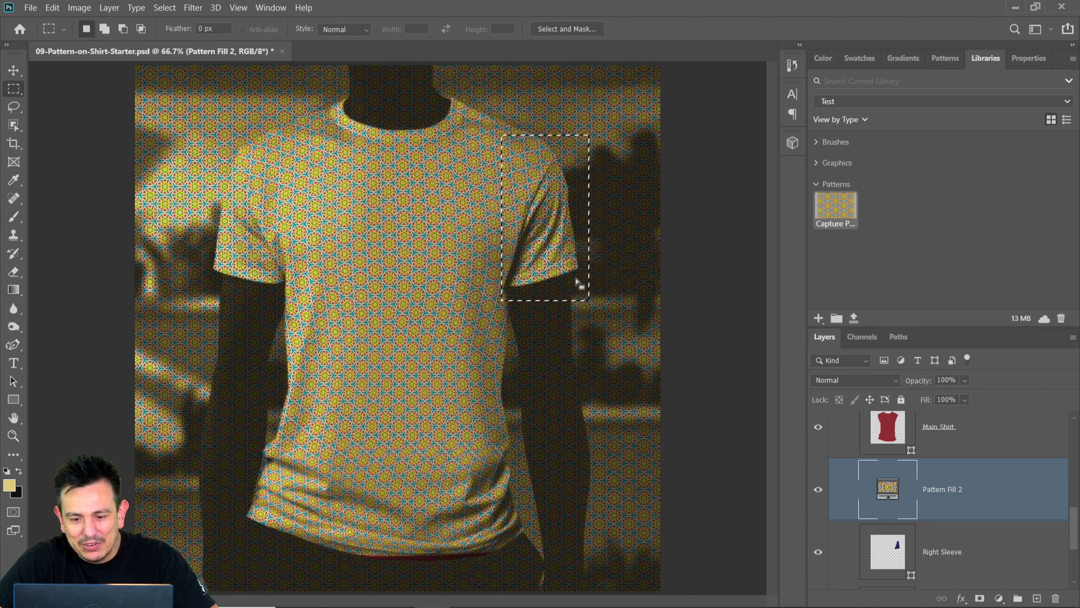
right_click(981, 495)
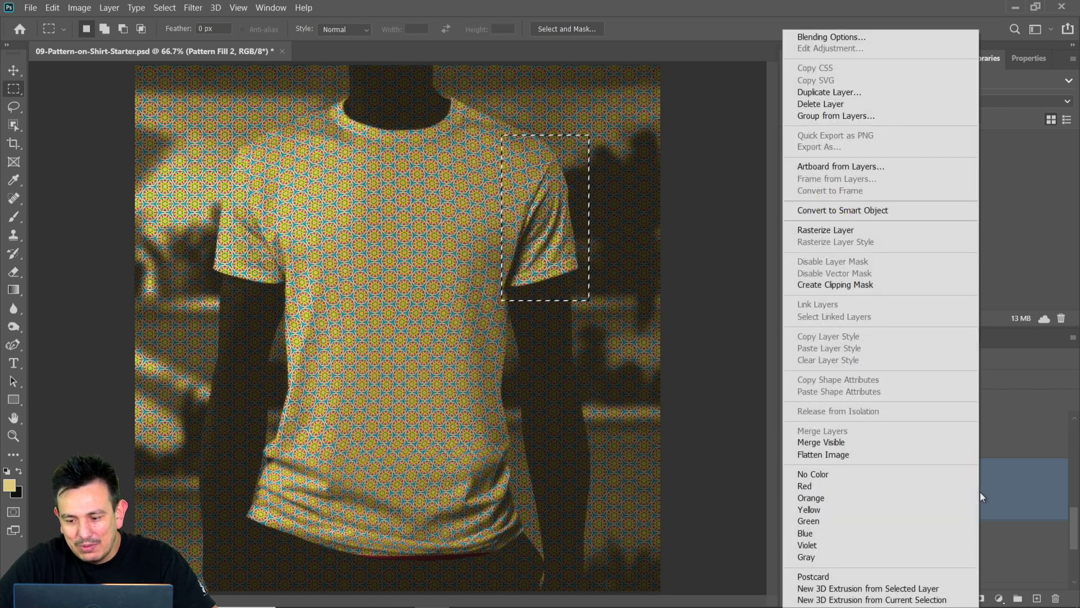
left_click(873, 229)
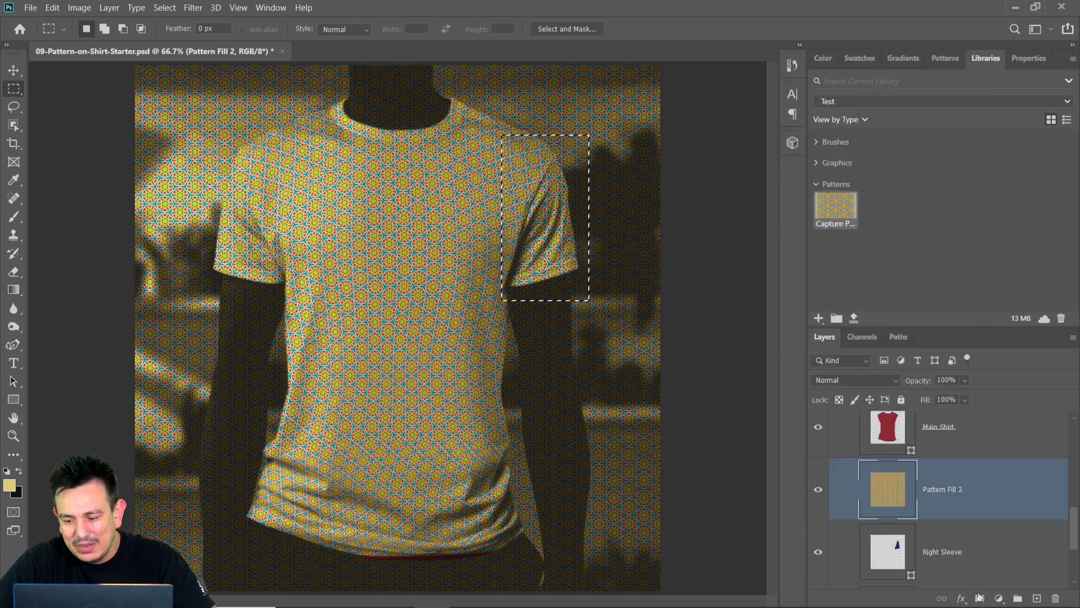
left_click(980, 598)
right_click(949, 500)
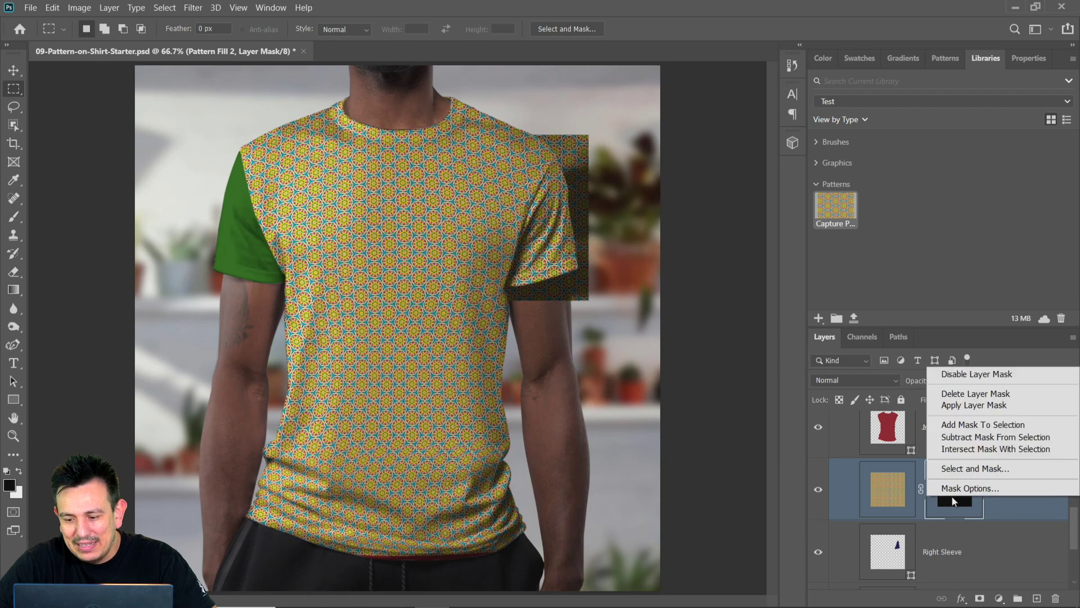
left_click(967, 407)
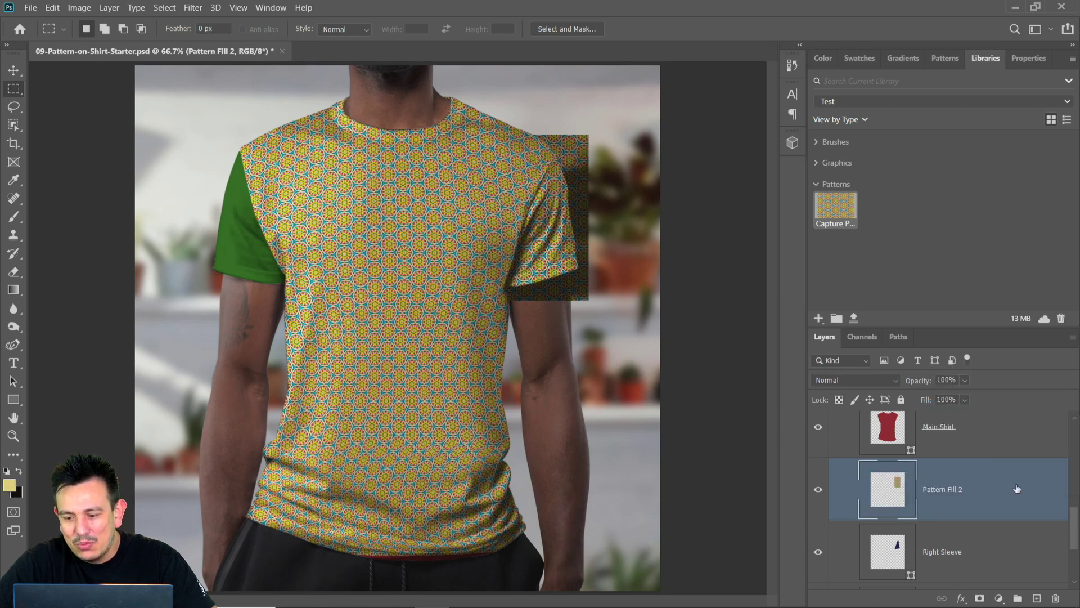
Convert Pattern Fill 2 to a smart object and clip it to the Right Sleeve layer
right_click(1017, 489)
left_click(907, 211)
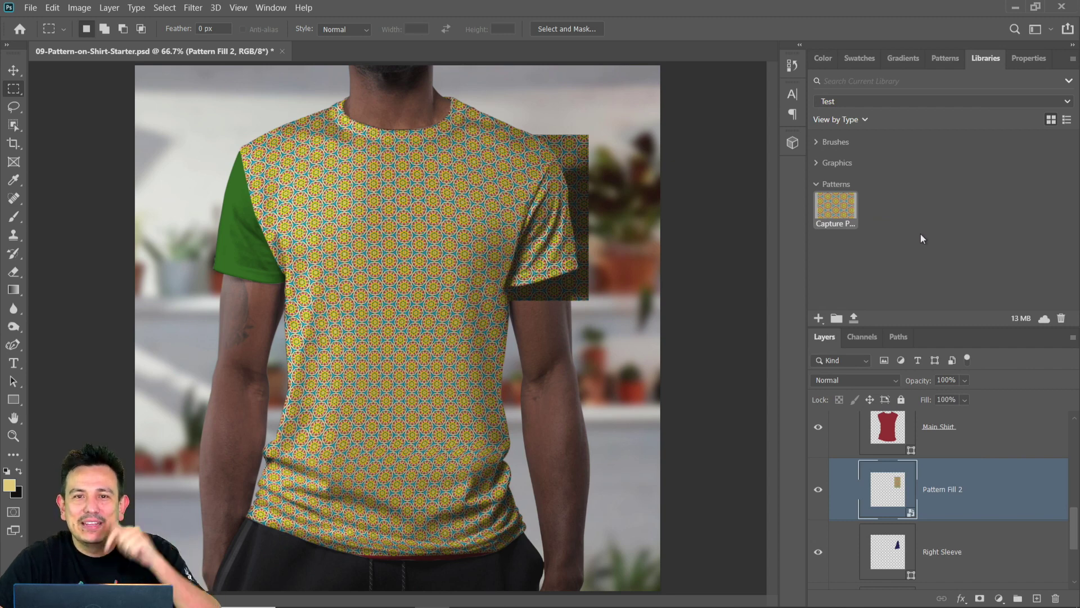
key("ctrl+alt+g")
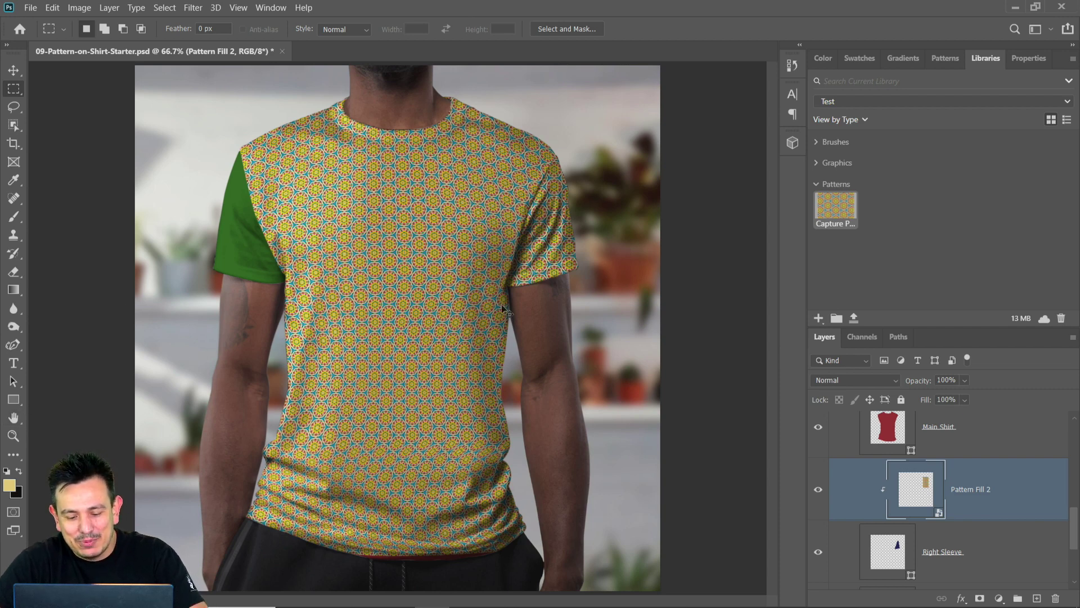
Warp Pattern Fill 2, pulling its outer shoulder corner inward and slanting its lower corners to match the sleeve hem, and apply the warp
key("ctrl+t")
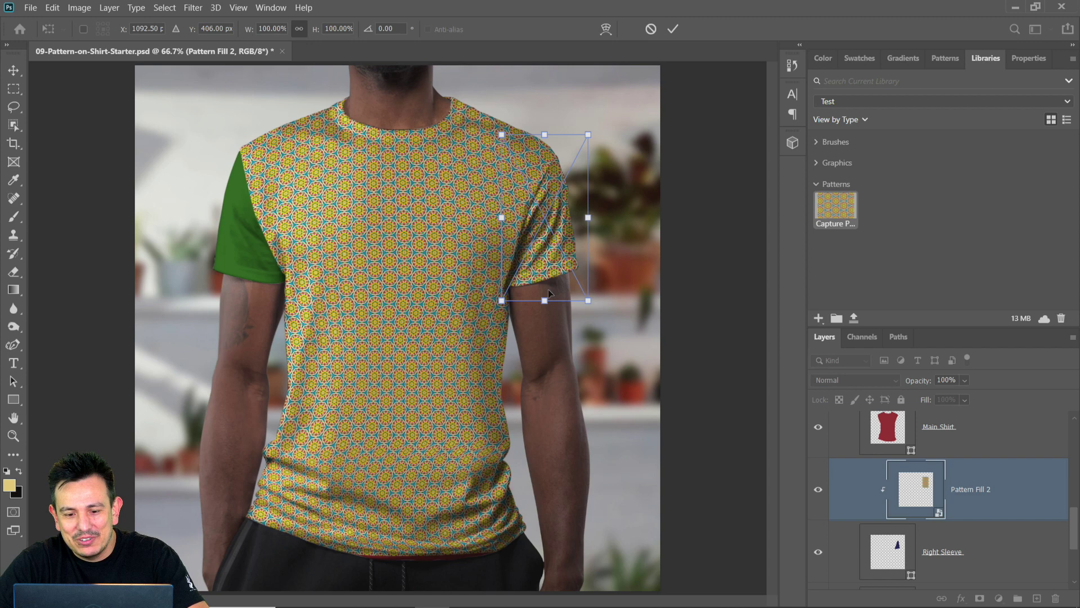
right_click(560, 219)
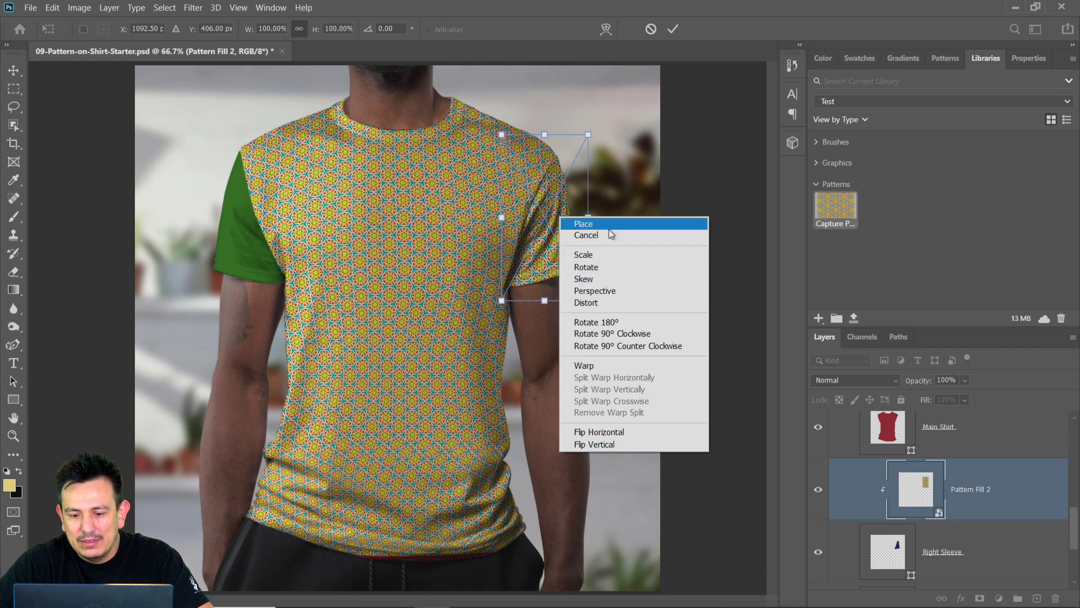
left_click(601, 365)
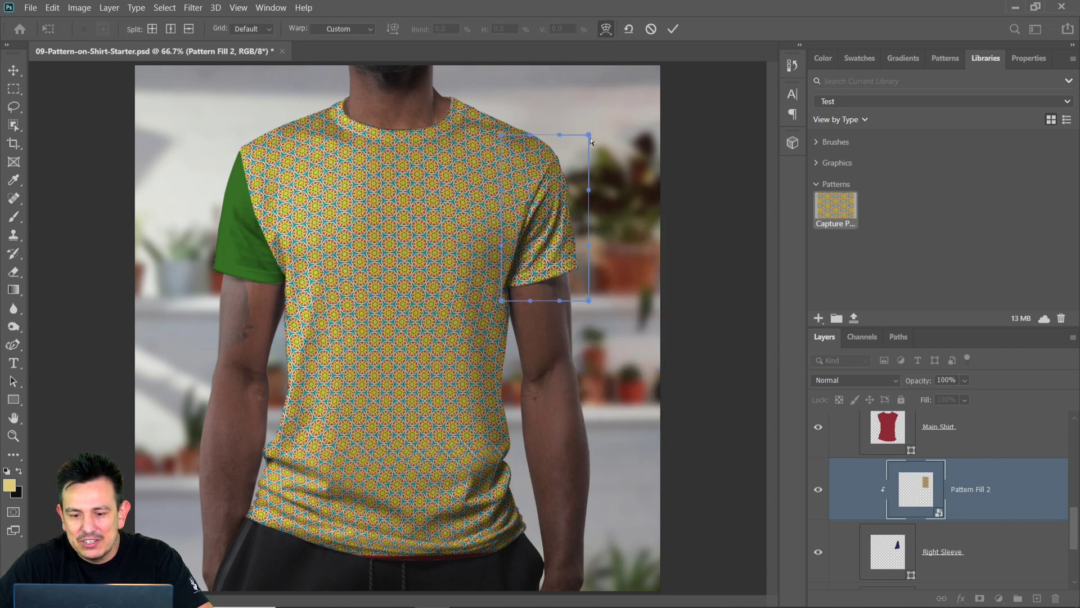
left_click_drag(590, 140, 556, 142)
left_click_drag(591, 305, 589, 289)
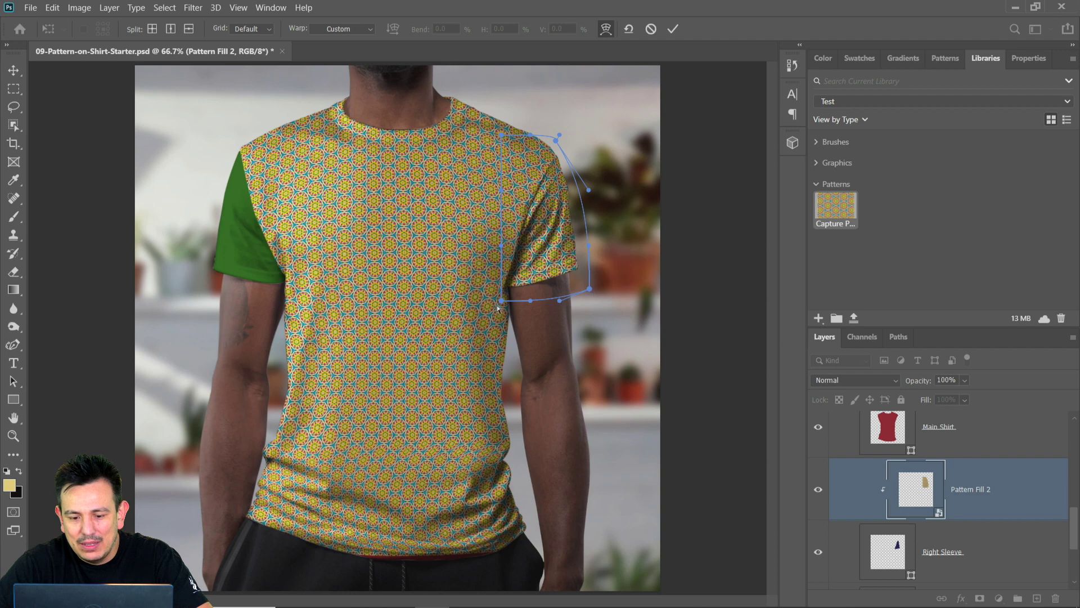
left_click_drag(502, 301, 501, 310)
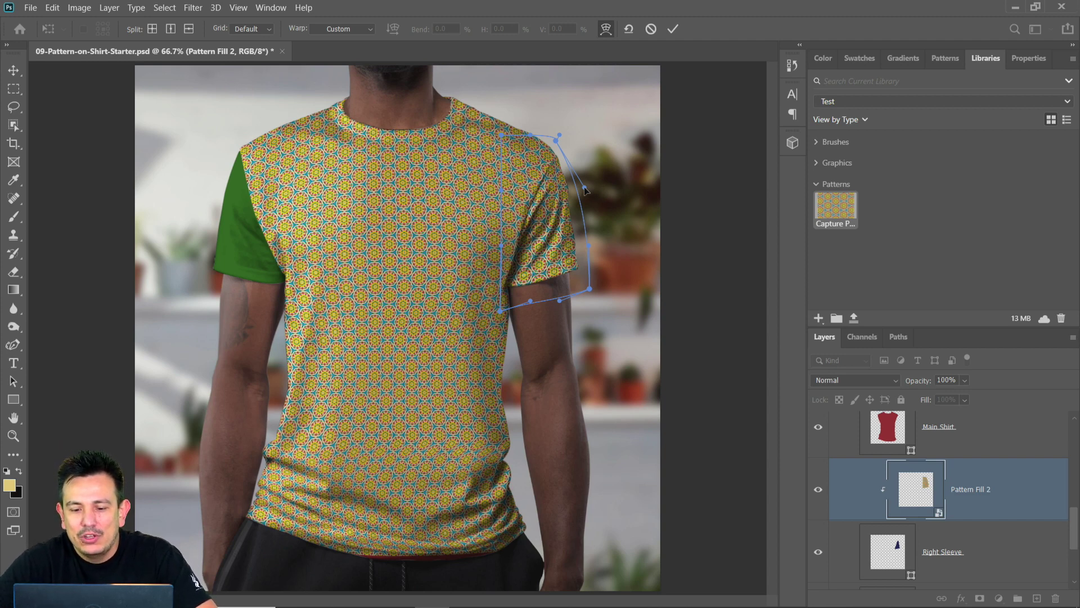
left_click(13, 88)
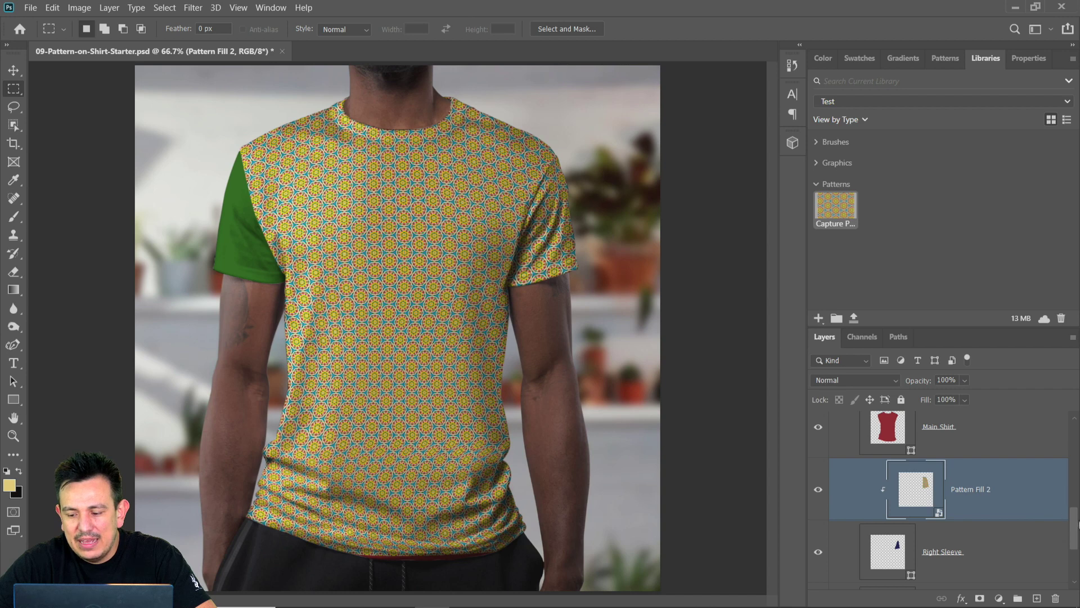
Try the Screen blend mode on the Highlights layer and switch back to Color Dodge for comparison
left_click_drag(1076, 526, 1079, 453)
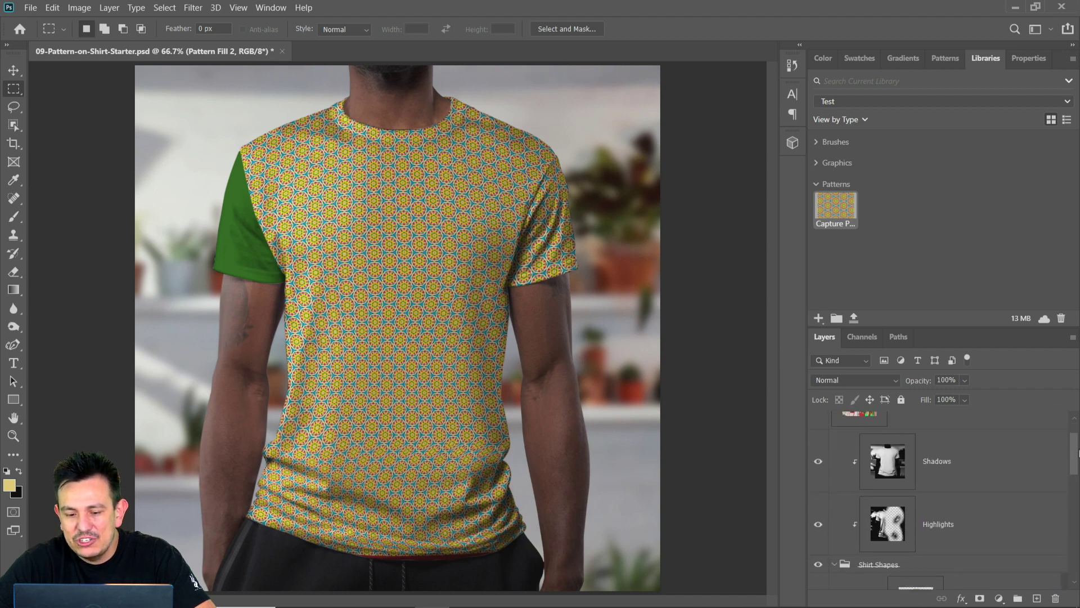
left_click(963, 522)
left_click(872, 380)
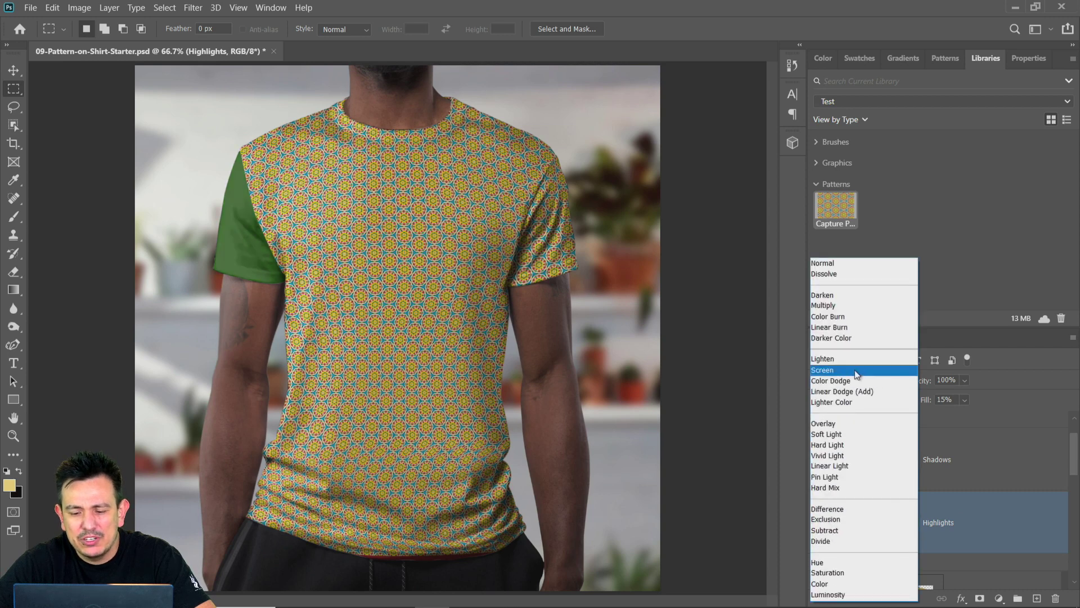
left_click(853, 371)
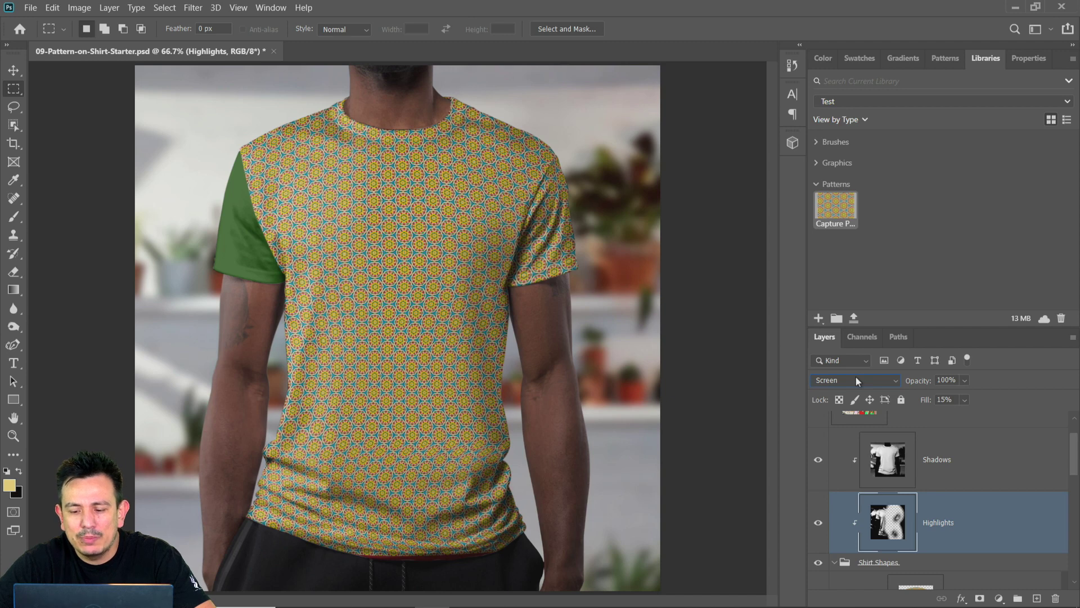
left_click(856, 377)
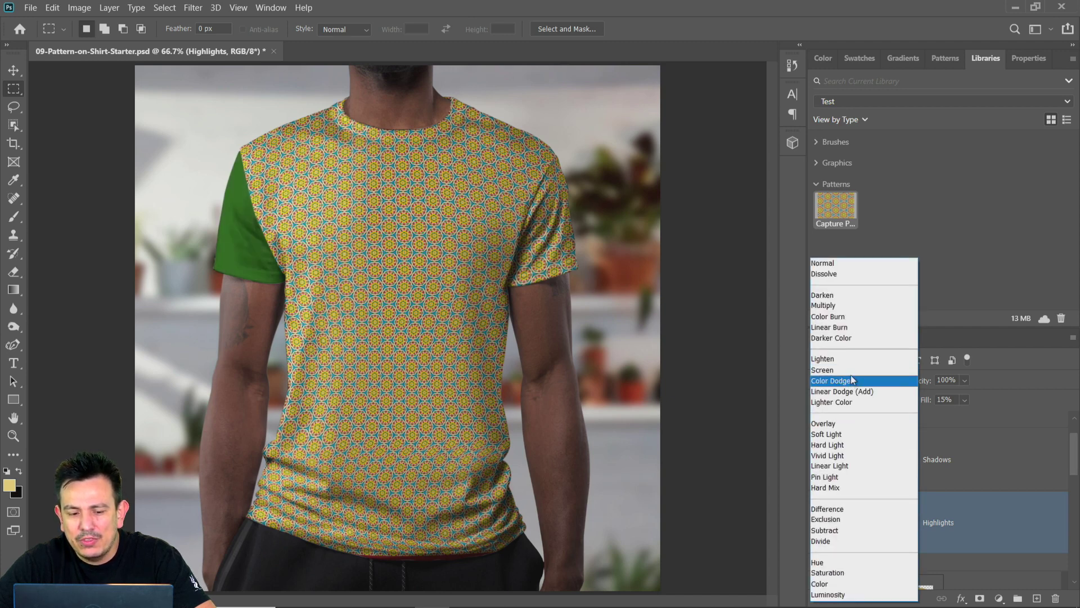
left_click(853, 381)
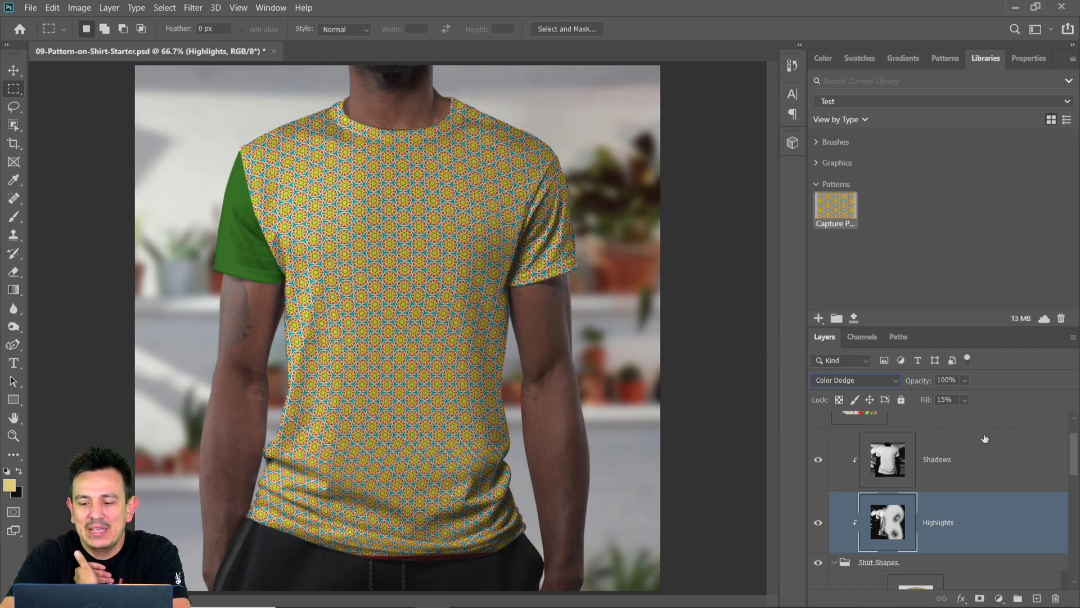
Set the Highlights layer's blend mode to Screen and its fill to 25%
left_click(858, 380)
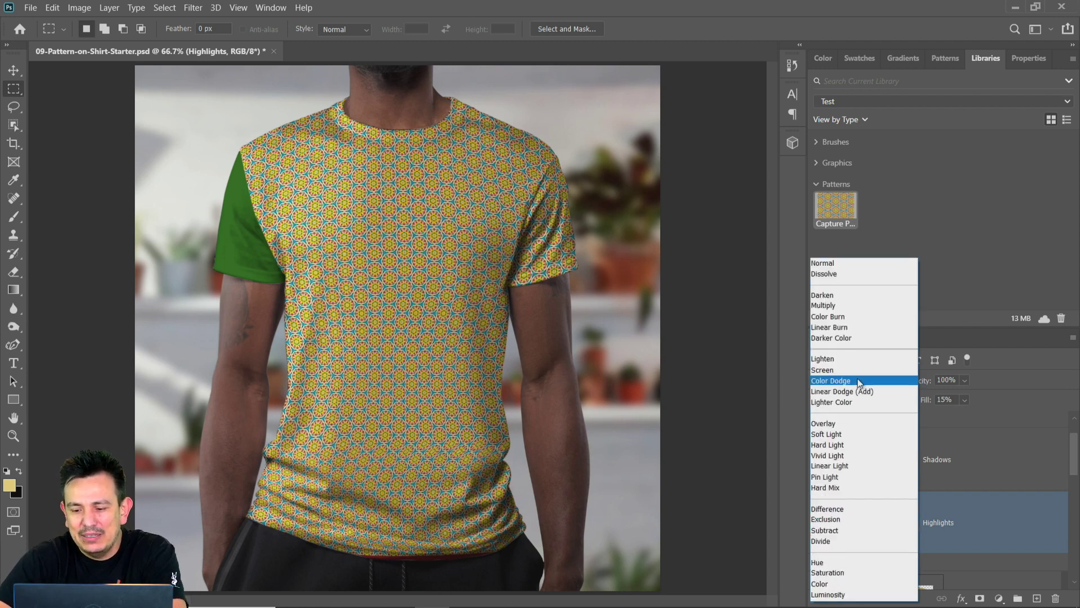
left_click(845, 370)
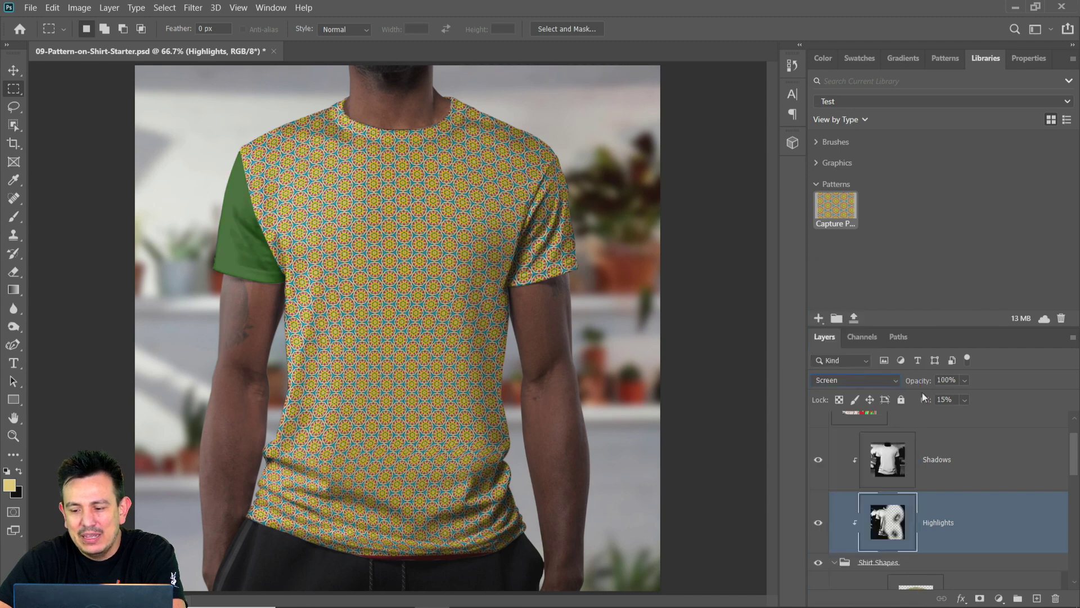
left_click(945, 400)
type("40")
key("Return")
type("25")
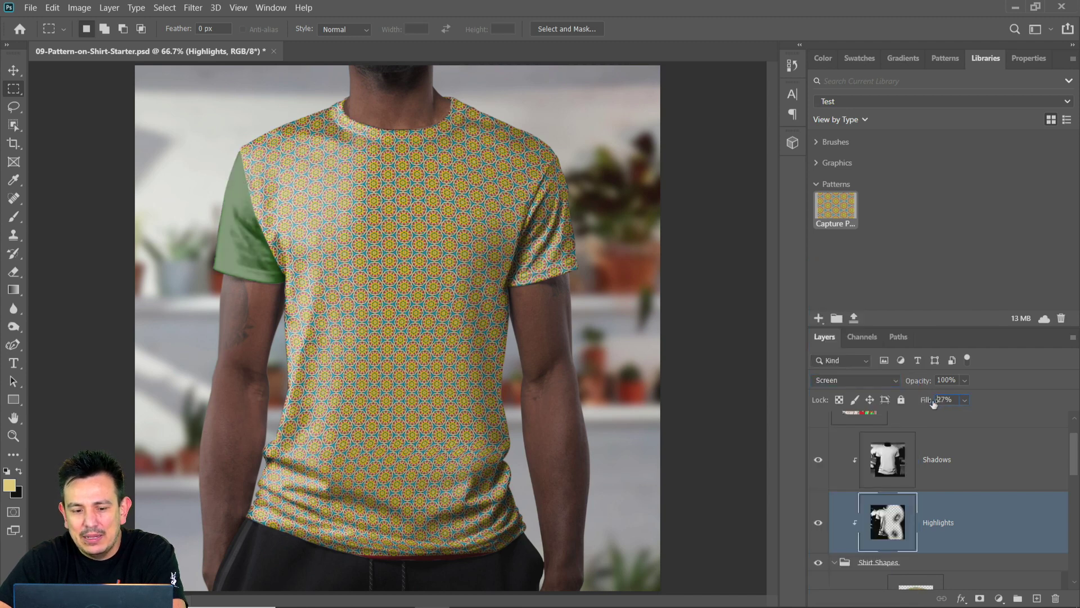
key("Return")
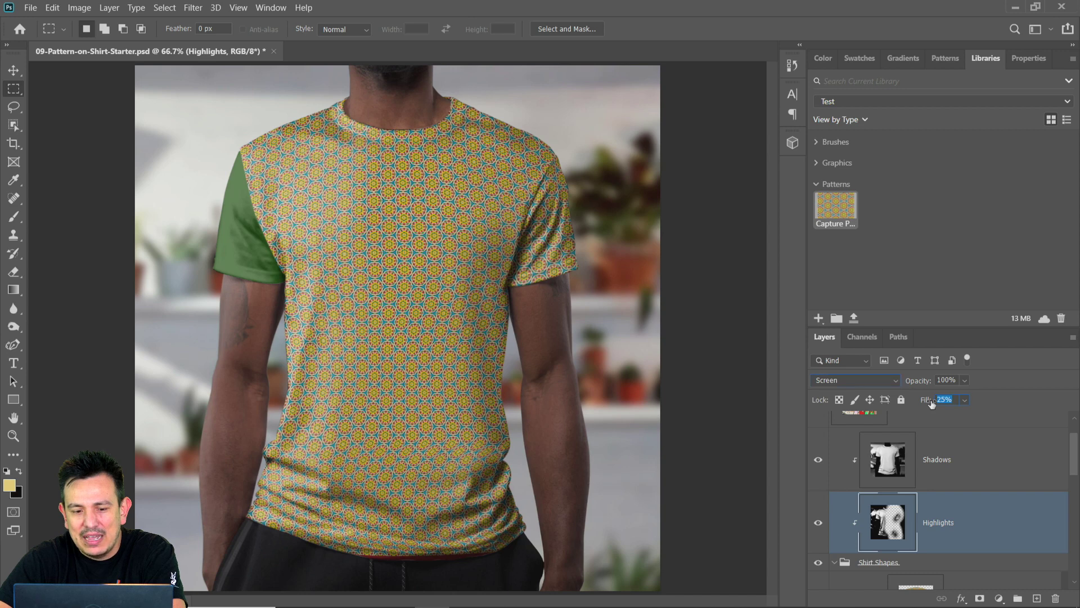
left_click_drag(930, 401, 930, 401)
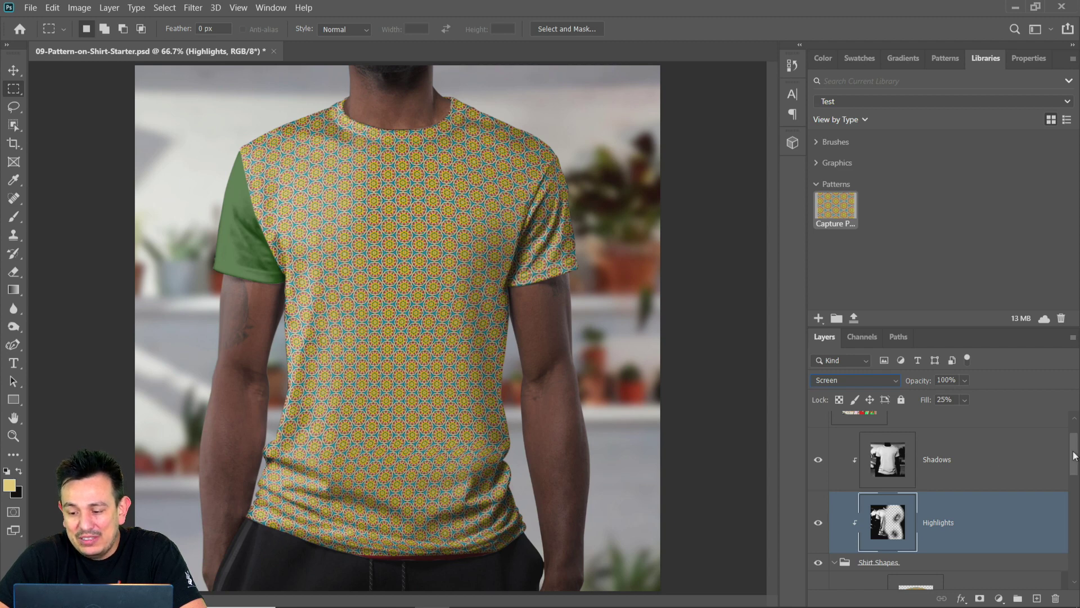
Collapse the Shirt Shapes group and add a Levels adjustment clipped above the Shadows layer, with black input 12 and midtones 1.04
left_click_drag(1075, 456, 1074, 461)
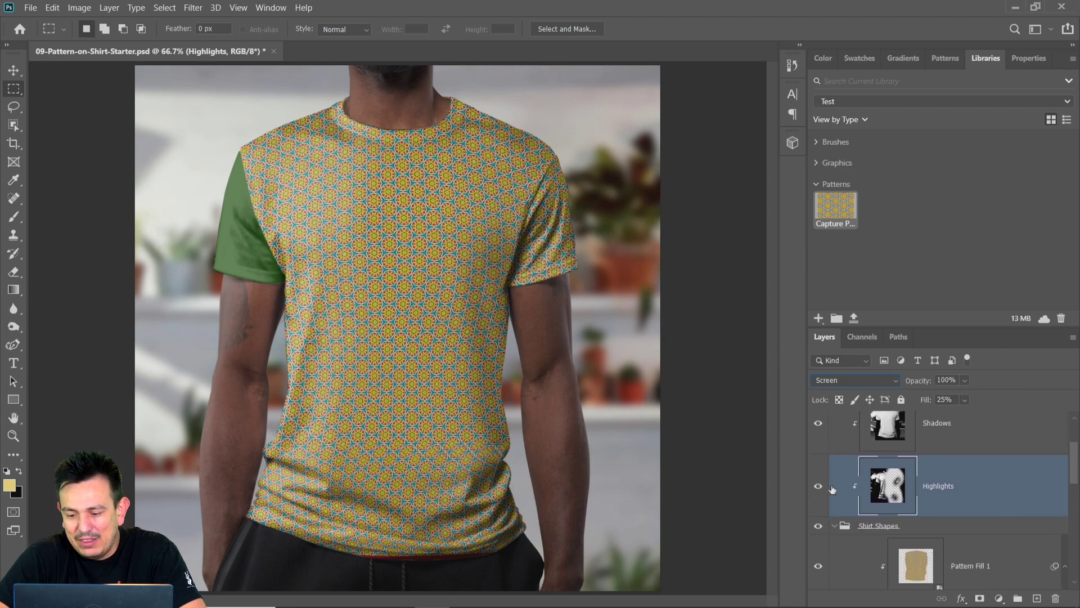
left_click(835, 526)
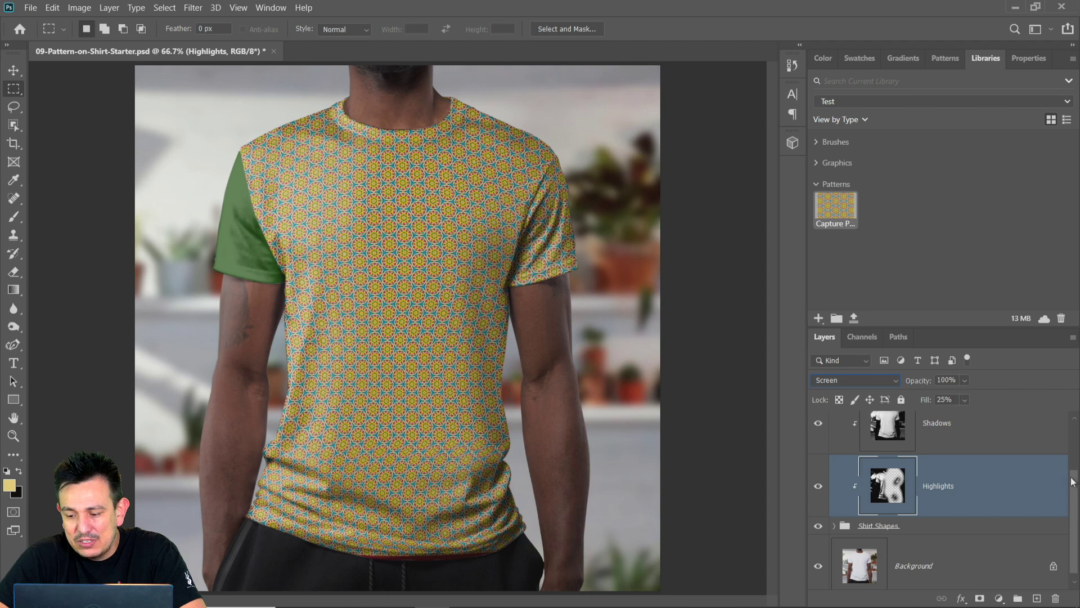
left_click_drag(1076, 483, 1074, 449)
left_click(976, 482)
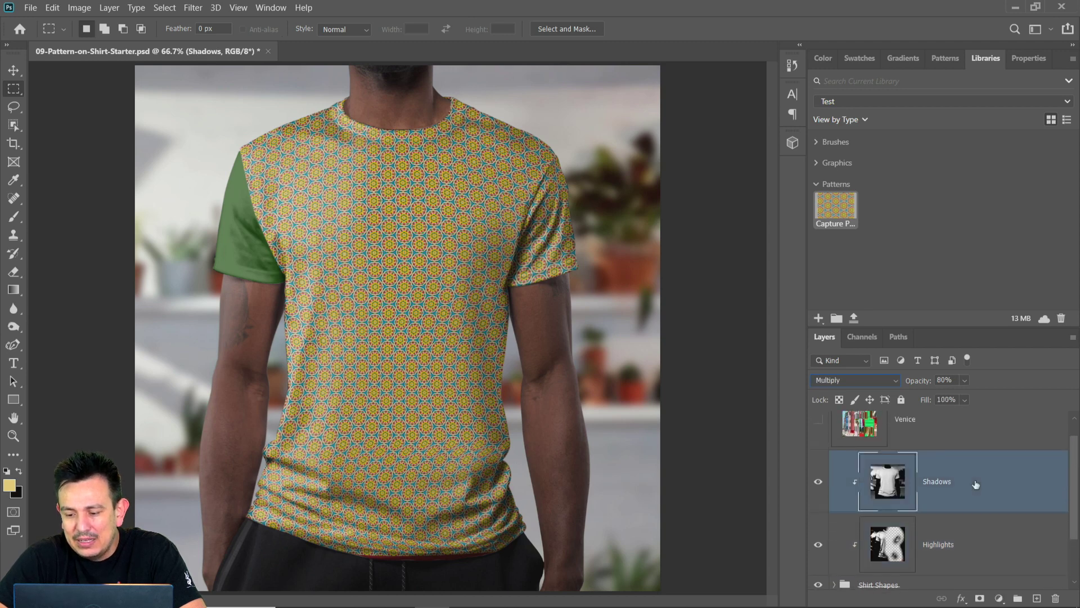
left_click(999, 597)
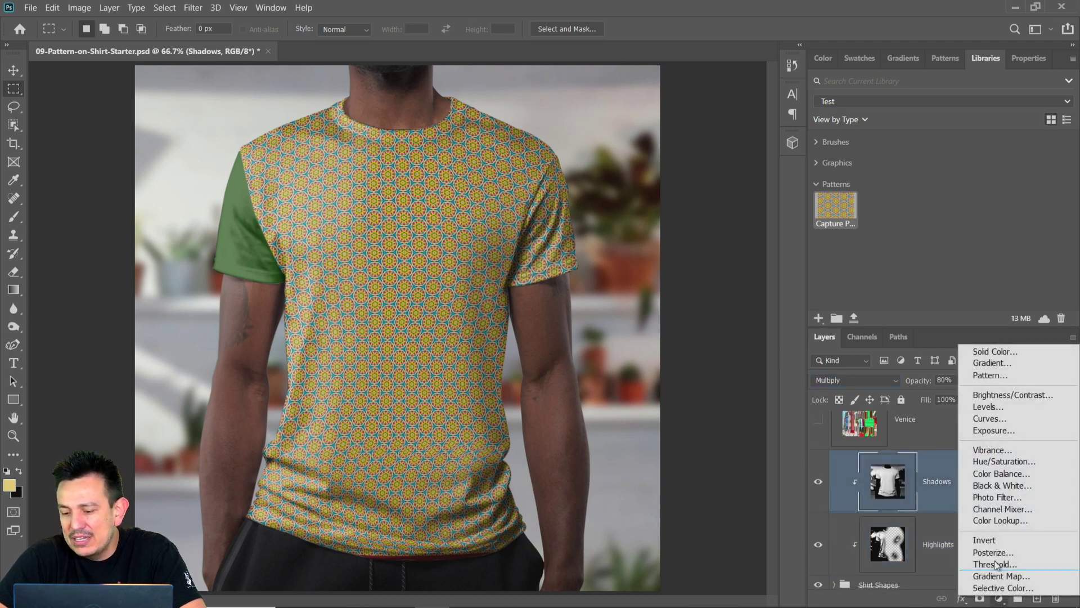
left_click(994, 410)
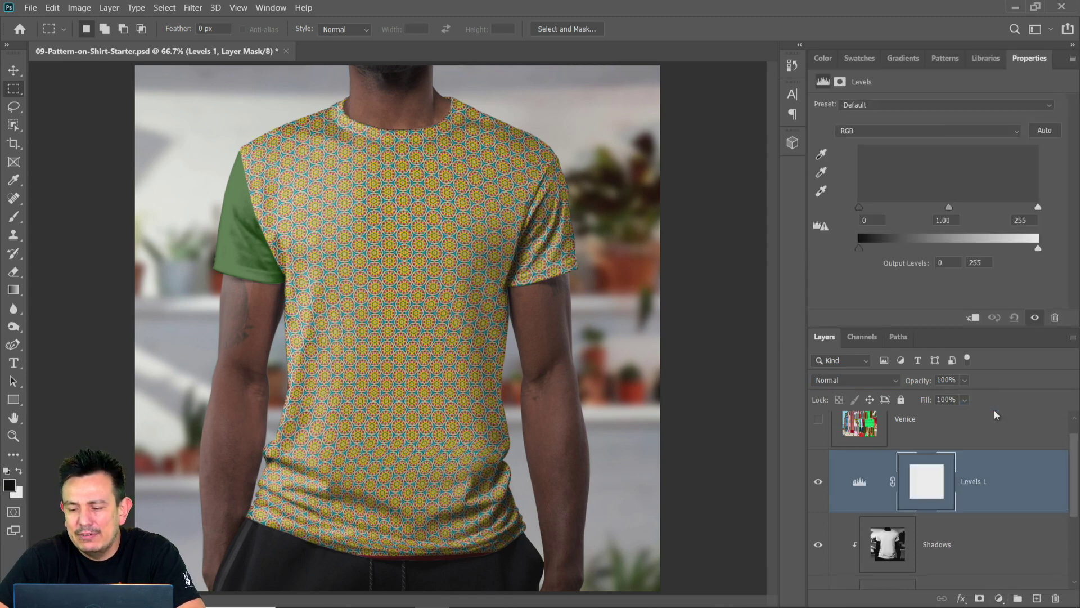
left_click(973, 318)
mouse_move(949, 208)
left_mouse_down()
mouse_move(961, 207)
mouse_move(946, 207)
left_mouse_up()
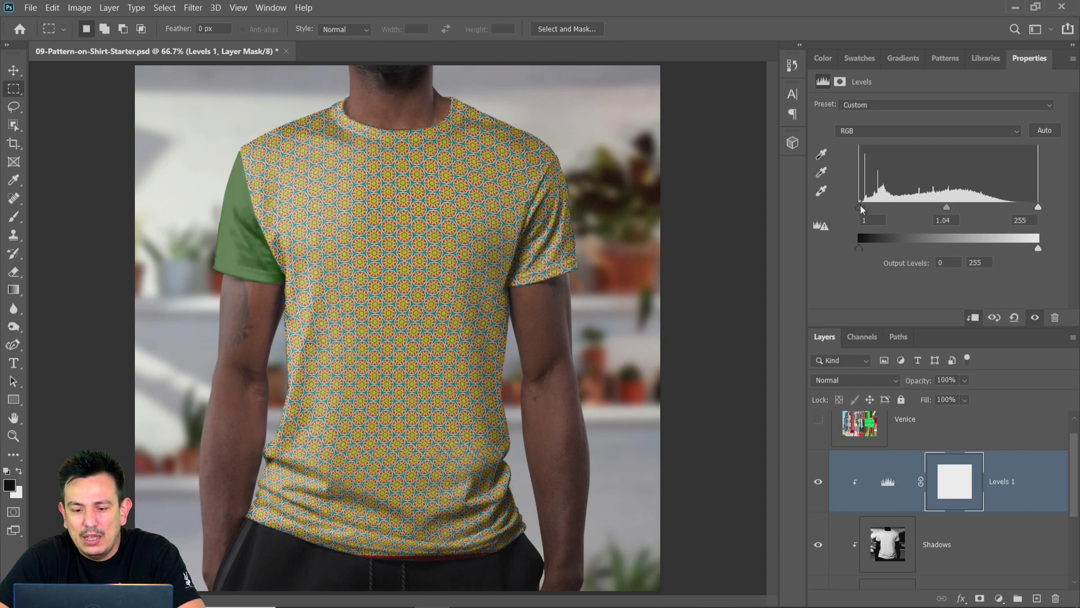
left_click_drag(860, 207, 870, 208)
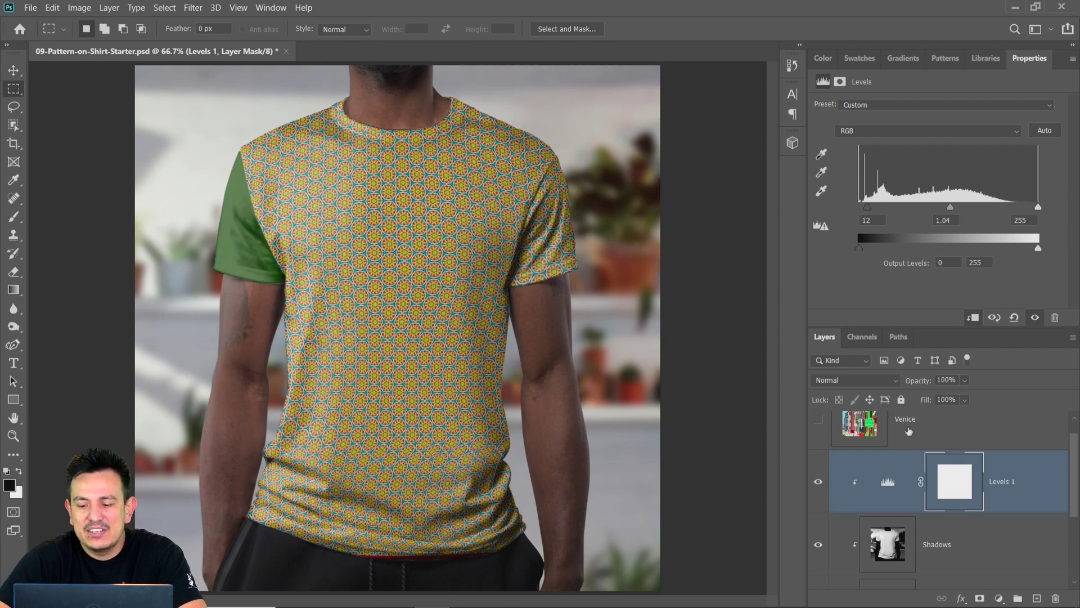
Add a Hue/Saturation adjustment clipped above the Levels 1 layer and set its saturation to -12
left_click(999, 598)
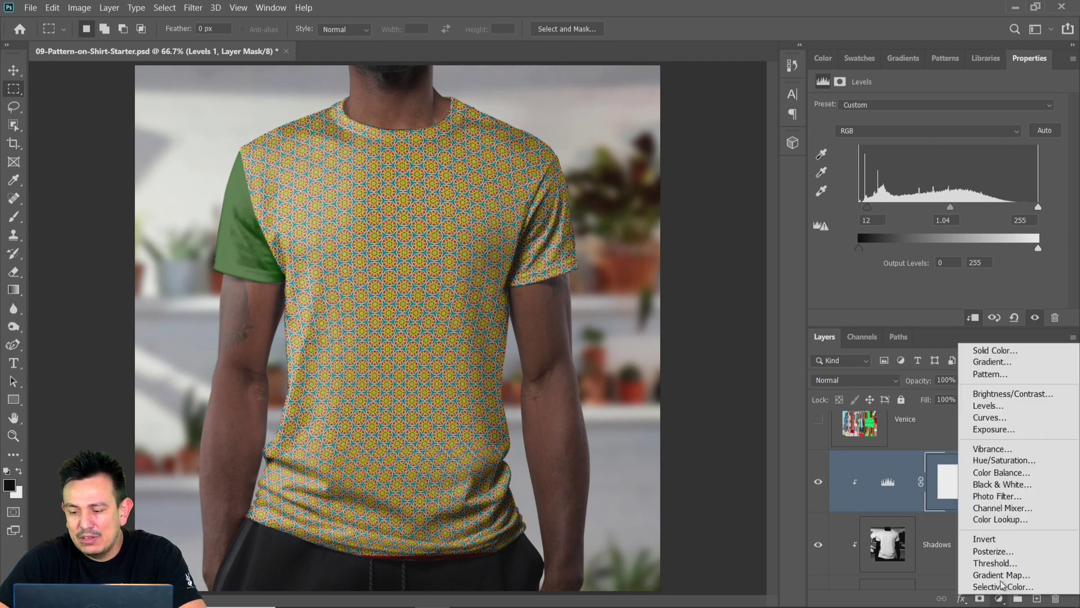
left_click(1005, 460)
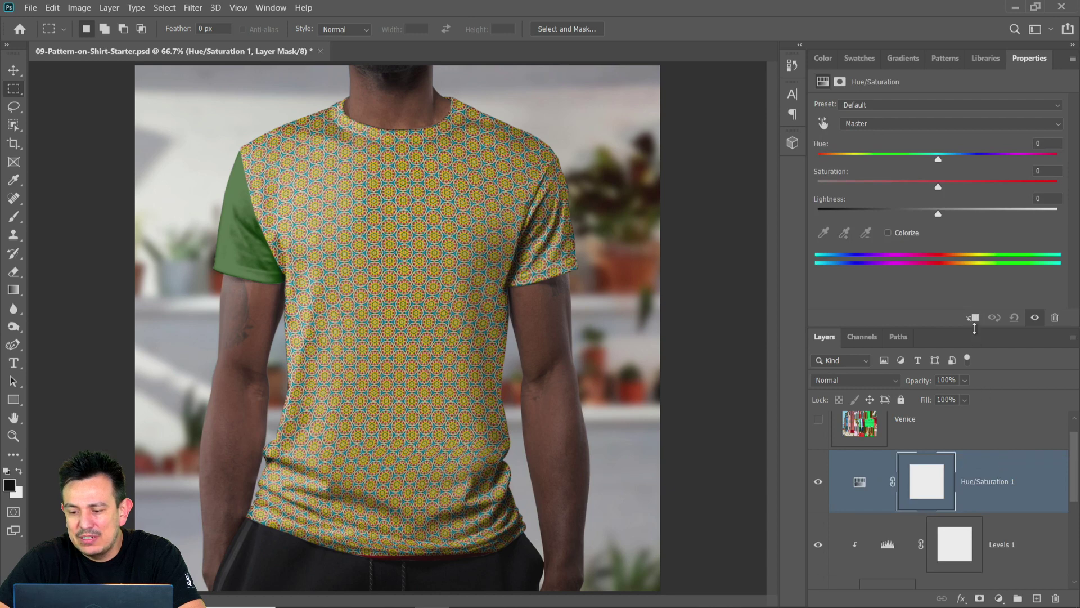
left_click(973, 318)
left_click_drag(937, 186, 1025, 185)
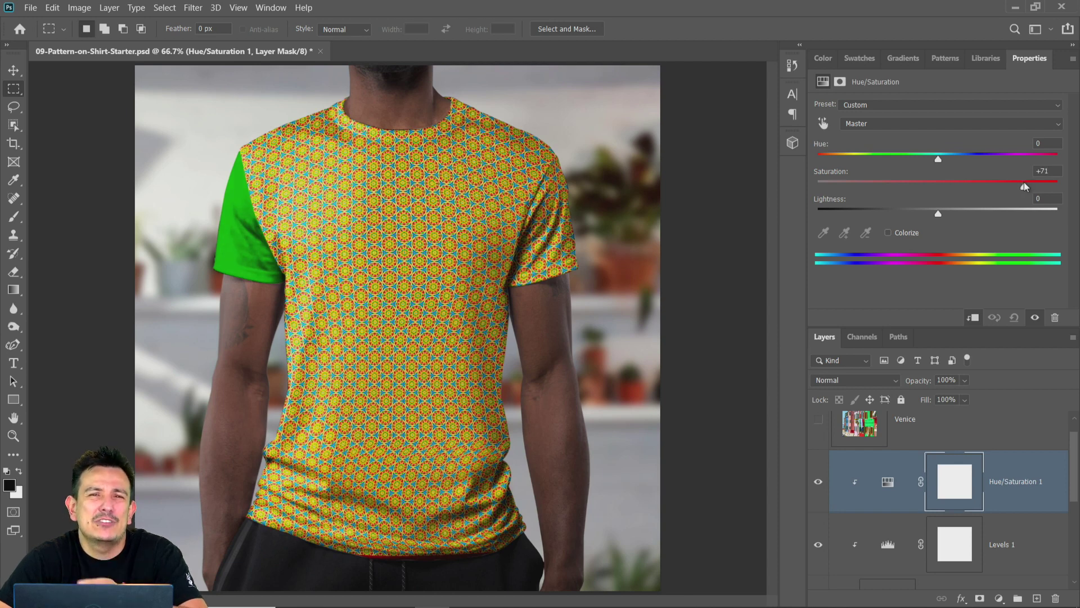
left_click_drag(1022, 187, 923, 185)
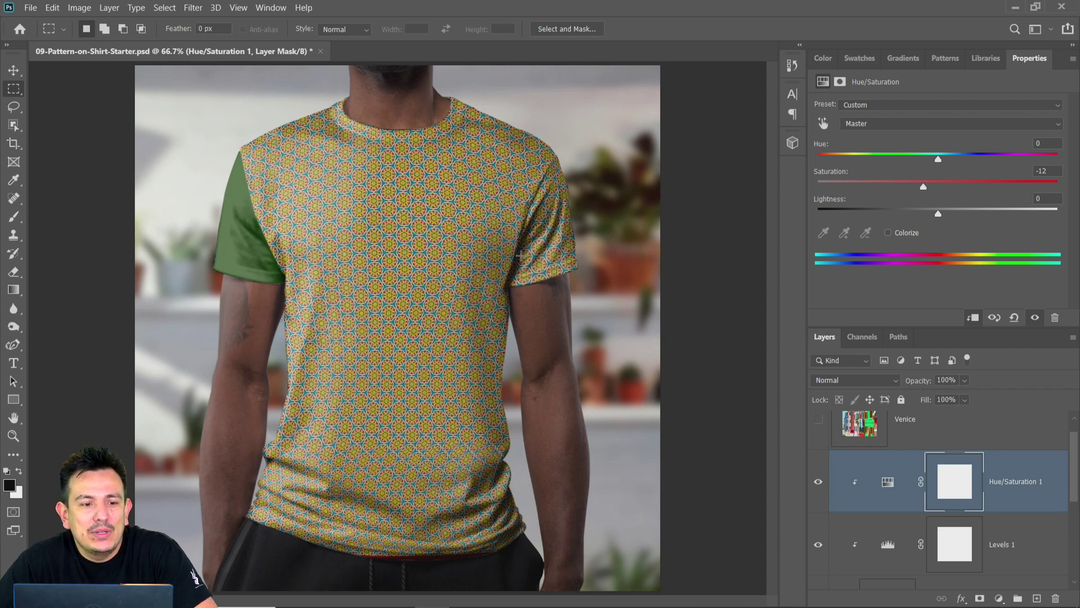
Switch to Chrome and look through the Behance Photoshop Daily Creative Challenge page, from its introduction to the challenge cards
mouse_move(423, 596)
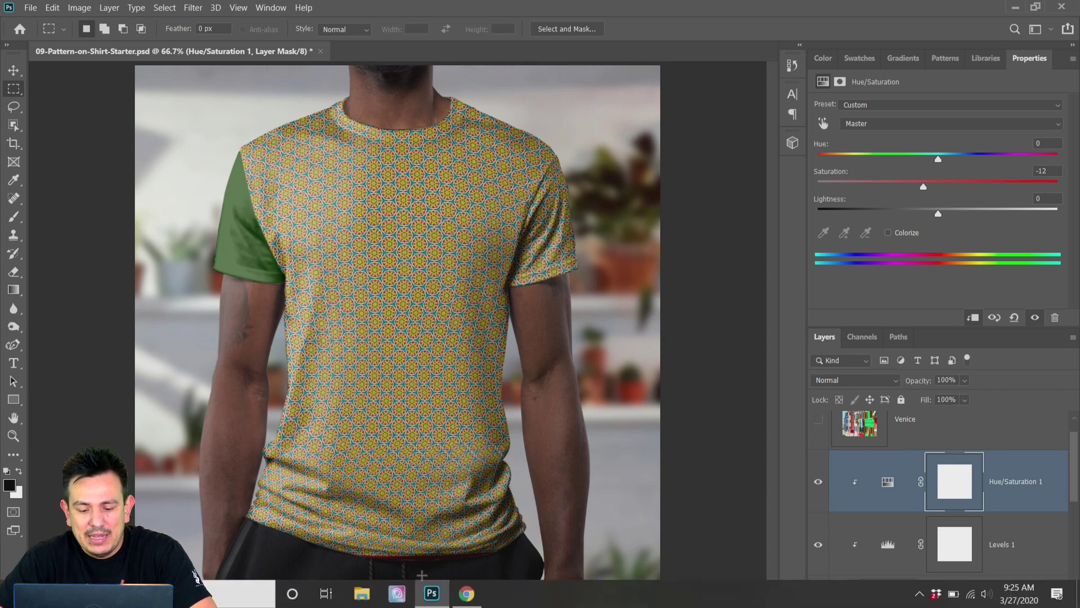
left_click(466, 596)
scroll(402, 304, "up", 8)
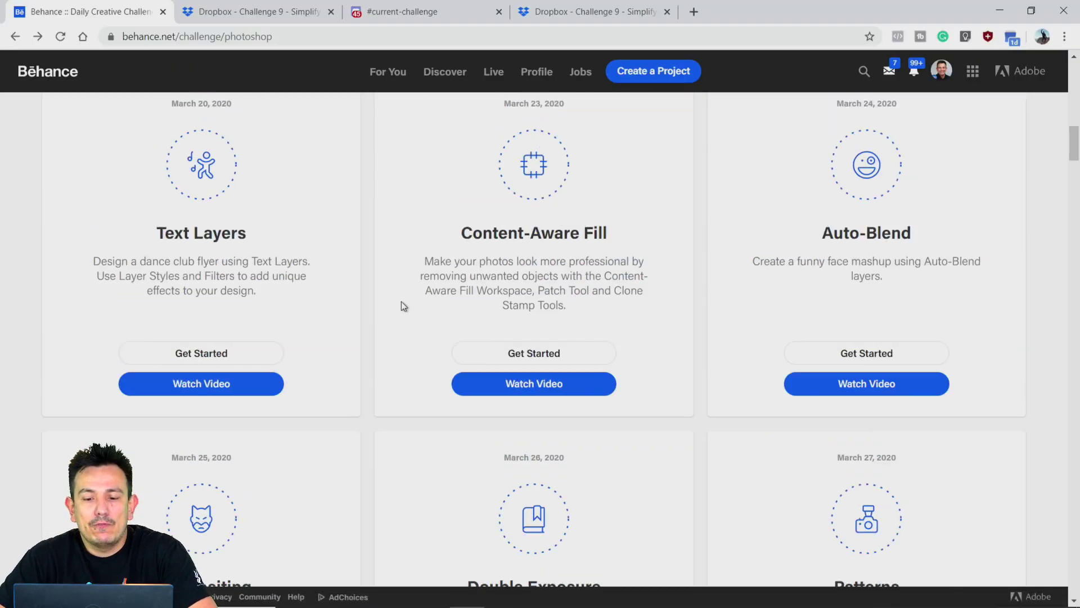
scroll(401, 302, "up", 15)
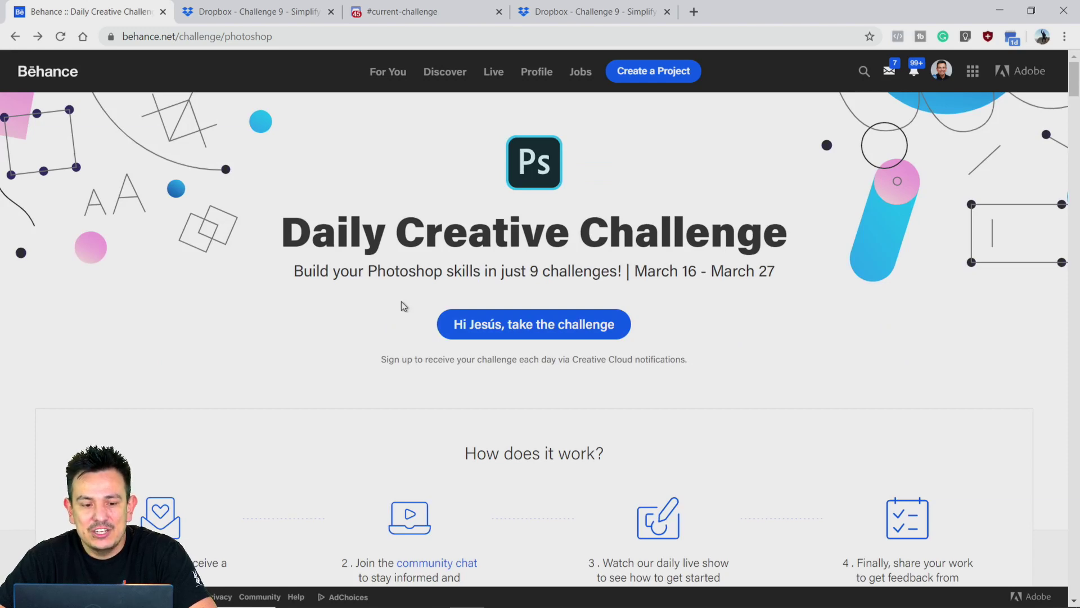
scroll(403, 306, "down", 8)
scroll(401, 305, "down", 18)
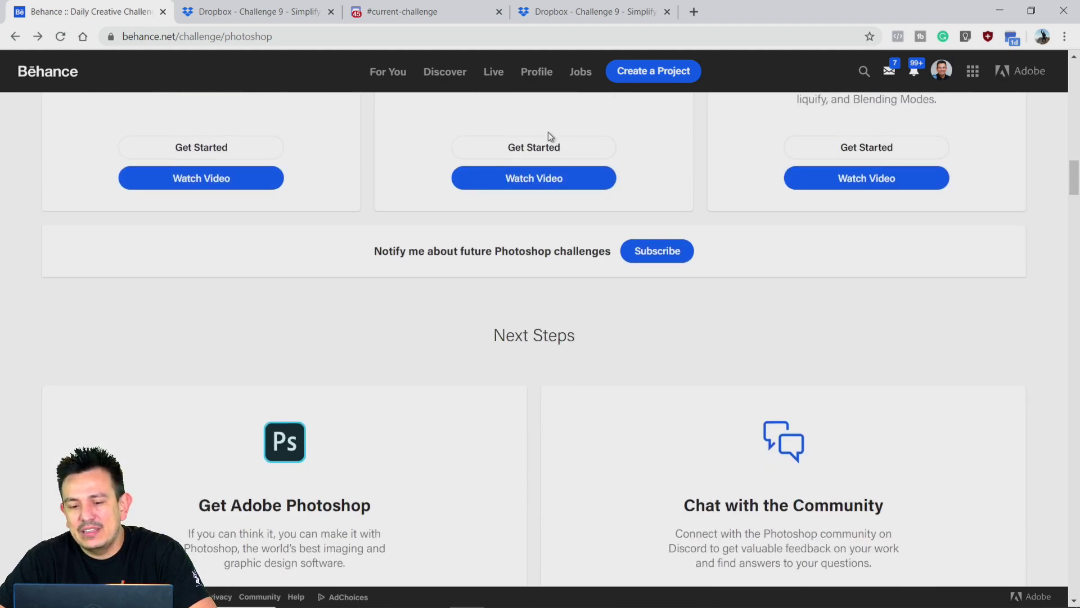
scroll(683, 201, "up", 2)
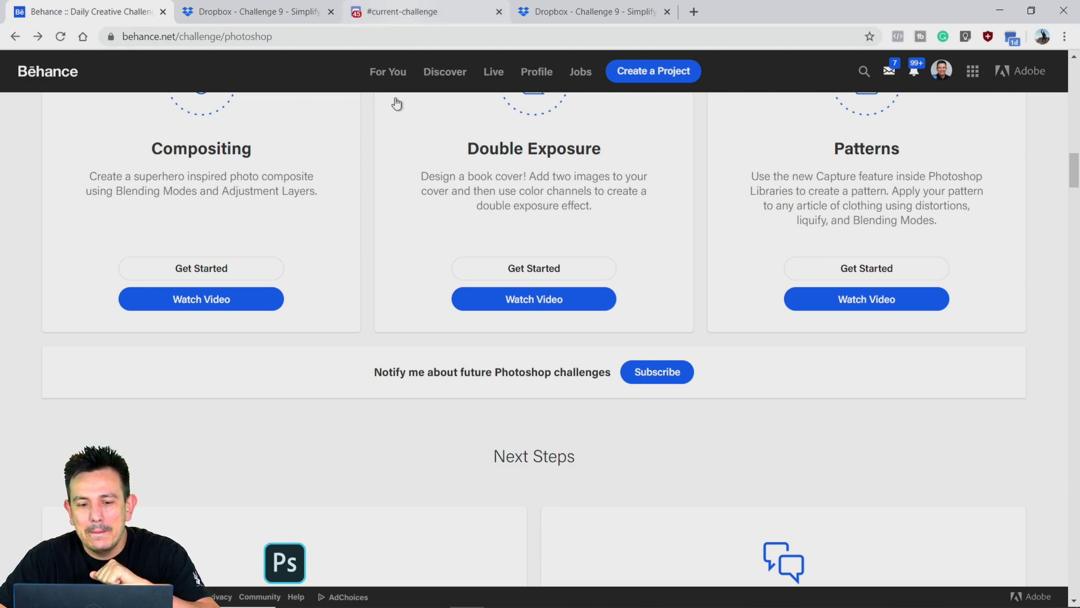
scroll(370, 258, "up", 15)
scroll(369, 260, "up", 10)
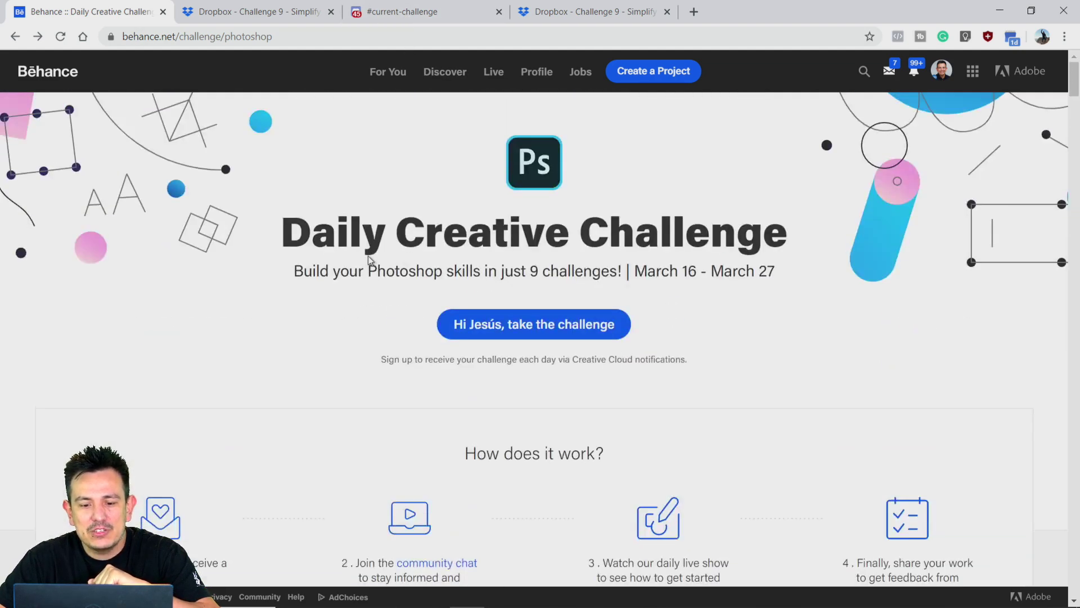
scroll(369, 259, "down", 5)
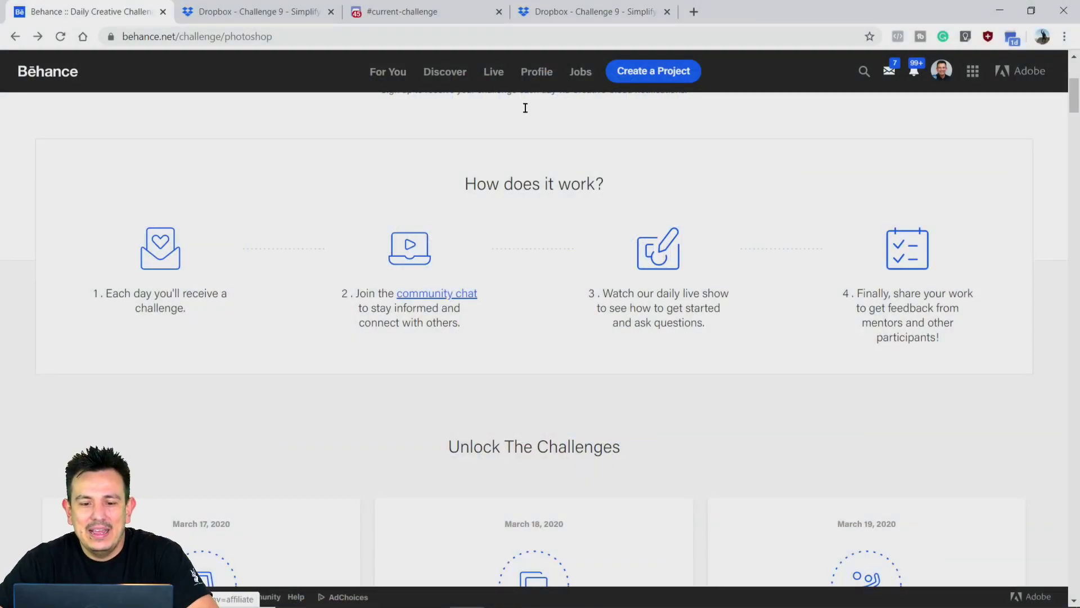
Look through the posts in the Adobe Photoshop Discord server's current-challenge channel
left_click(427, 12)
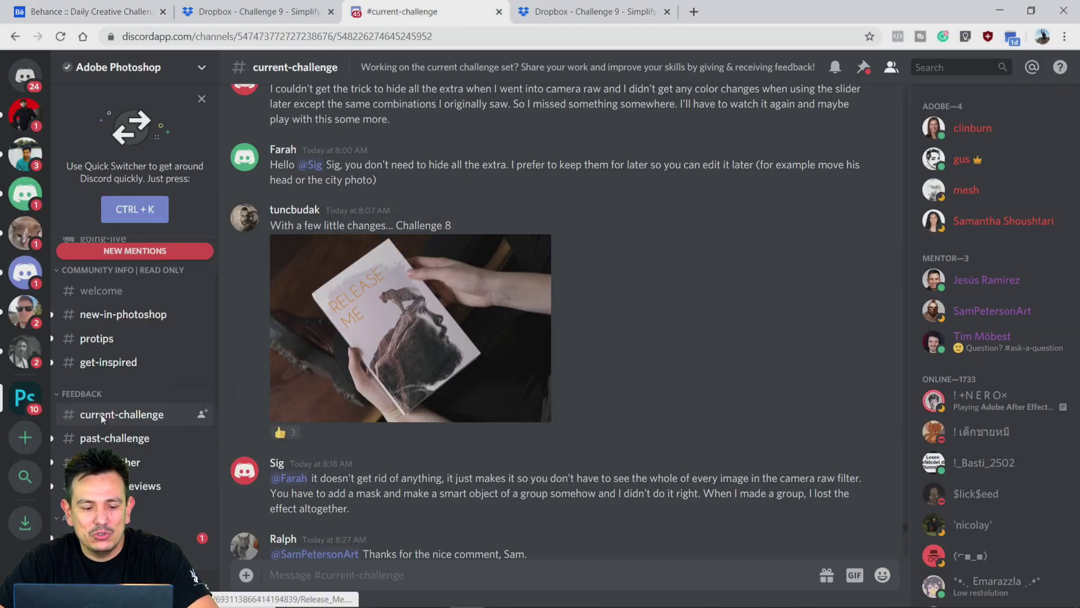
scroll(548, 419, "down", 5)
scroll(548, 419, "down", 8)
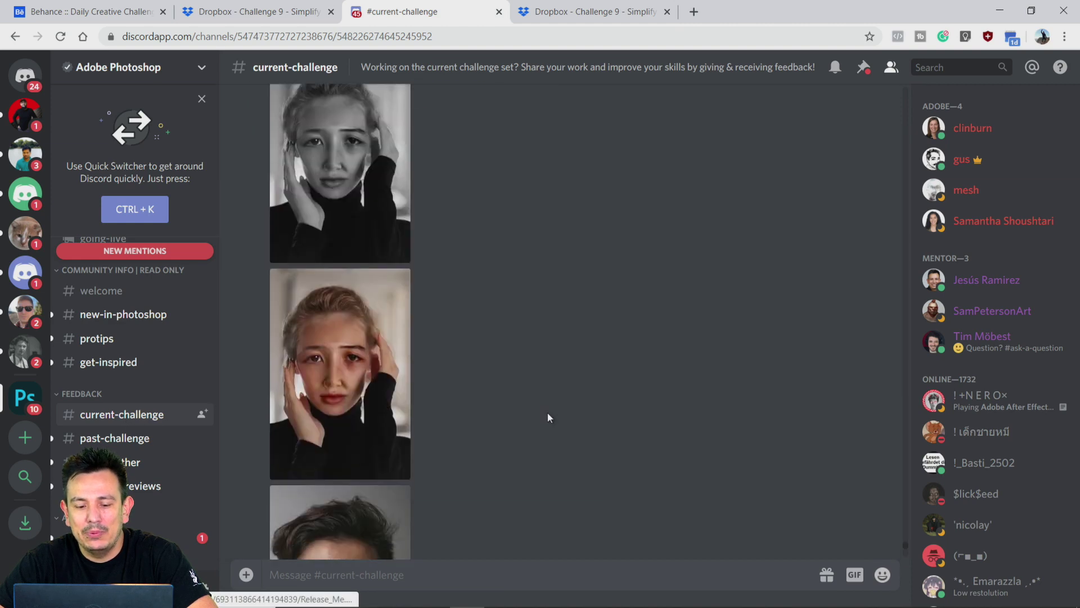
scroll(548, 417, "up", 10)
scroll(548, 418, "up", 3)
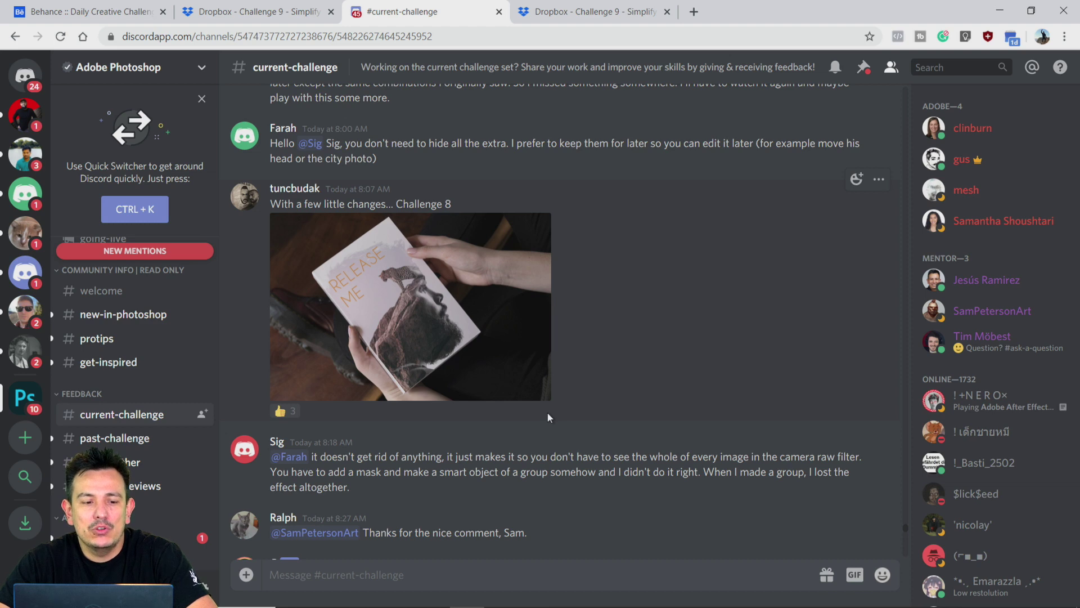
Open the Ps Daily Creative Challenge - March 2020 project from the own Behance profile and look through its challenge images
left_click(61, 11)
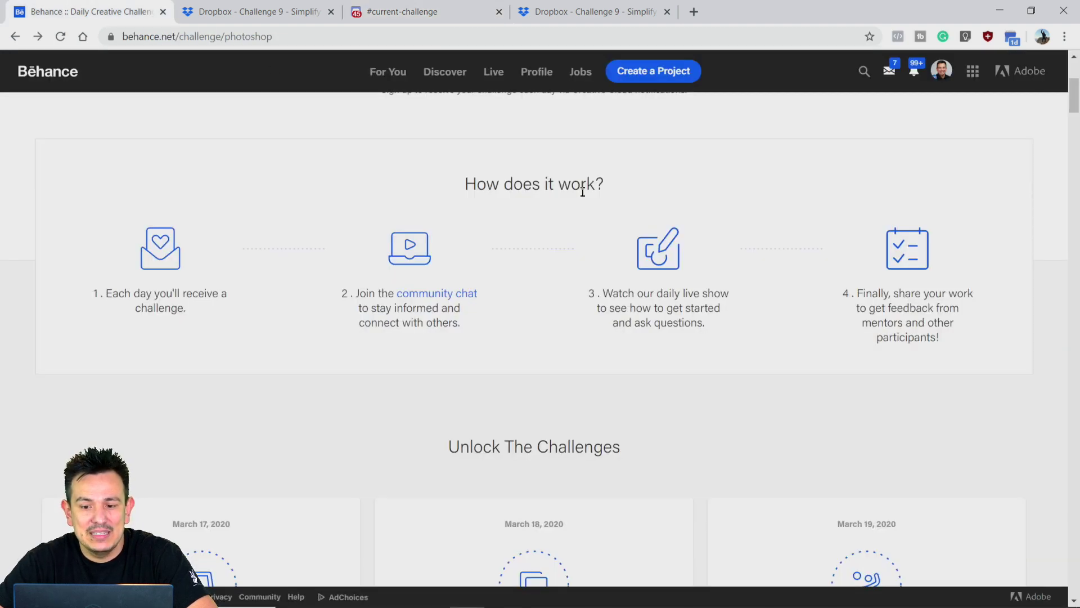
left_click(941, 71)
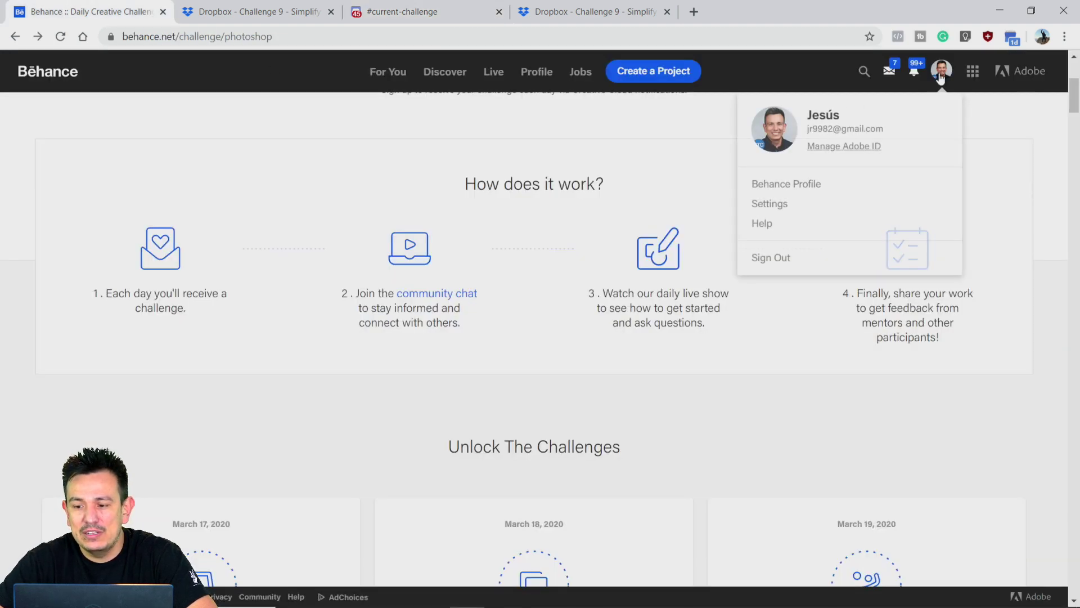
left_click(787, 183)
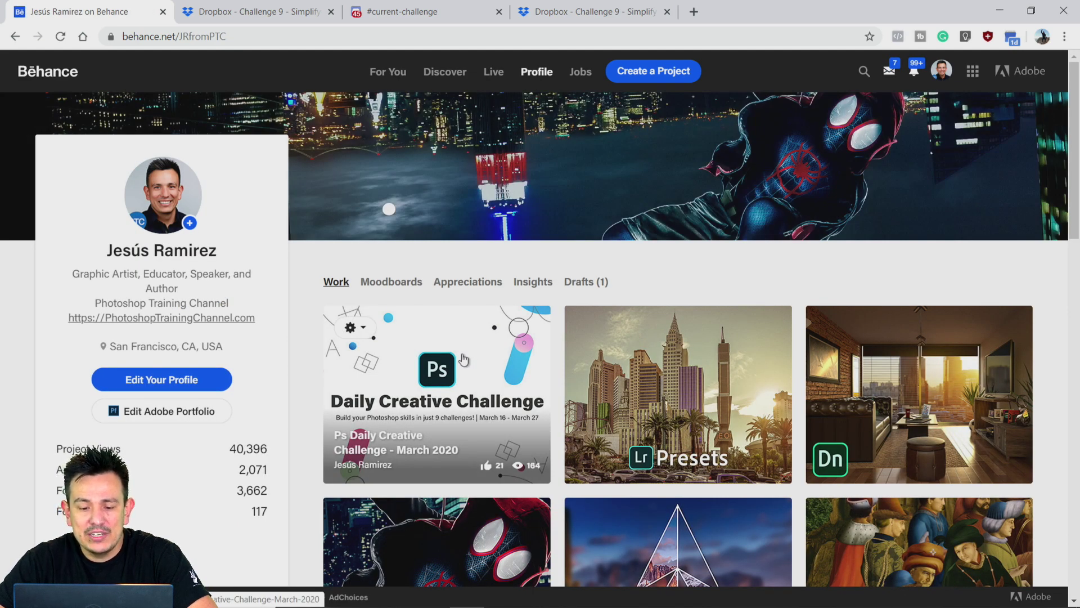
left_click(463, 359)
scroll(463, 354, "down", 20)
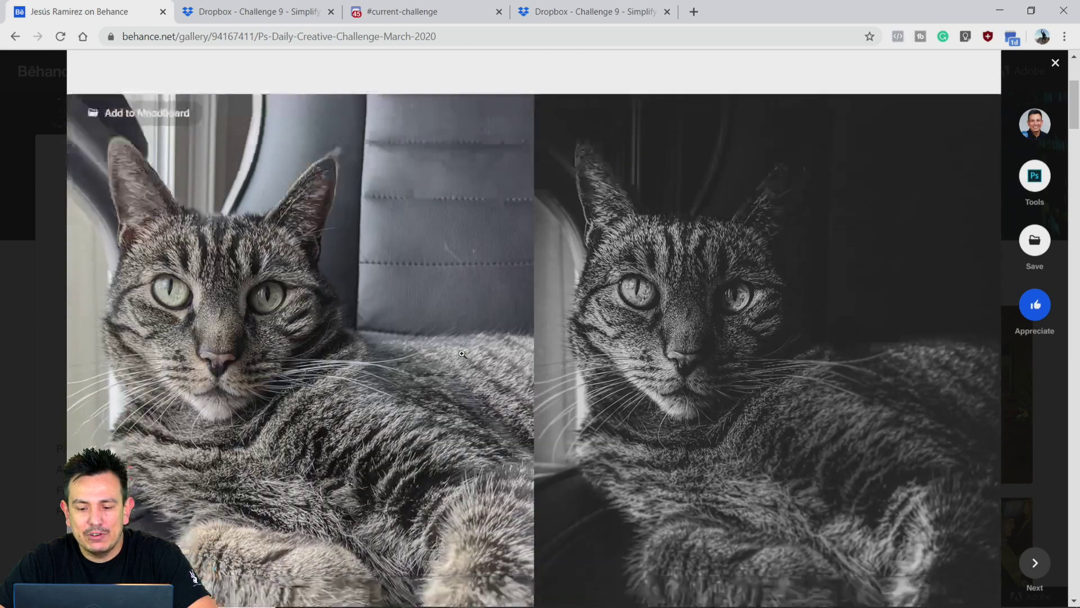
scroll(462, 354, "down", 1)
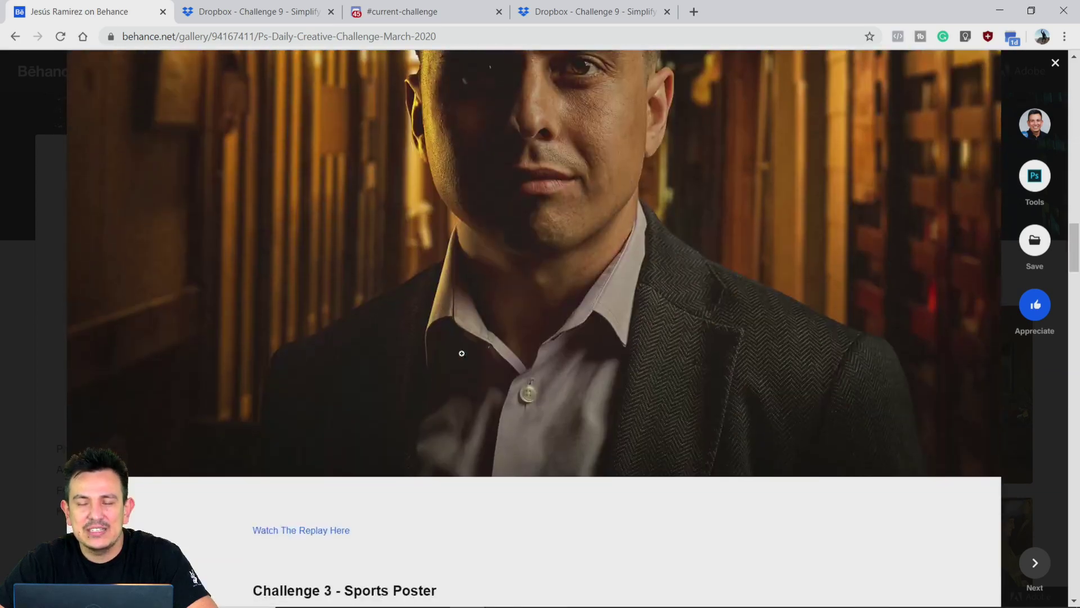
scroll(462, 354, "up", 20)
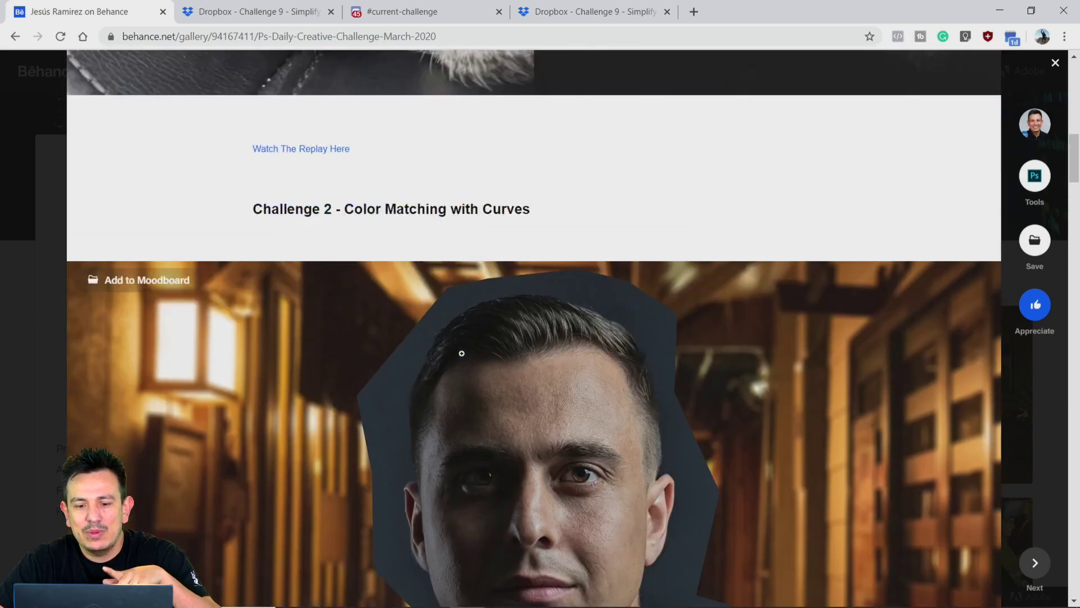